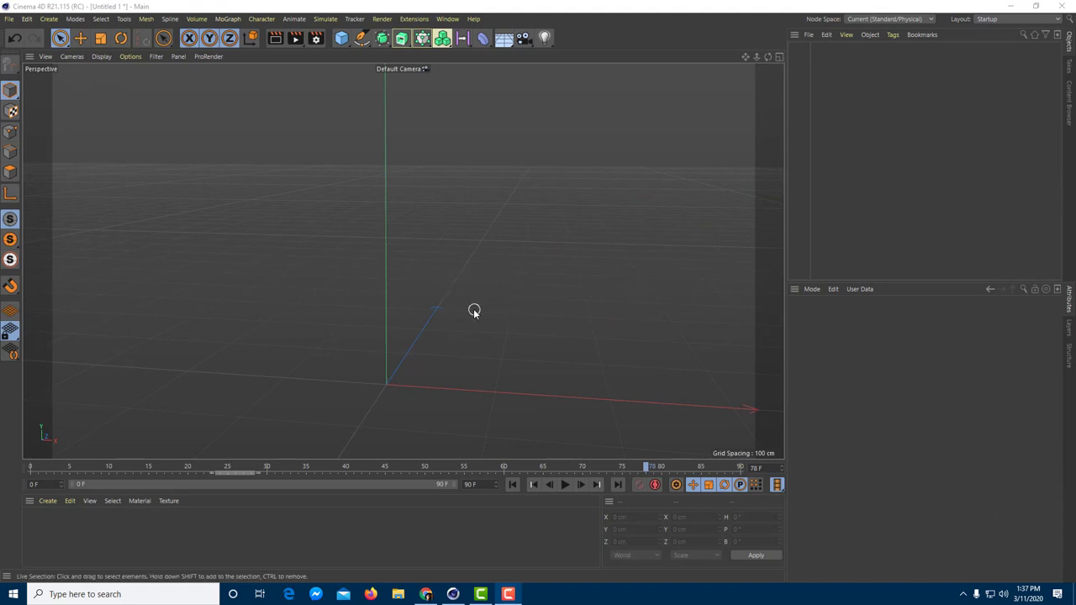
Step: Add a plane at the origin and scale it down uniformly to about 326 by 326 cm
{"action": "left_click_drag", "start_coordinate": [501, 316], "coordinate": [507, 307], "text": "alt"}
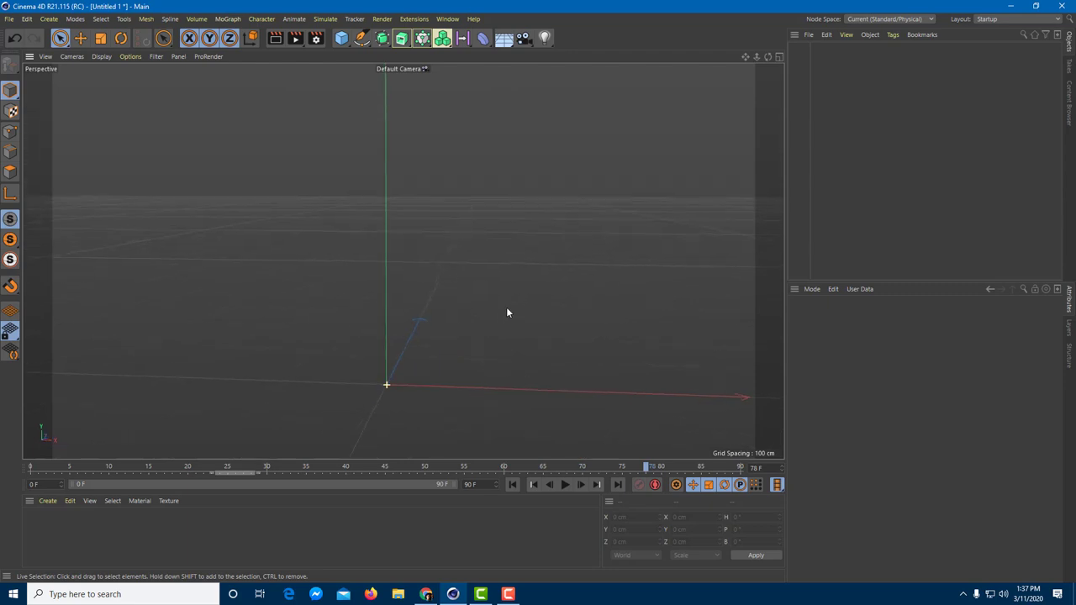
{"action": "scroll", "coordinate": [501, 315], "scroll_direction": "down", "scroll_amount": 3}
{"action": "left_click_drag", "start_coordinate": [343, 40], "coordinate": [444, 79]}
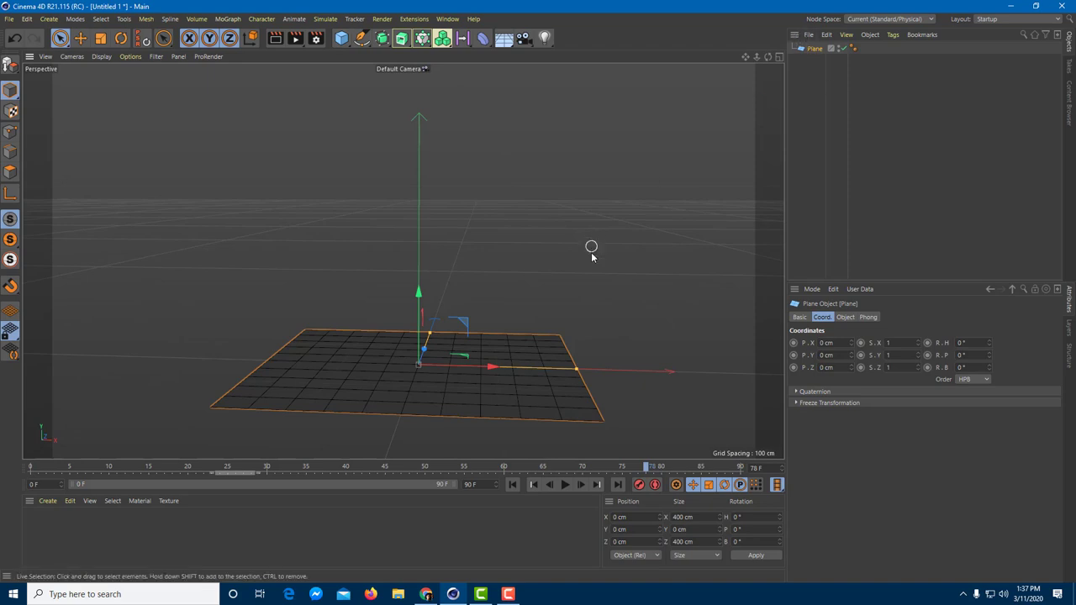
{"action": "left_click_drag", "start_coordinate": [591, 247], "coordinate": [458, 244], "text": "alt"}
{"action": "left_click", "coordinate": [102, 39]}
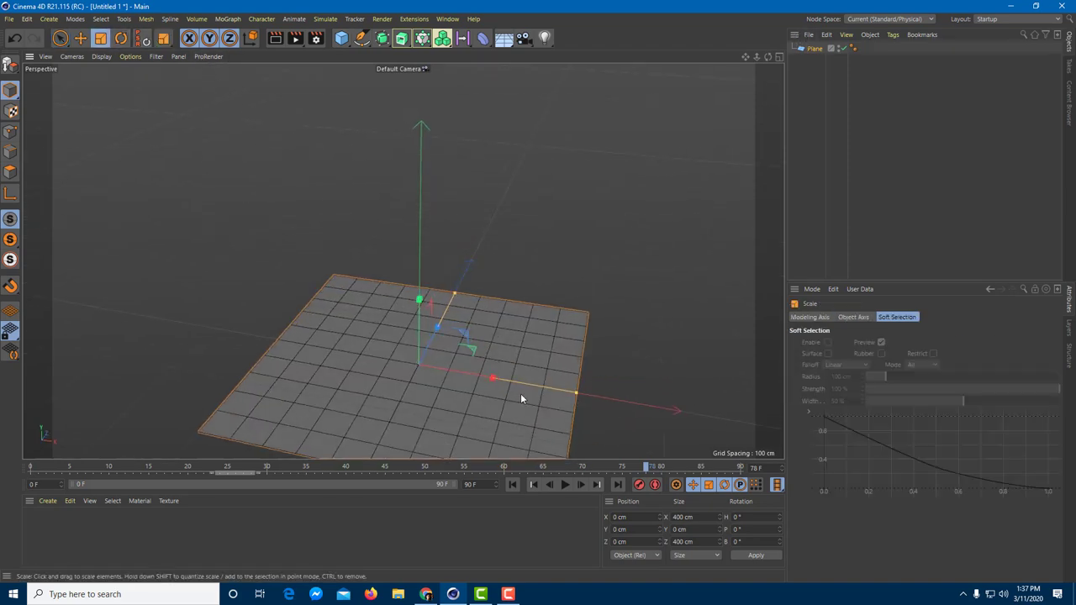
{"action": "left_click_drag", "start_coordinate": [521, 393], "coordinate": [436, 406]}
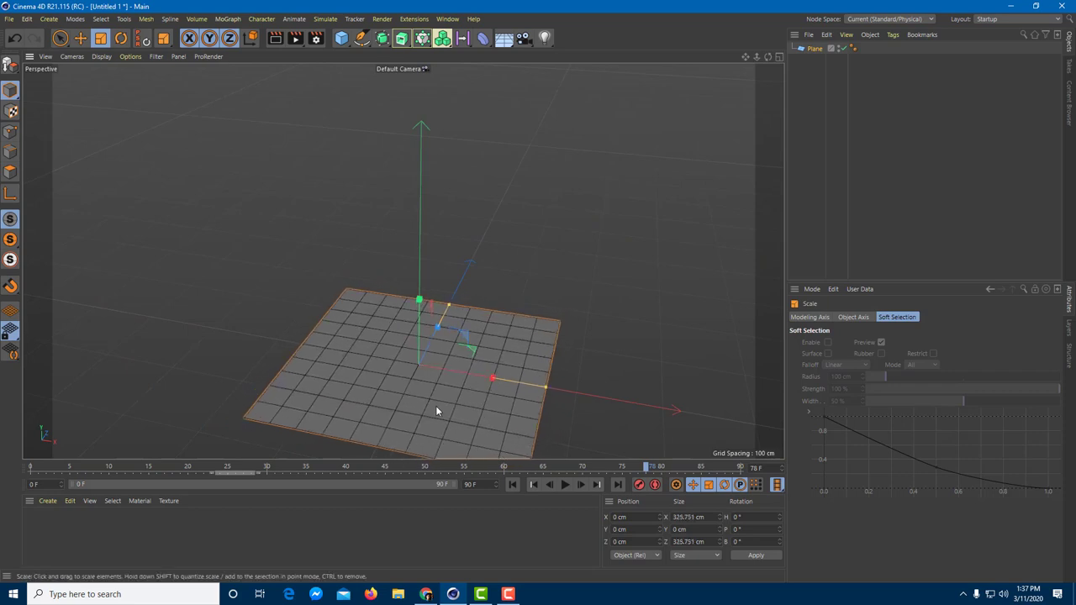
{"action": "left_click", "coordinate": [815, 50]}
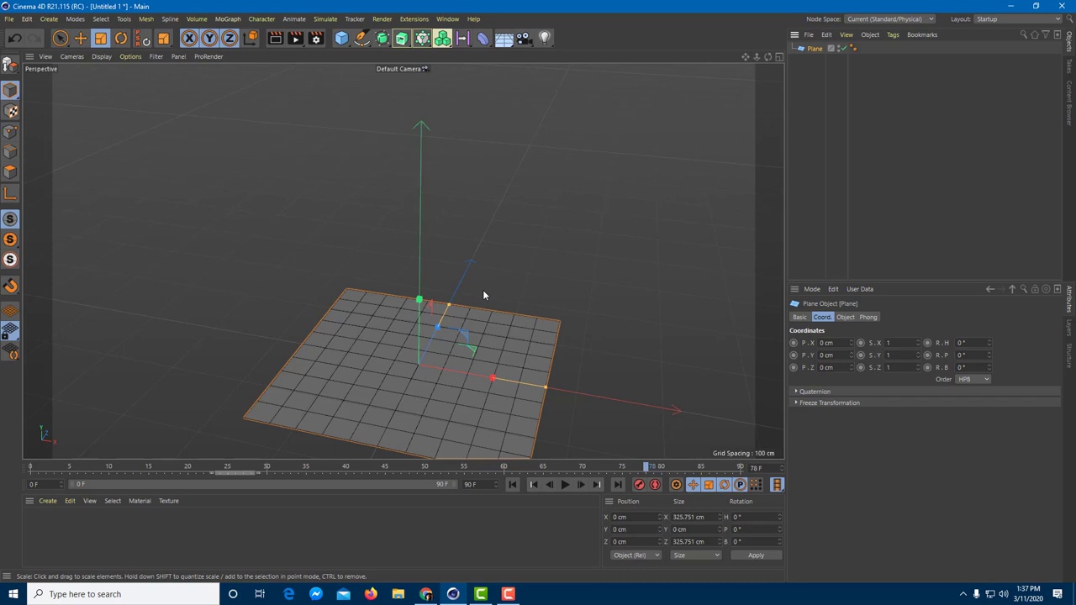
{"action": "key", "text": "c"}
{"action": "left_click_drag", "start_coordinate": [493, 380], "coordinate": [679, 415]}
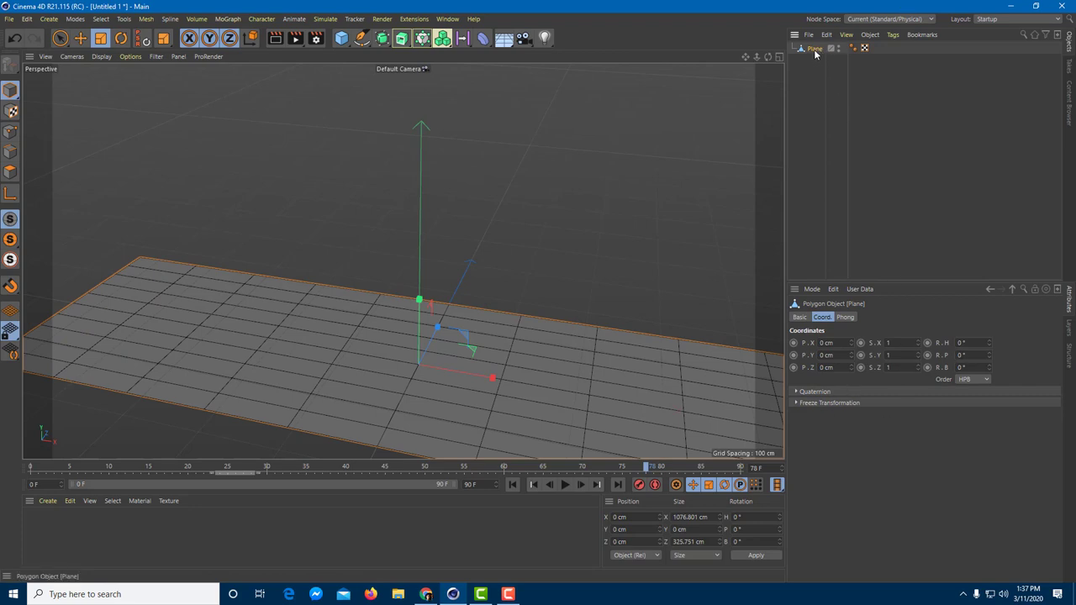
{"action": "key", "text": "ctrl+z"}
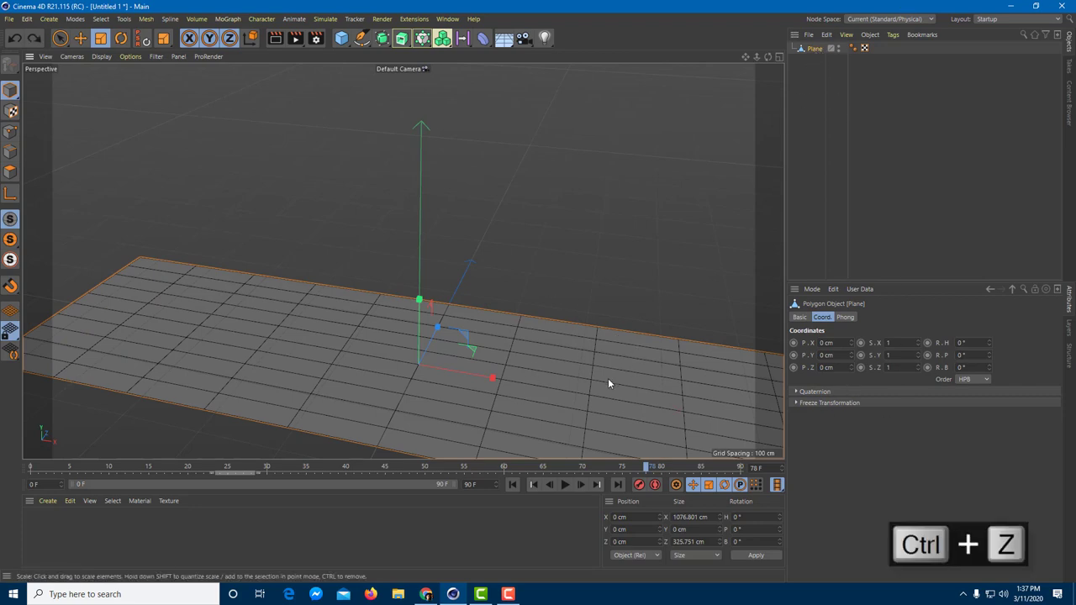
{"action": "key", "text": "ctrl+z"}
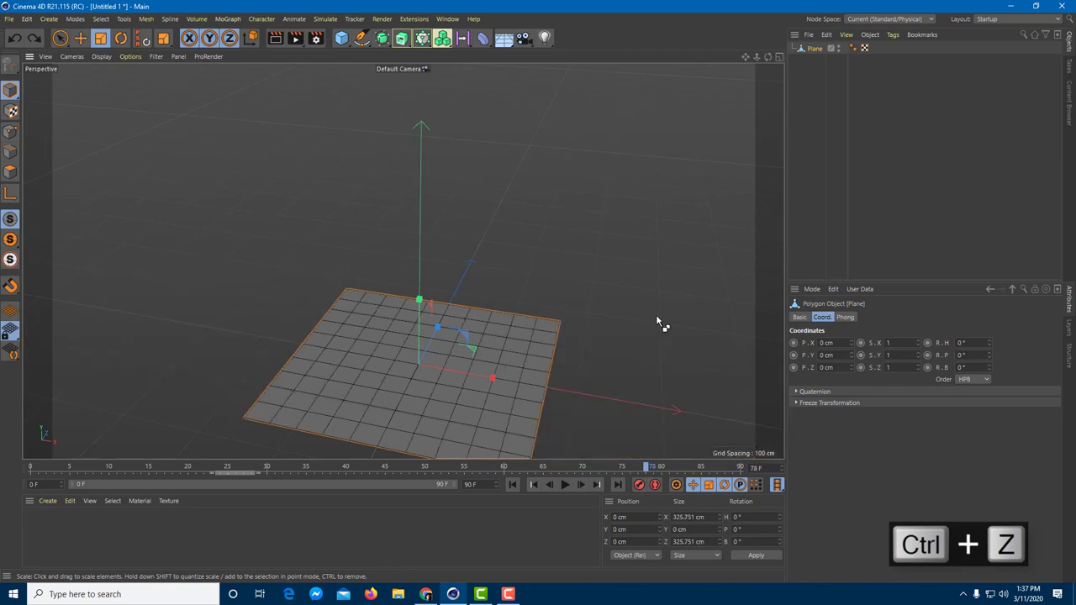
{"action": "key", "text": "ctrl+z"}
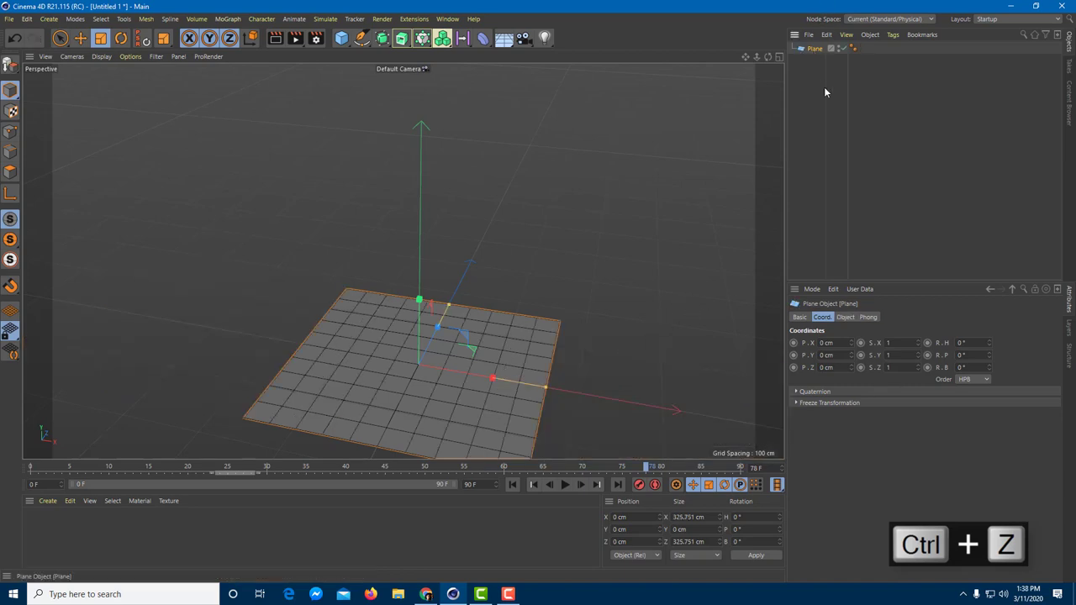
Step: Set the plane's width segments and height segments to 1
{"action": "left_click", "coordinate": [867, 319]}
{"action": "left_click", "coordinate": [847, 319]}
{"action": "left_click", "coordinate": [867, 318]}
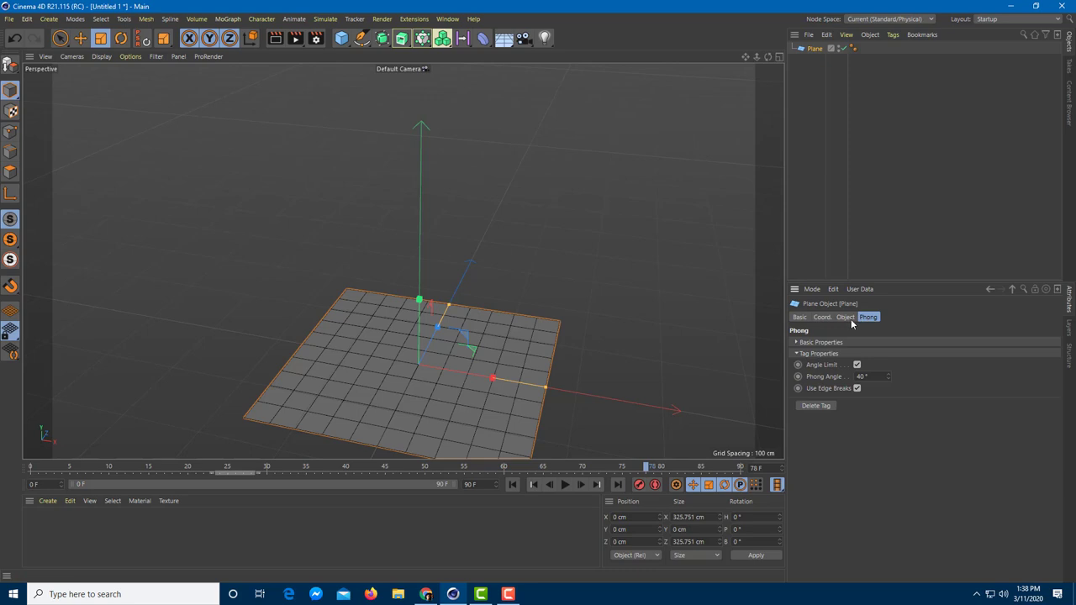
{"action": "left_click", "coordinate": [847, 319]}
{"action": "key", "text": "Tab"}
{"action": "type", "text": "1"}
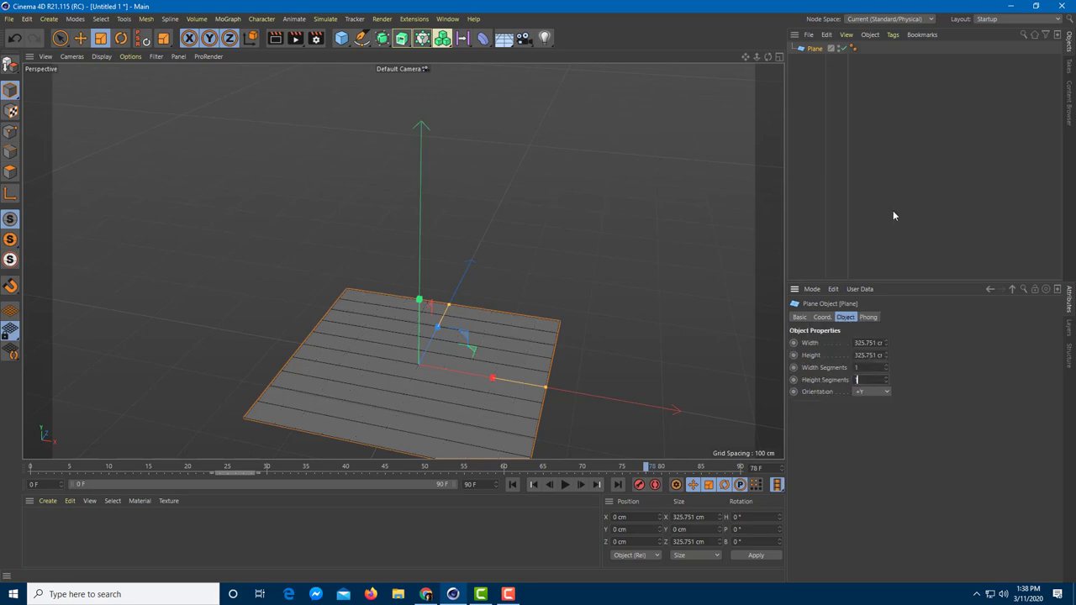
{"action": "left_click", "coordinate": [894, 216]}
Step: Make the plane editable and stretch it along the X axis to about 1032 cm
{"action": "left_click", "coordinate": [815, 49]}
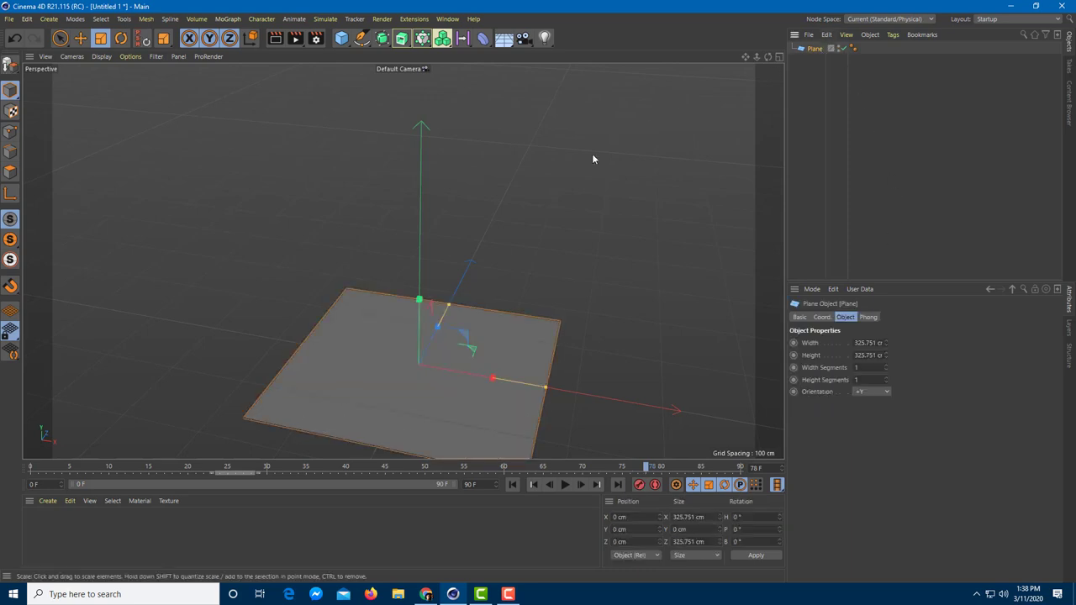
{"action": "key", "text": "c"}
{"action": "left_click_drag", "start_coordinate": [495, 381], "coordinate": [665, 423]}
{"action": "left_click_drag", "start_coordinate": [662, 420], "coordinate": [586, 301], "text": "alt"}
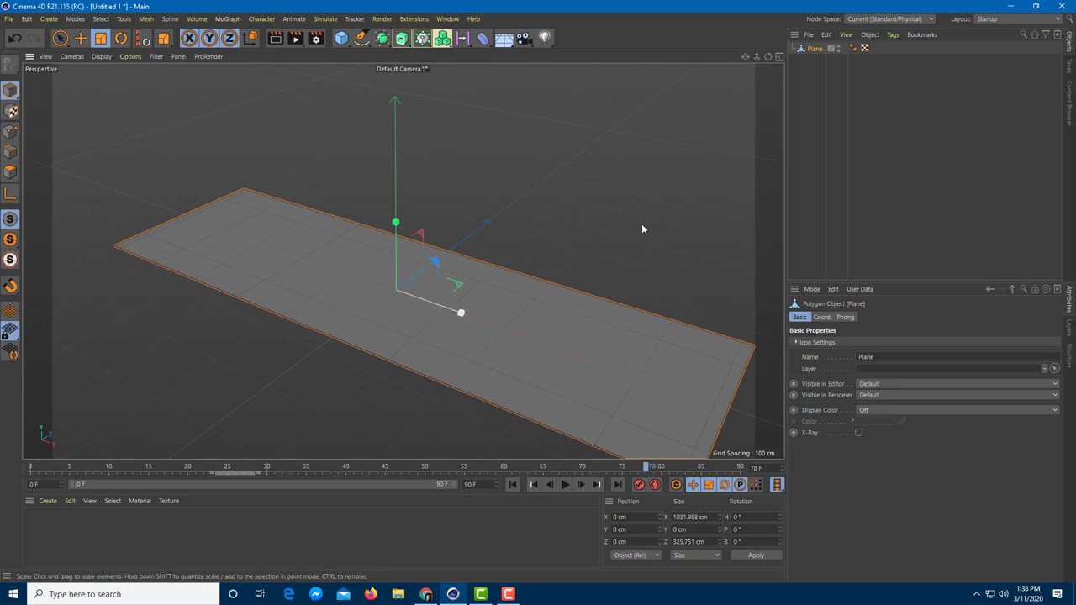
Step: Add a sphere about 79 cm across, raised about 82 cm above the middle of the plane
{"action": "left_click", "coordinate": [341, 39]}
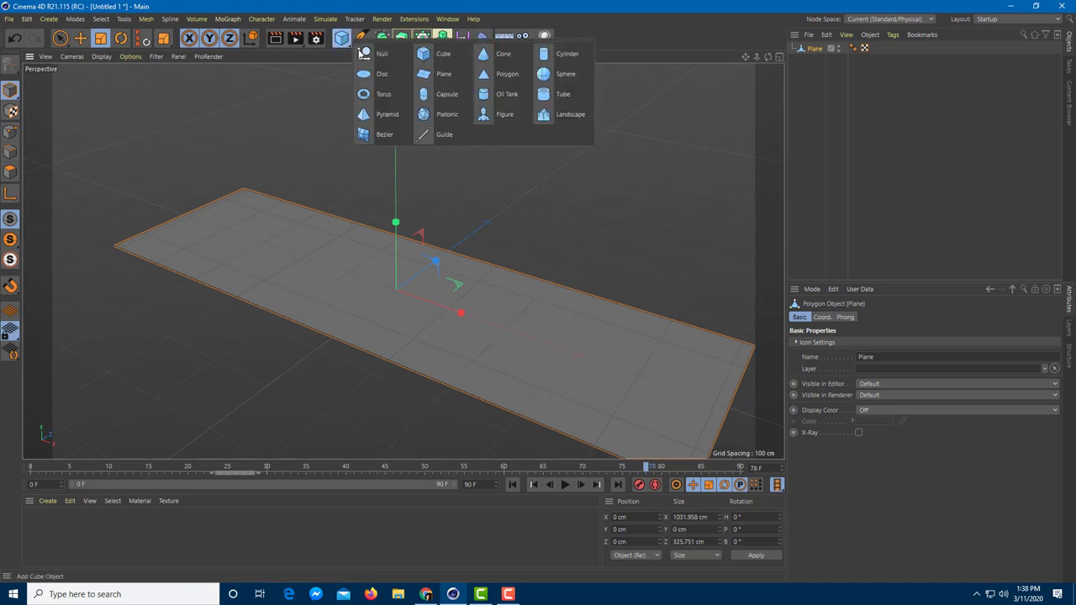
{"action": "left_click", "coordinate": [547, 76]}
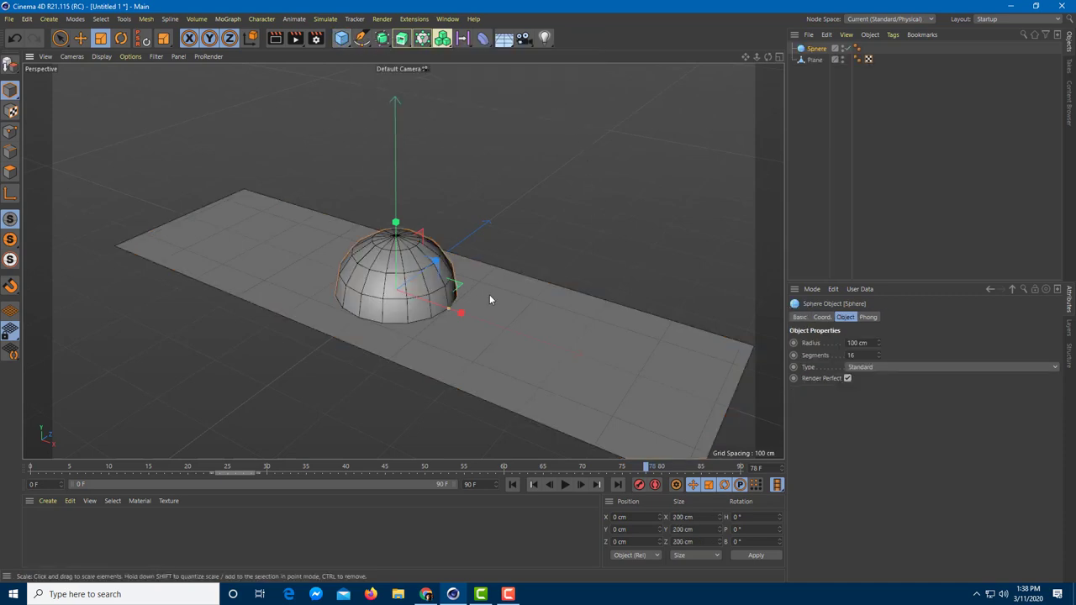
{"action": "left_click_drag", "start_coordinate": [401, 250], "coordinate": [398, 175]}
{"action": "left_click", "coordinate": [63, 39]}
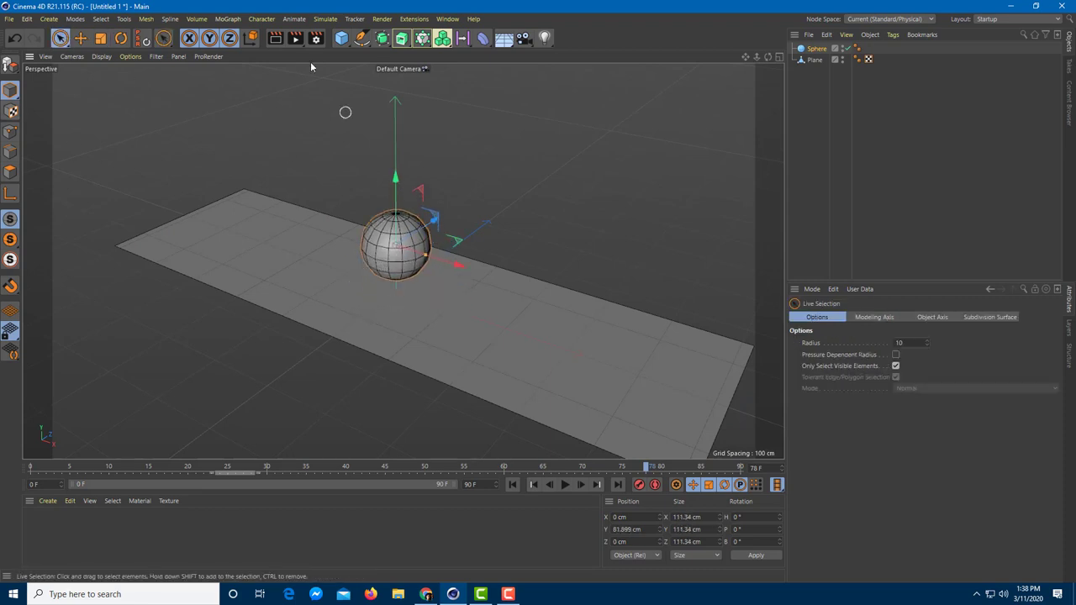
{"action": "left_click", "coordinate": [100, 38]}
{"action": "mouse_move", "coordinate": [406, 187]}
{"action": "left_mouse_down"}
{"action": "mouse_move", "coordinate": [392, 176]}
{"action": "mouse_move", "coordinate": [398, 199]}
{"action": "left_mouse_up"}
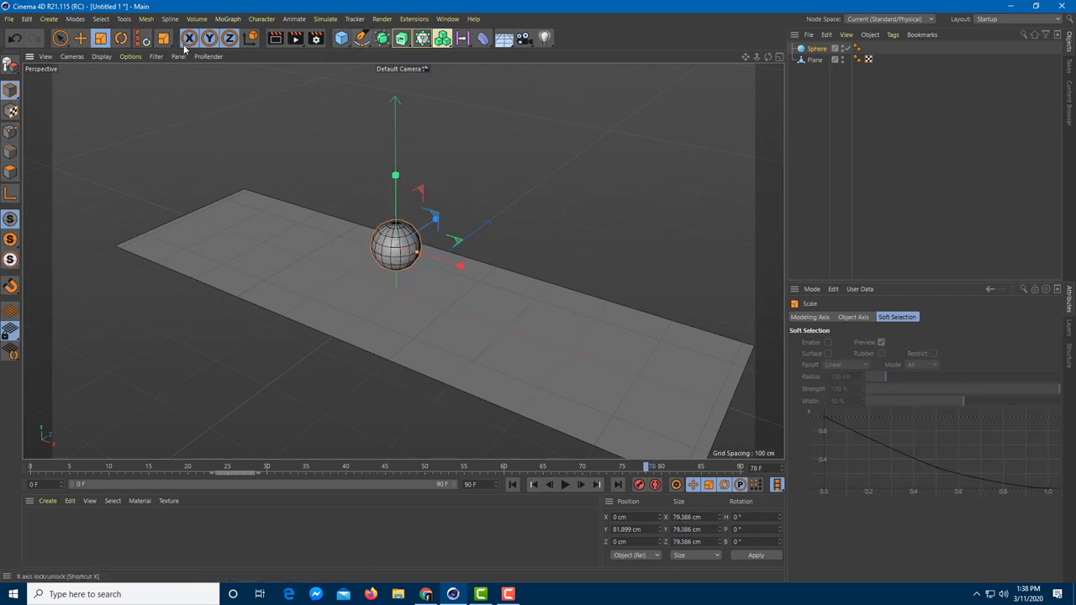
Step: Move the sphere along the X axis to about 421 cm, near the plane's positive X end
{"action": "left_click", "coordinate": [82, 40]}
{"action": "left_click_drag", "start_coordinate": [458, 266], "coordinate": [723, 382]}
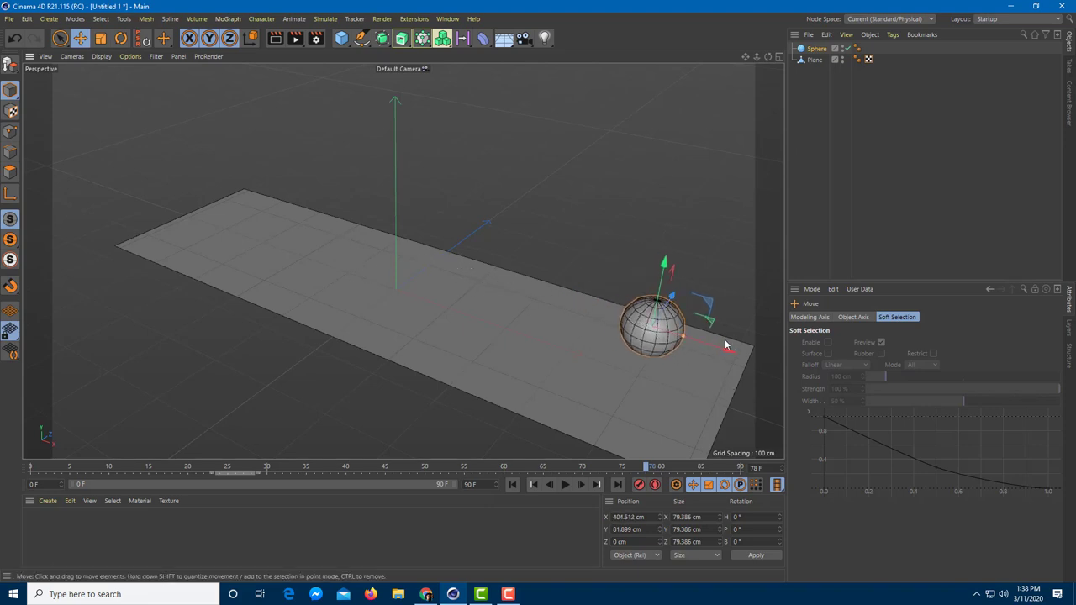
{"action": "left_click_drag", "start_coordinate": [725, 349], "coordinate": [334, 255]}
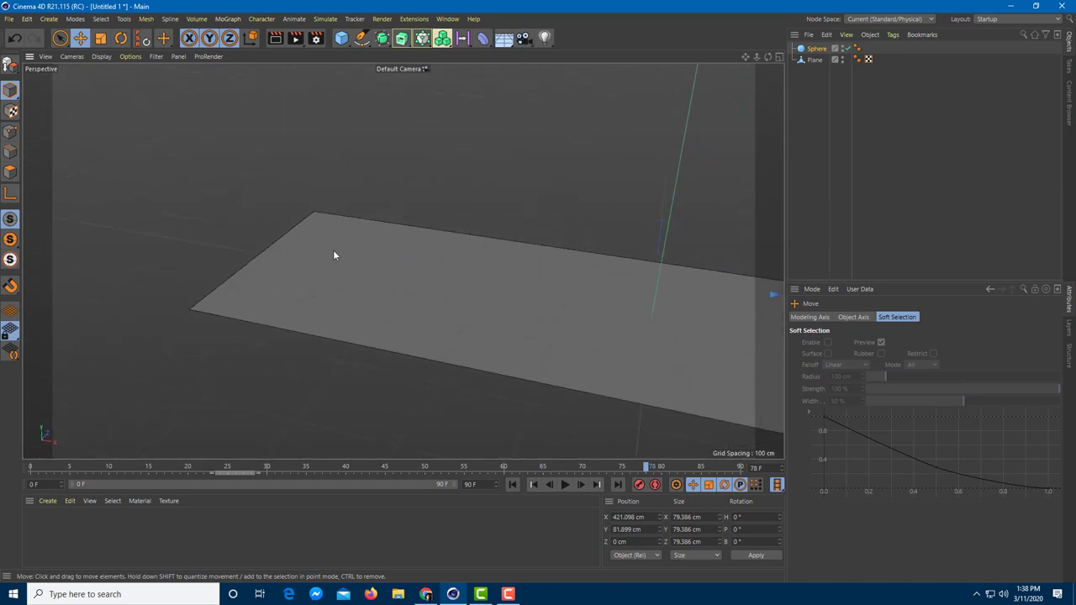
Step: Draw a bowling pin half-profile with the Spline Pen in the Front view, from rounded top to flat base, near the plane's negative X end
{"action": "left_click", "coordinate": [334, 255]}
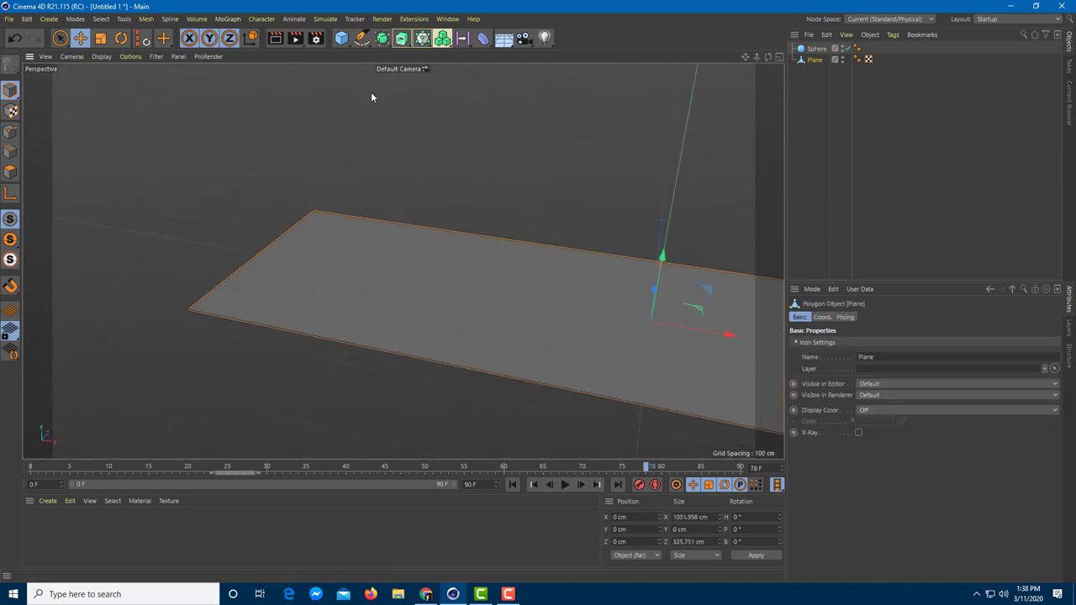
{"action": "left_click", "coordinate": [360, 40]}
{"action": "left_click", "coordinate": [412, 55]}
{"action": "middle_click", "coordinate": [417, 95]}
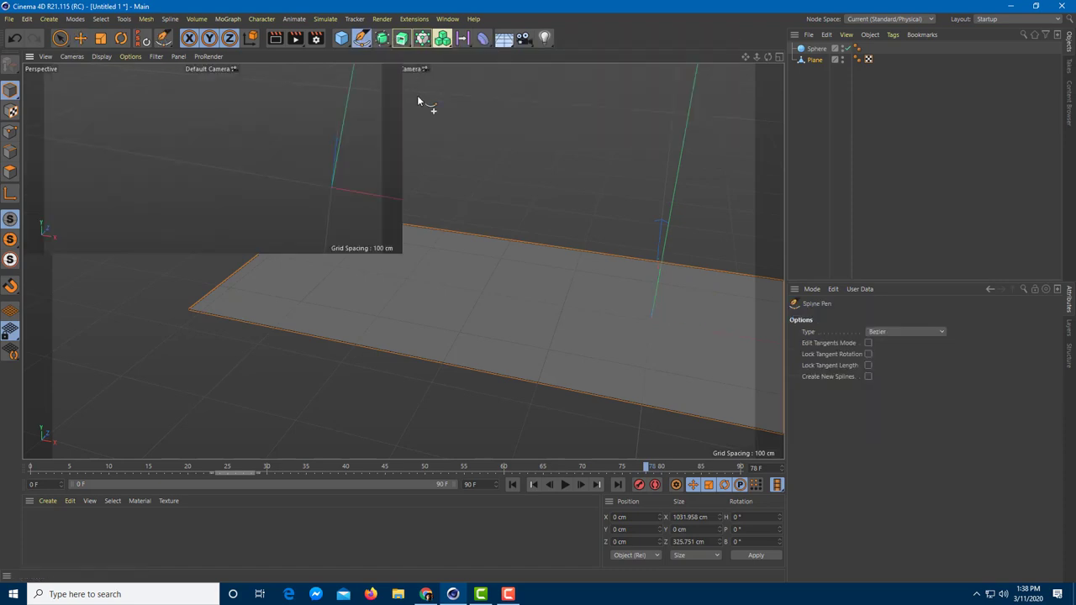
{"action": "middle_click", "coordinate": [541, 345]}
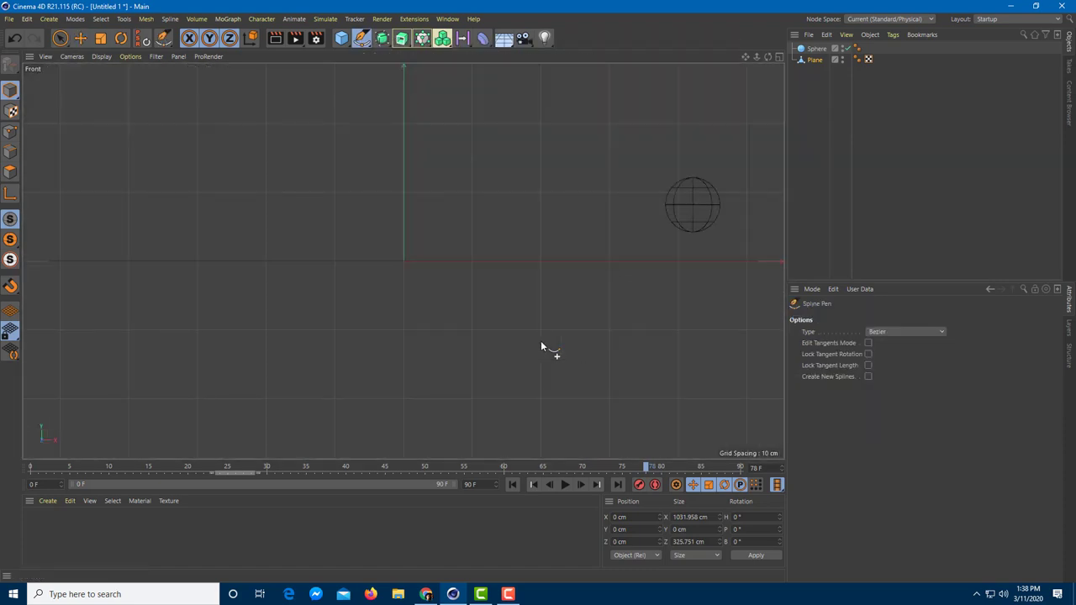
{"action": "scroll", "coordinate": [541, 345], "scroll_direction": "down", "scroll_amount": 5}
{"action": "scroll", "coordinate": [457, 325], "scroll_direction": "up", "scroll_amount": 2}
{"action": "scroll", "coordinate": [681, 359], "scroll_direction": "down", "scroll_amount": 3}
{"action": "scroll", "coordinate": [680, 359], "scroll_direction": "down", "scroll_amount": 3}
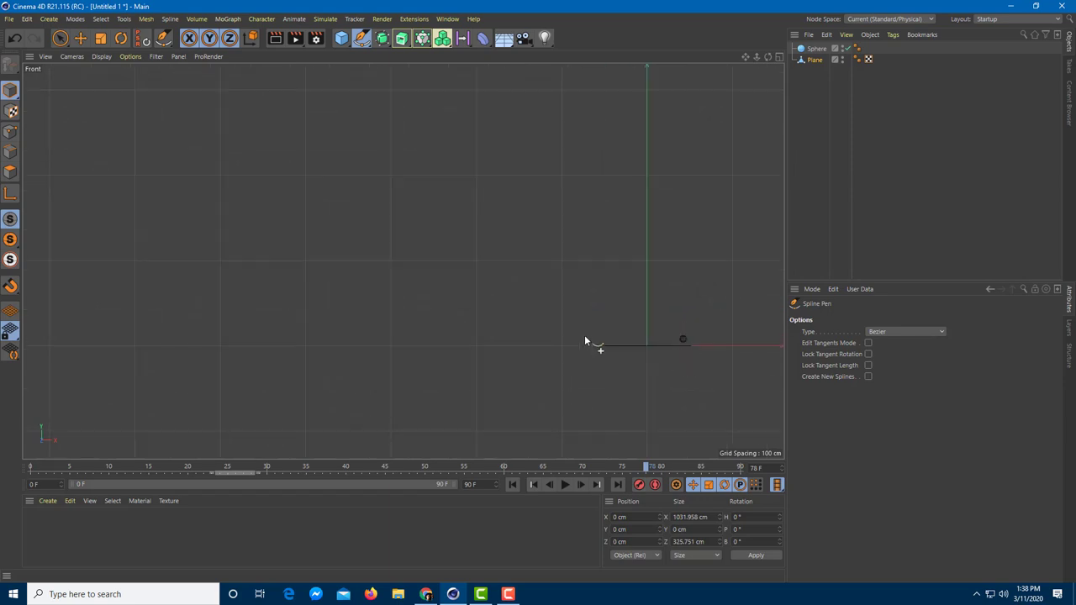
{"action": "scroll", "coordinate": [629, 336], "scroll_direction": "up", "scroll_amount": 8}
{"action": "middle_click_drag", "start_coordinate": [591, 370], "coordinate": [498, 323], "text": "alt"}
{"action": "scroll", "coordinate": [335, 311], "scroll_direction": "up", "scroll_amount": 5}
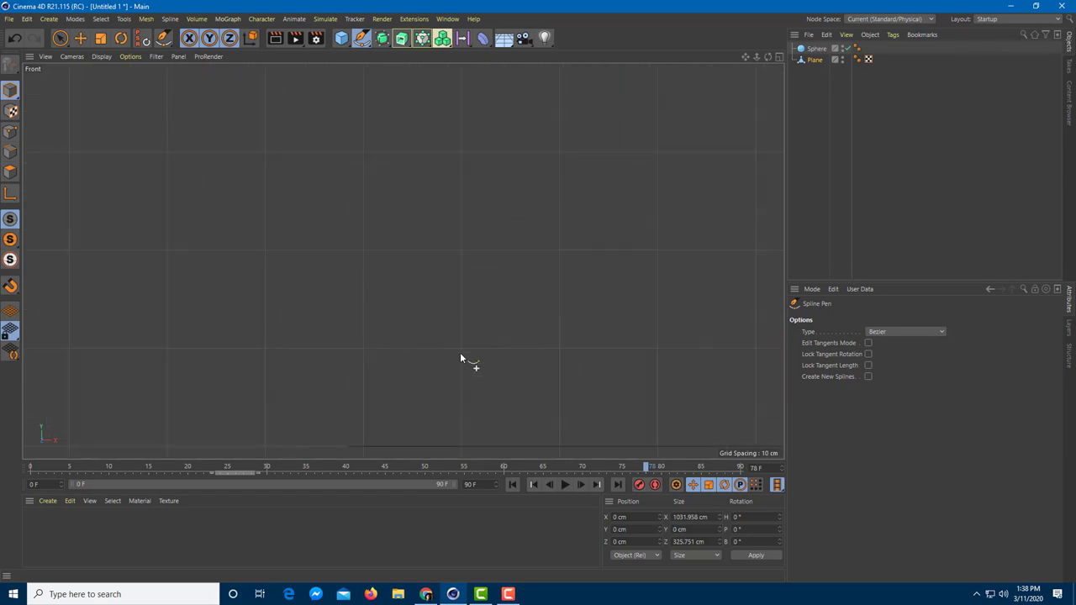
{"action": "scroll", "coordinate": [370, 250], "scroll_direction": "down", "scroll_amount": 3}
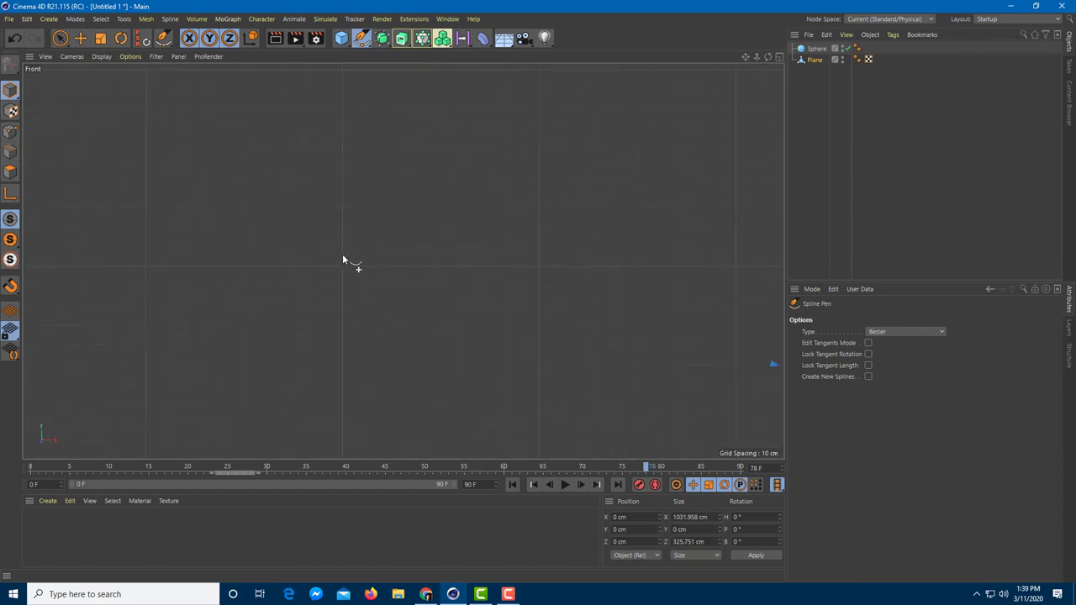
{"action": "left_click", "coordinate": [342, 231]}
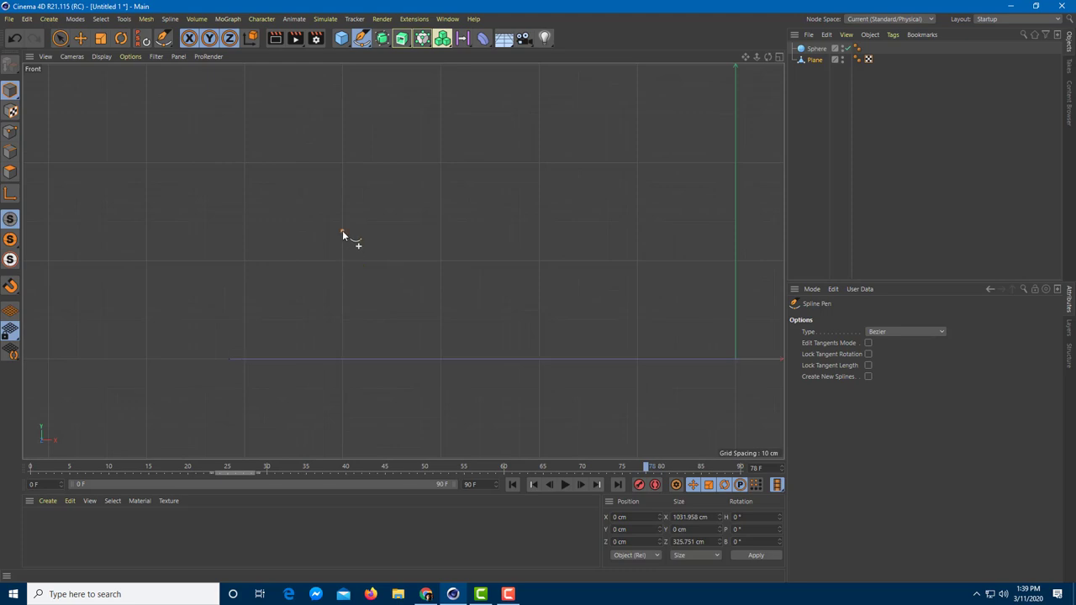
{"action": "left_click_drag", "start_coordinate": [360, 244], "coordinate": [361, 257]}
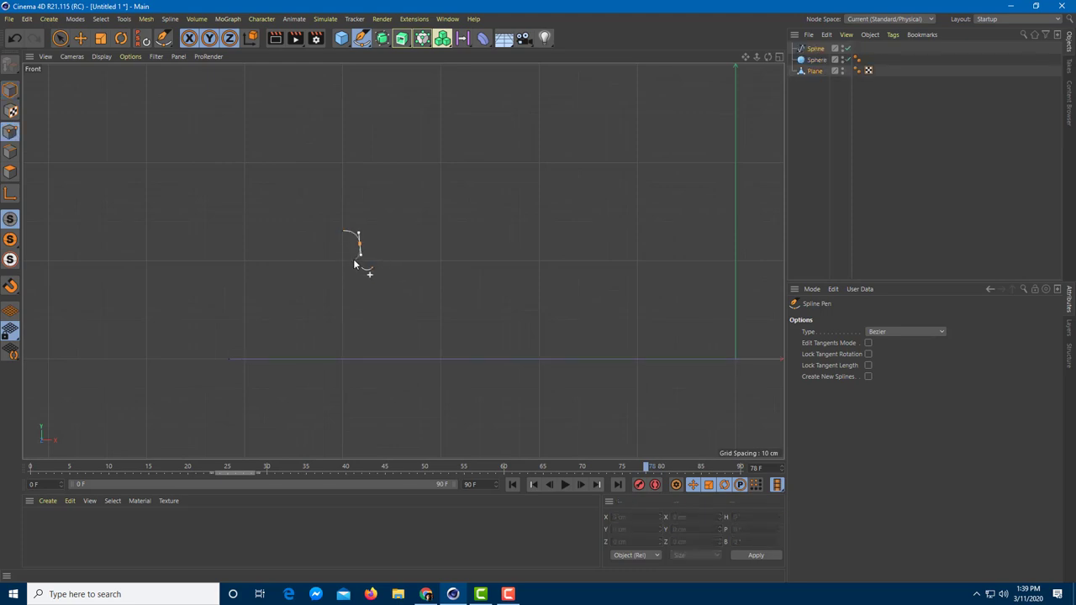
{"action": "left_click_drag", "start_coordinate": [356, 298], "coordinate": [367, 311]}
{"action": "scroll", "coordinate": [363, 363], "scroll_direction": "up", "scroll_amount": 3}
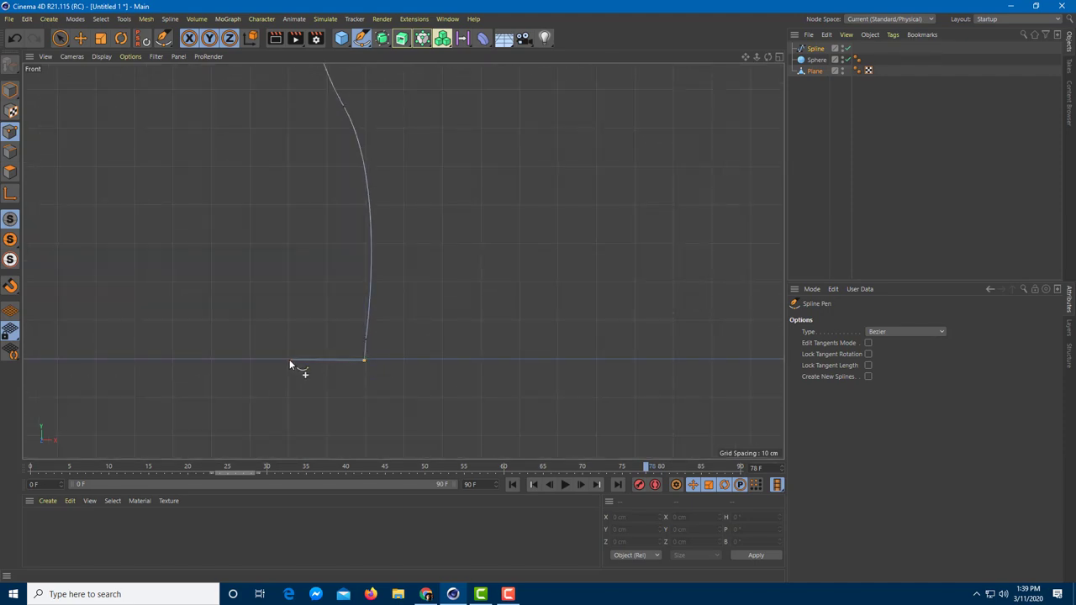
{"action": "key", "text": "space"}
{"action": "scroll", "coordinate": [323, 175], "scroll_direction": "down", "scroll_amount": 5}
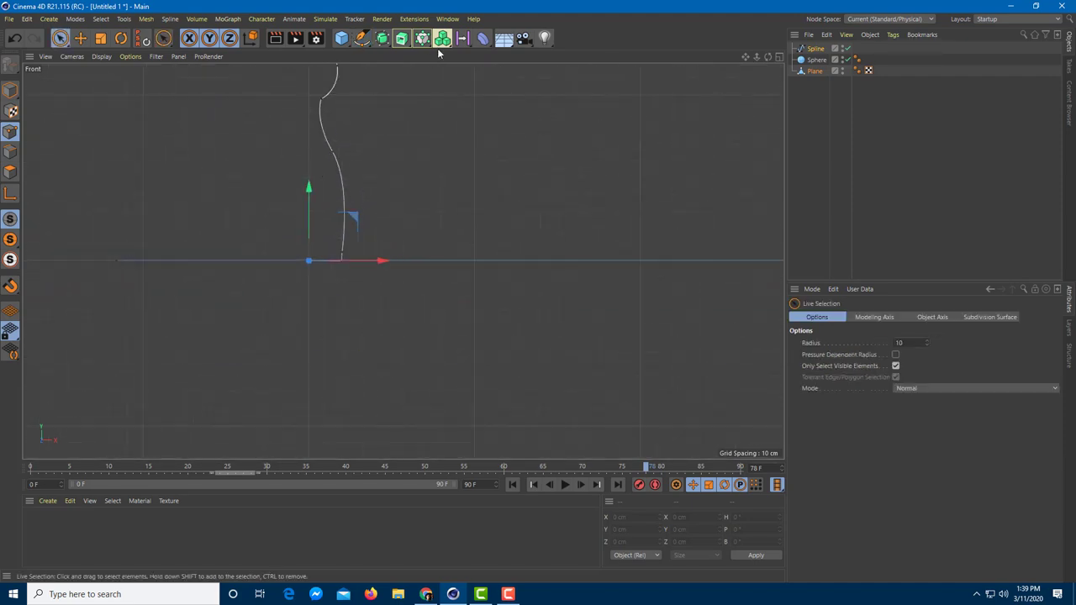
{"action": "scroll", "coordinate": [445, 139], "scroll_direction": "up", "scroll_amount": 1}
{"action": "scroll", "coordinate": [457, 331], "scroll_direction": "down", "scroll_amount": 4}
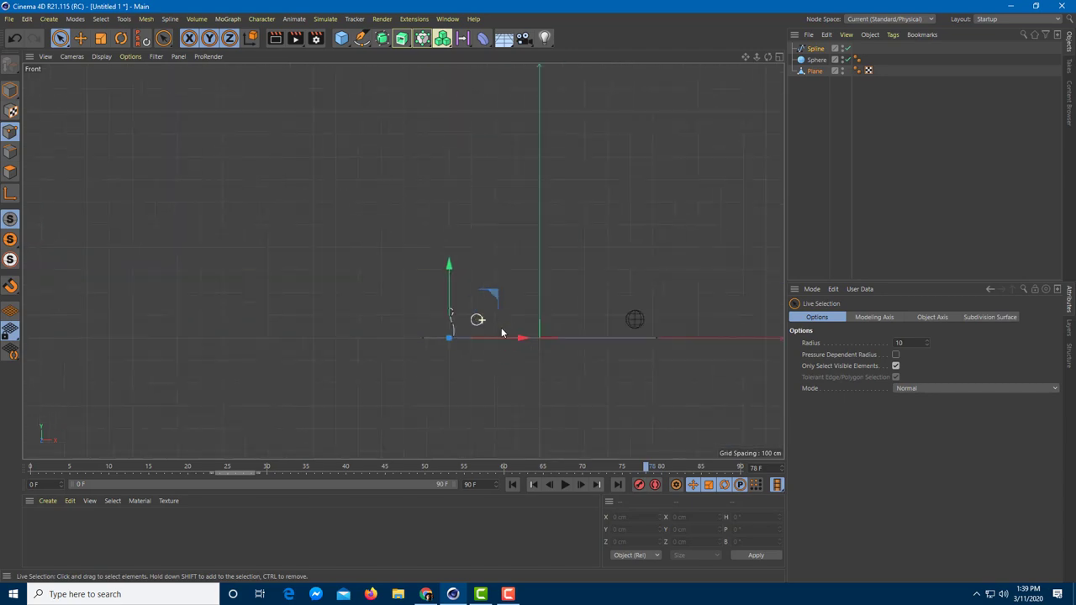
{"action": "left_click_drag", "start_coordinate": [519, 336], "coordinate": [615, 347]}
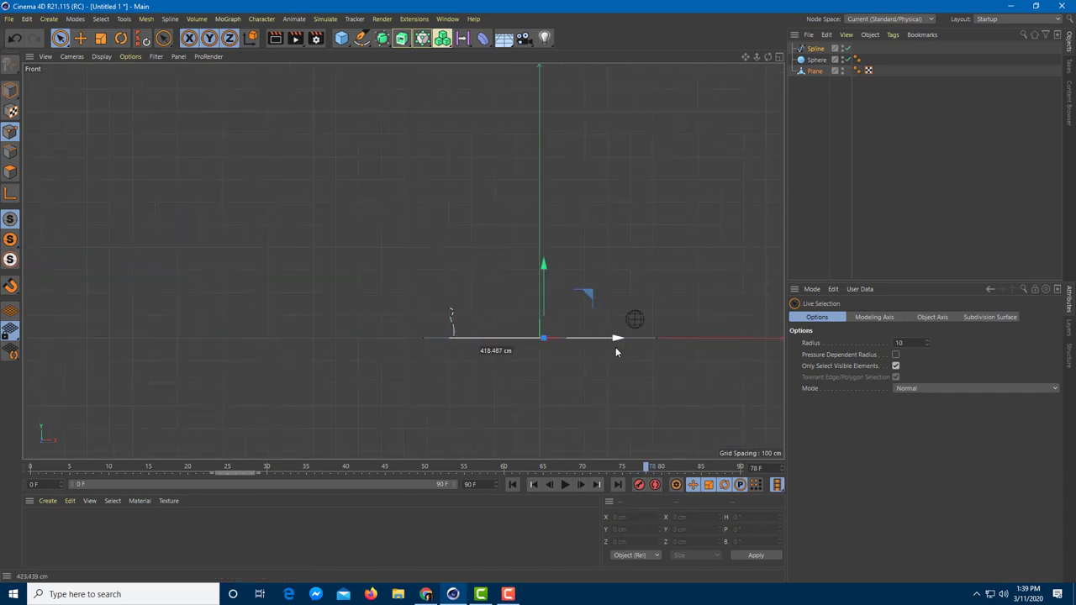
{"action": "key", "text": "ctrl+z"}
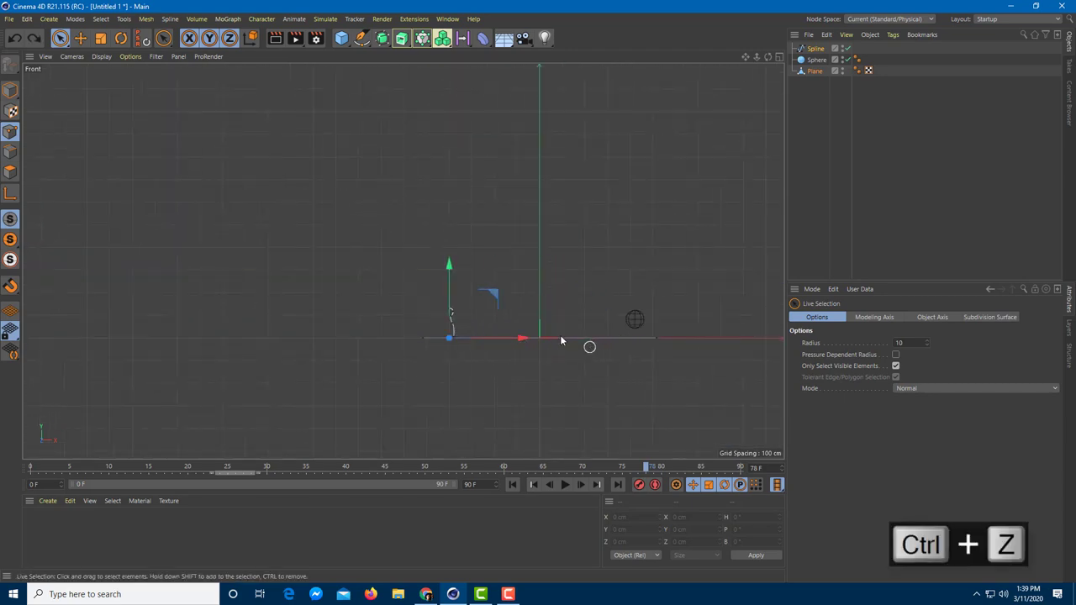
{"action": "left_click", "coordinate": [81, 38]}
{"action": "left_click", "coordinate": [338, 263]}
{"action": "scroll", "coordinate": [589, 328], "scroll_direction": "up", "scroll_amount": 6}
{"action": "key", "text": "ctrl+z"}
{"action": "key", "text": "ctrl+z"}
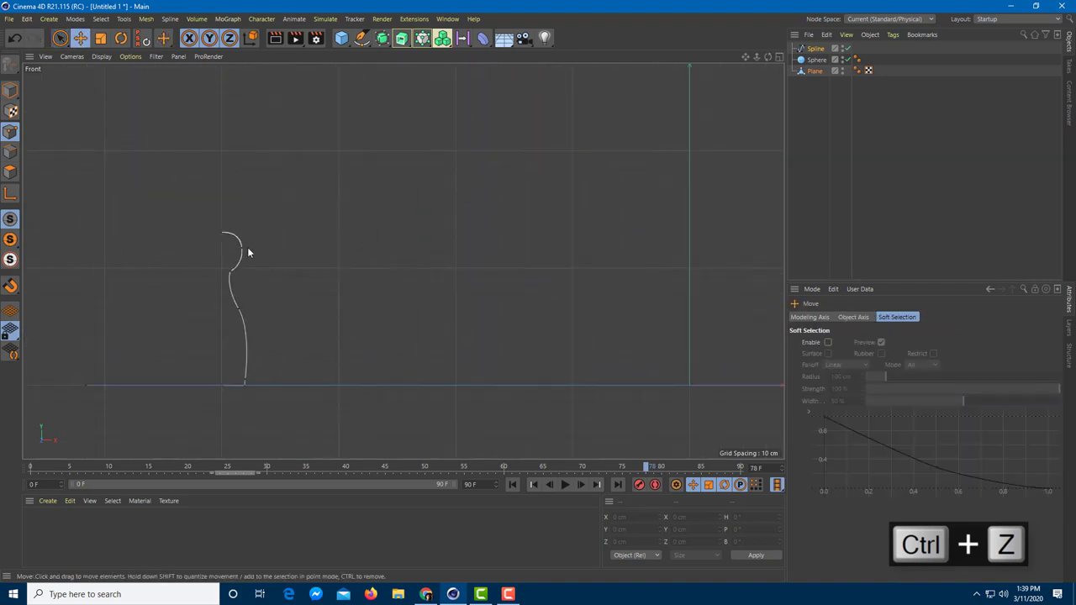
Step: Move the pin profile spline along the X axis to about 400 cm, placing its open side on the world Y axis
{"action": "left_click", "coordinate": [811, 61]}
{"action": "left_click", "coordinate": [816, 49]}
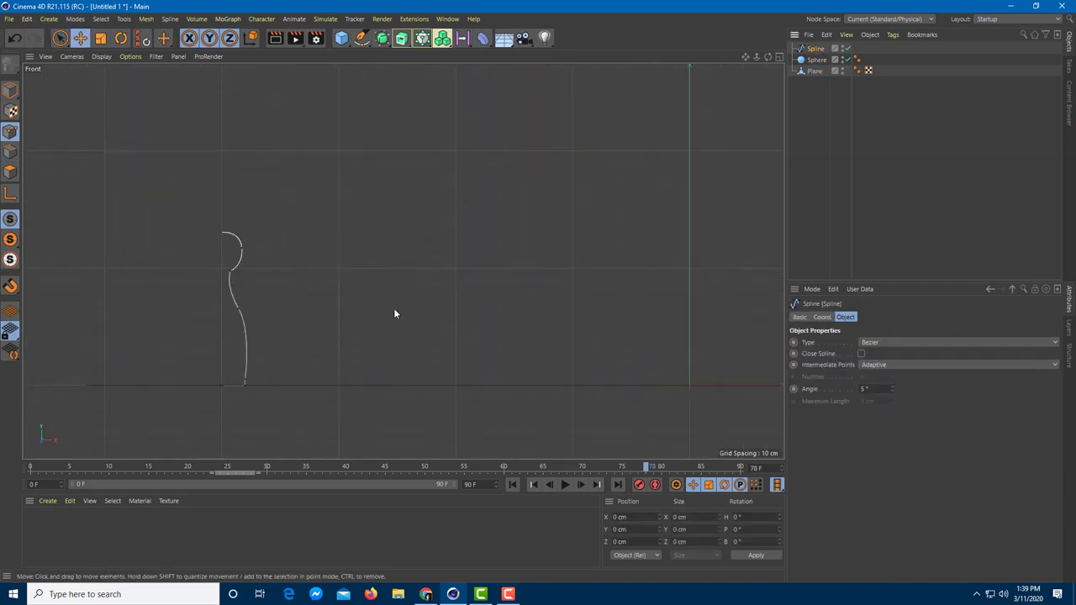
{"action": "left_click", "coordinate": [101, 38]}
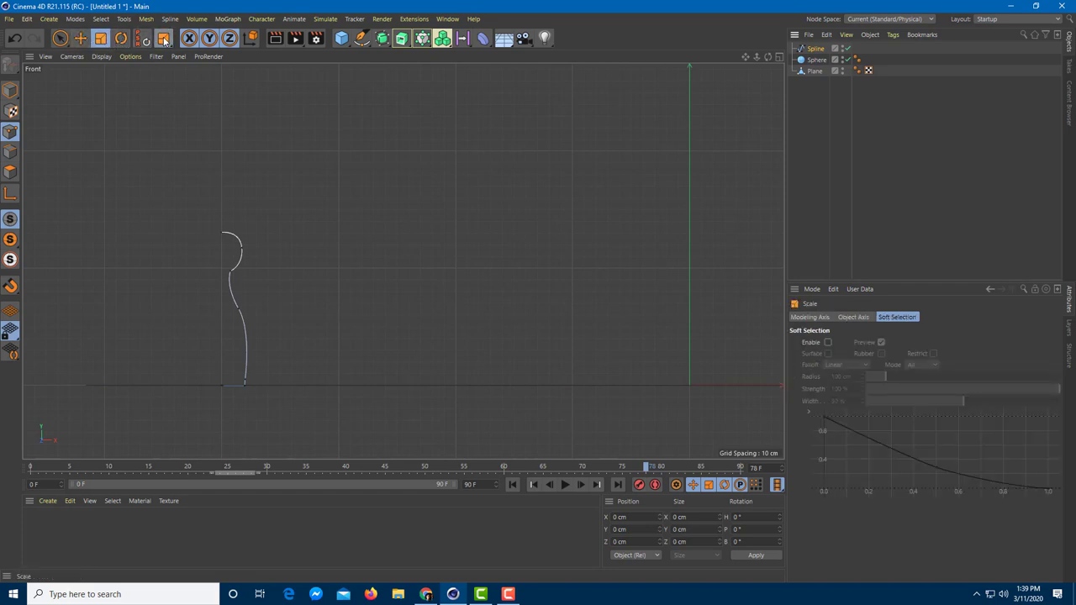
{"action": "scroll", "coordinate": [476, 297], "scroll_direction": "down", "scroll_amount": 5}
{"action": "scroll", "coordinate": [476, 297], "scroll_direction": "up", "scroll_amount": 2}
{"action": "left_click", "coordinate": [80, 38]}
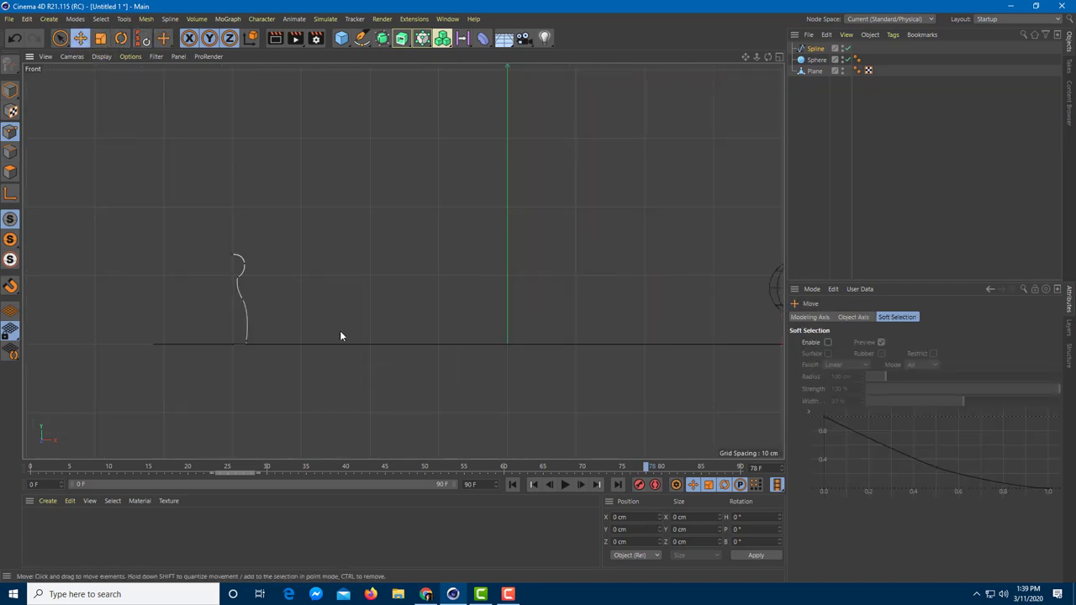
{"action": "scroll", "coordinate": [404, 335], "scroll_direction": "down", "scroll_amount": 3}
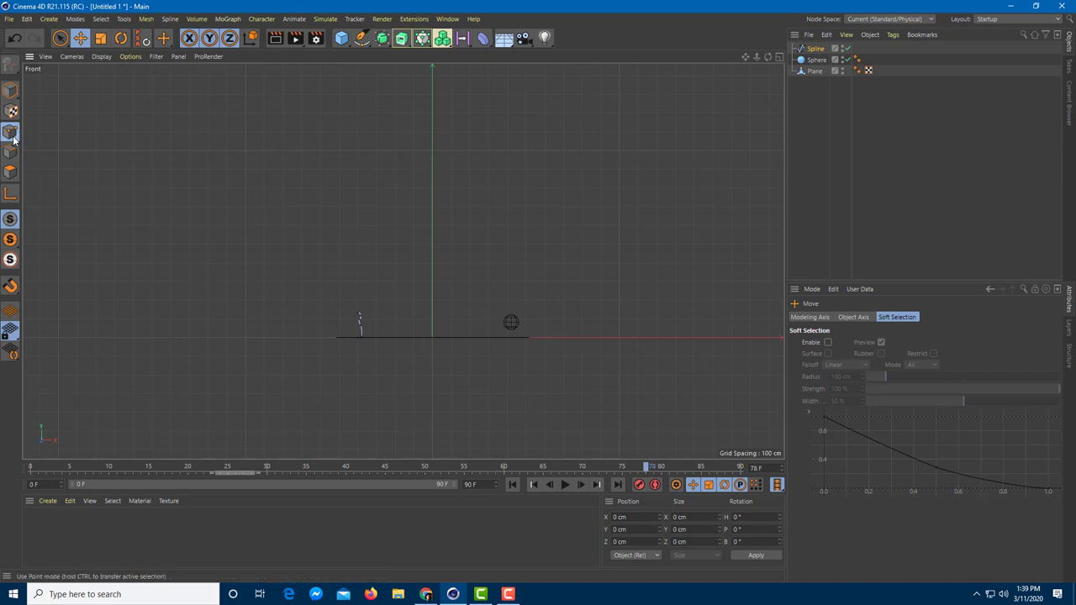
{"action": "left_click", "coordinate": [11, 91]}
{"action": "left_click_drag", "start_coordinate": [505, 340], "coordinate": [576, 343]}
{"action": "scroll", "coordinate": [552, 350], "scroll_direction": "up", "scroll_amount": 5}
{"action": "middle_click_drag", "start_coordinate": [451, 331], "coordinate": [730, 351], "text": "alt"}
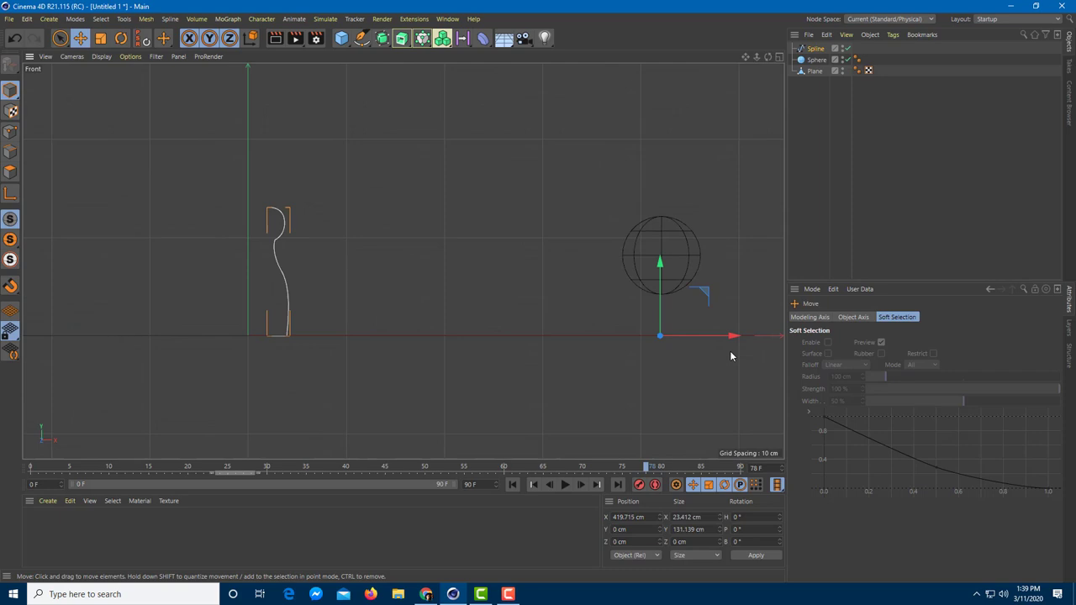
{"action": "left_click_drag", "start_coordinate": [714, 337], "coordinate": [690, 338]}
{"action": "scroll", "coordinate": [317, 264], "scroll_direction": "up", "scroll_amount": 2}
{"action": "middle_click_drag", "start_coordinate": [317, 264], "coordinate": [390, 276], "text": "alt"}
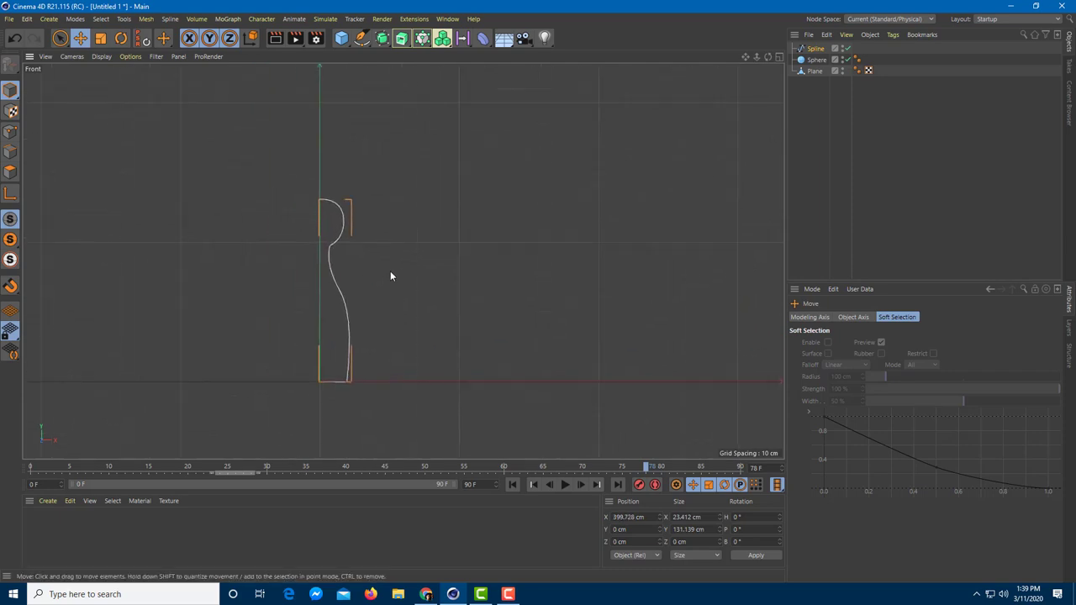
{"action": "left_click", "coordinate": [484, 40]}
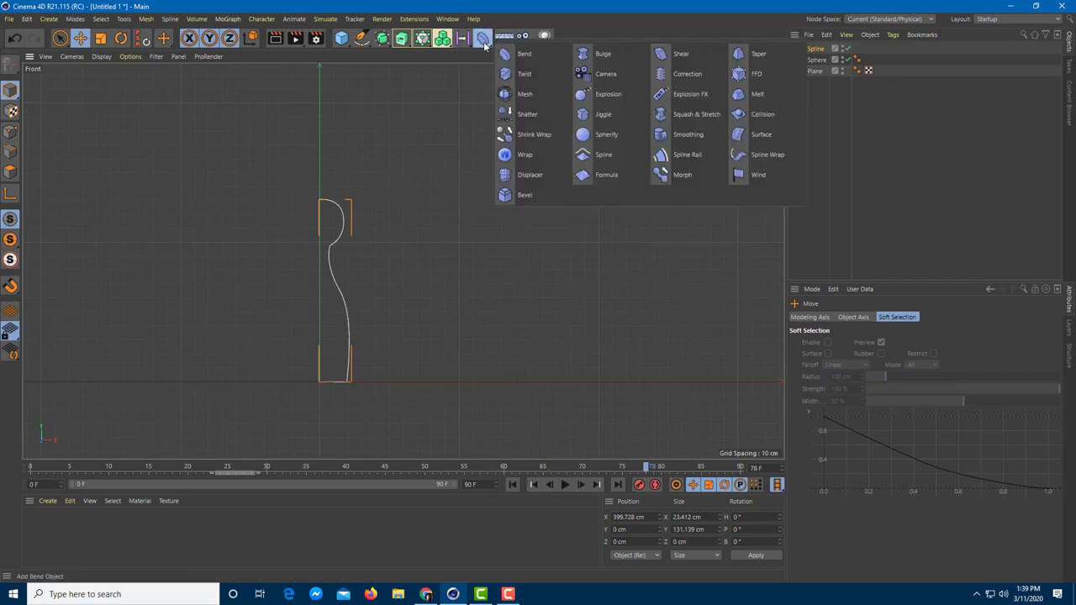
{"action": "left_click", "coordinate": [382, 40]}
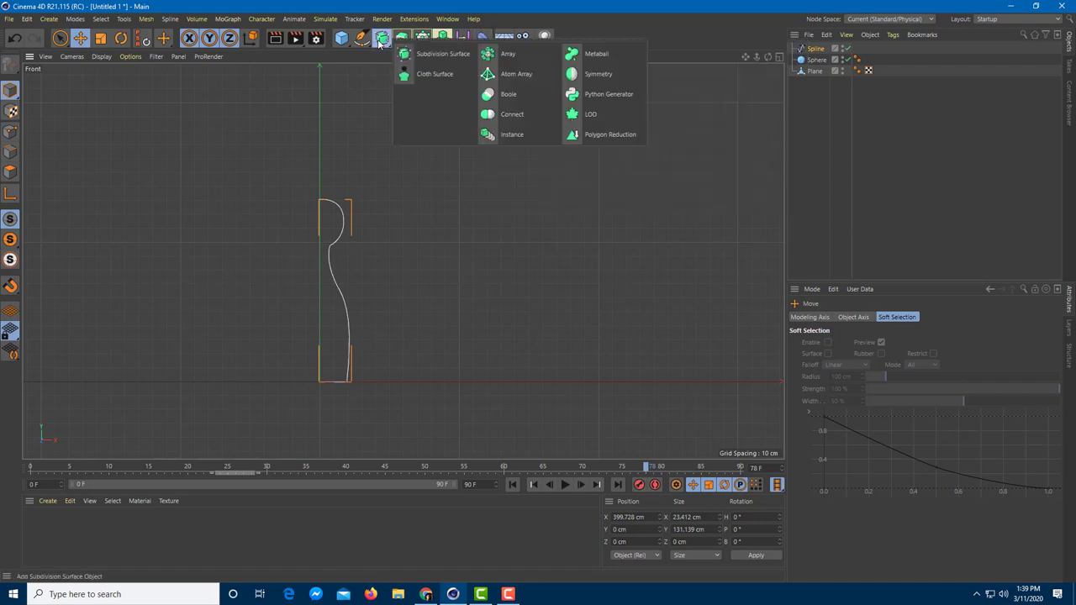
{"action": "left_click", "coordinate": [402, 39]}
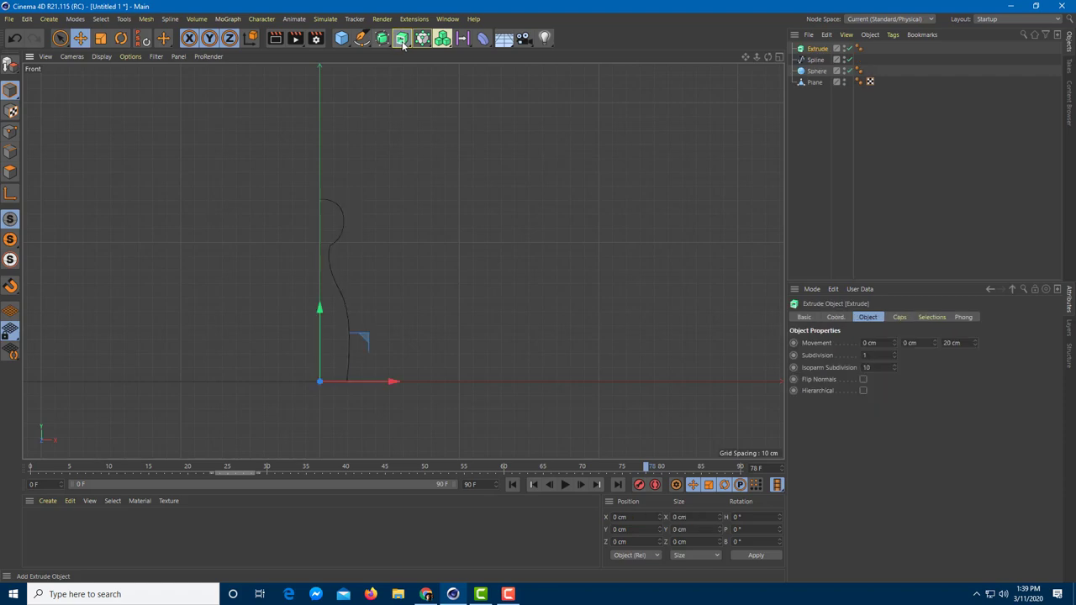
{"action": "key", "text": "ctrl+z"}
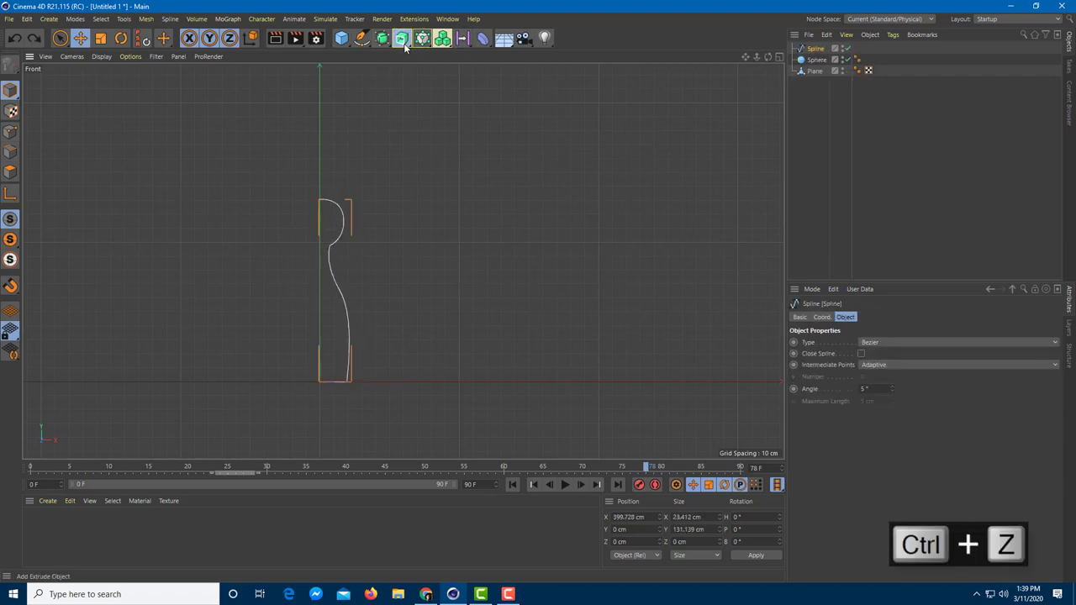
Step: Add a Lathe generator and make the pin spline its child to revolve the profile into a full pin
{"action": "left_click_drag", "start_coordinate": [404, 46], "coordinate": [465, 77]}
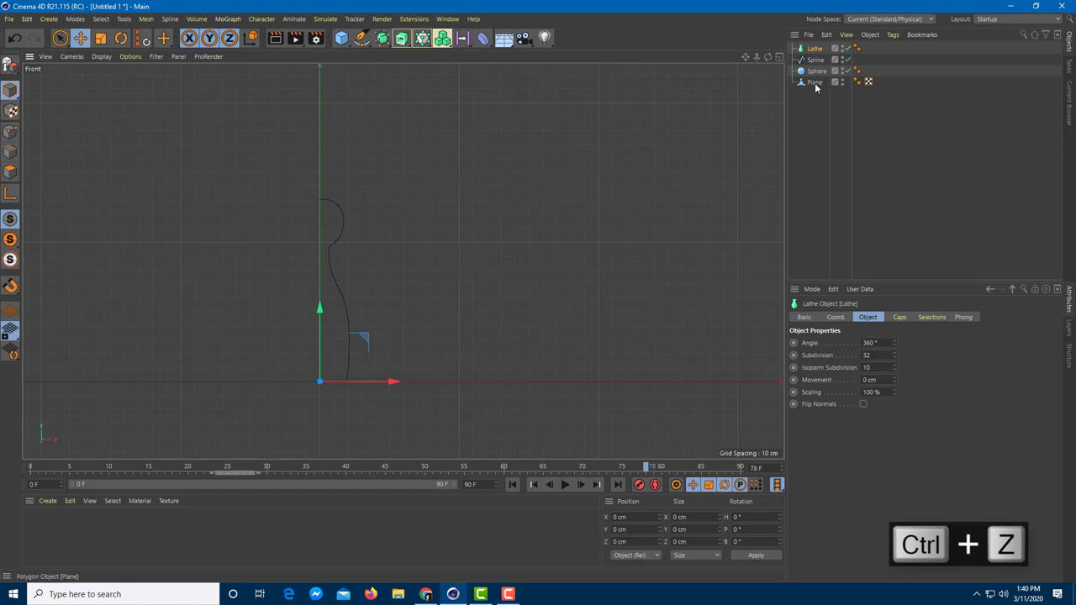
{"action": "left_click", "coordinate": [816, 58]}
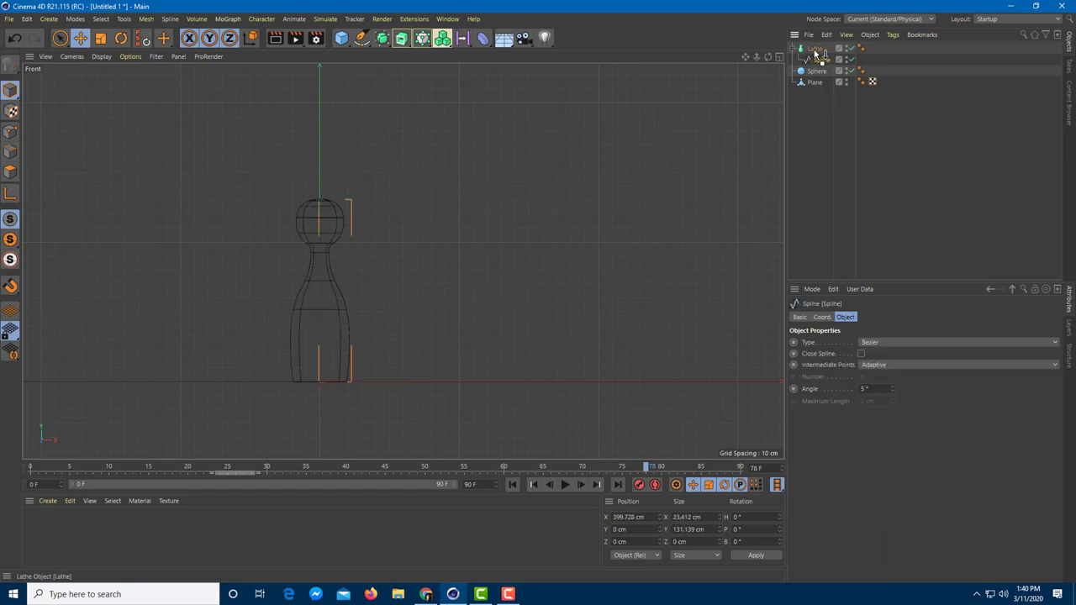
{"action": "middle_click", "coordinate": [565, 154]}
{"action": "left_click_drag", "start_coordinate": [363, 174], "coordinate": [364, 184], "text": "alt"}
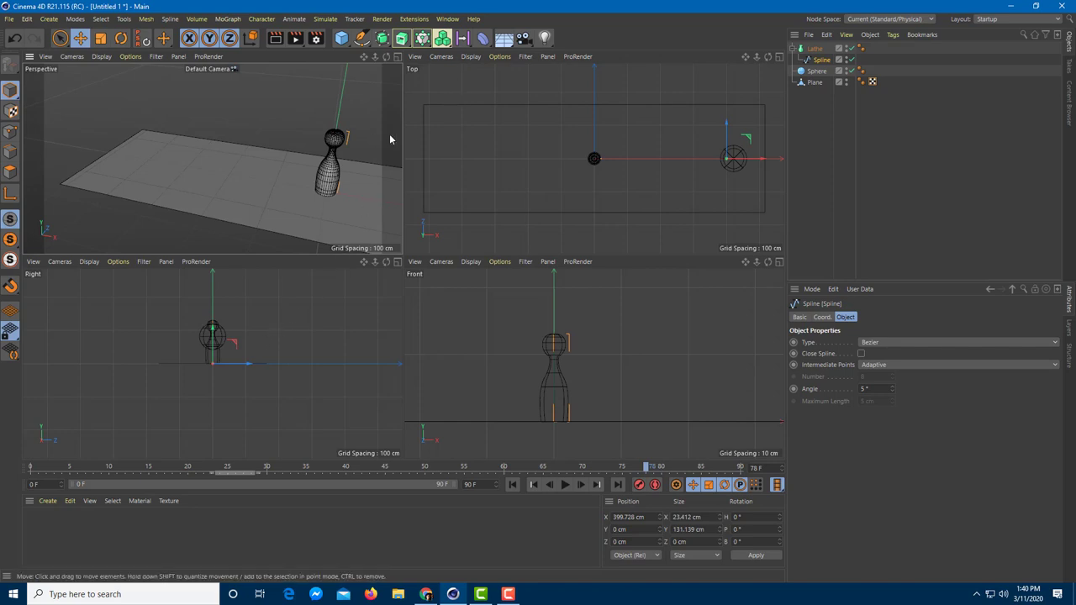
{"action": "scroll", "coordinate": [390, 140], "scroll_direction": "up", "scroll_amount": 5}
{"action": "left_click_drag", "start_coordinate": [344, 170], "coordinate": [330, 102], "text": "alt"}
{"action": "scroll", "coordinate": [245, 338], "scroll_direction": "up", "scroll_amount": 1}
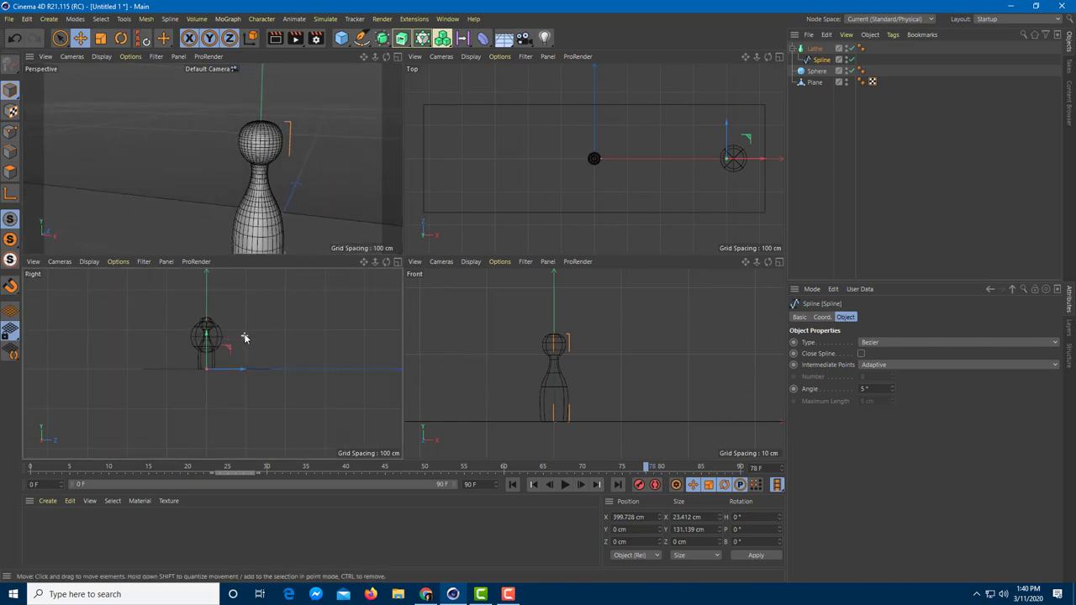
Step: Move the spline point between the pin's neck and body slightly inward along the X axis, to about -386.9 cm
{"action": "scroll", "coordinate": [245, 339], "scroll_direction": "up", "scroll_amount": 6}
{"action": "middle_click_drag", "start_coordinate": [247, 342], "coordinate": [358, 316], "text": "alt"}
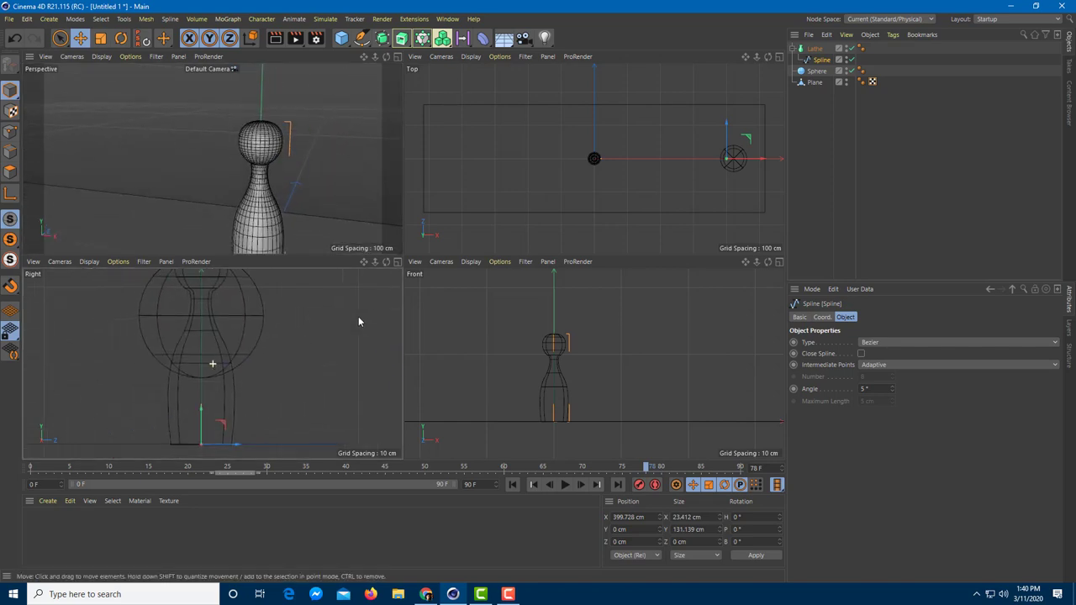
{"action": "left_click", "coordinate": [821, 81]}
{"action": "left_click", "coordinate": [820, 62]}
{"action": "scroll", "coordinate": [264, 339], "scroll_direction": "down", "scroll_amount": 3}
{"action": "scroll", "coordinate": [265, 366], "scroll_direction": "up", "scroll_amount": 3}
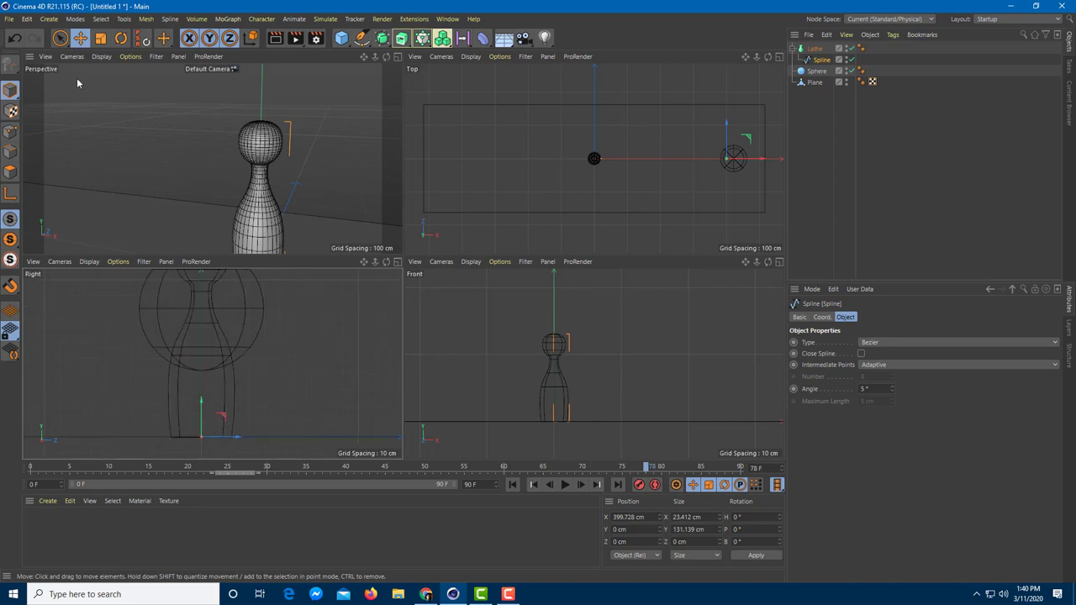
{"action": "left_click", "coordinate": [10, 132]}
{"action": "scroll", "coordinate": [193, 367], "scroll_direction": "up", "scroll_amount": 5}
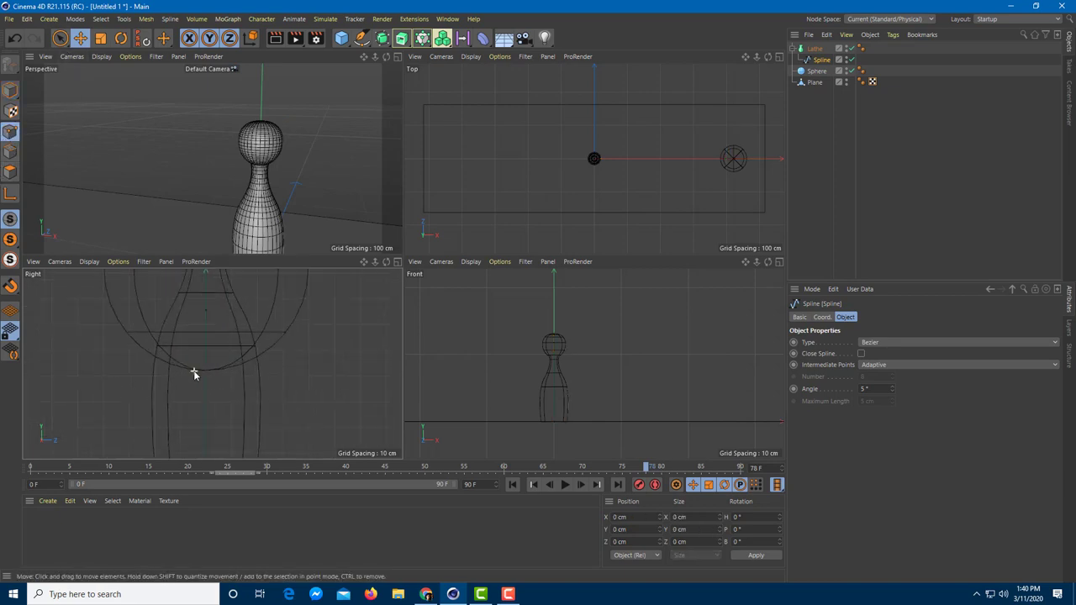
{"action": "left_click", "coordinate": [209, 297]}
{"action": "scroll", "coordinate": [306, 330], "scroll_direction": "down", "scroll_amount": 2}
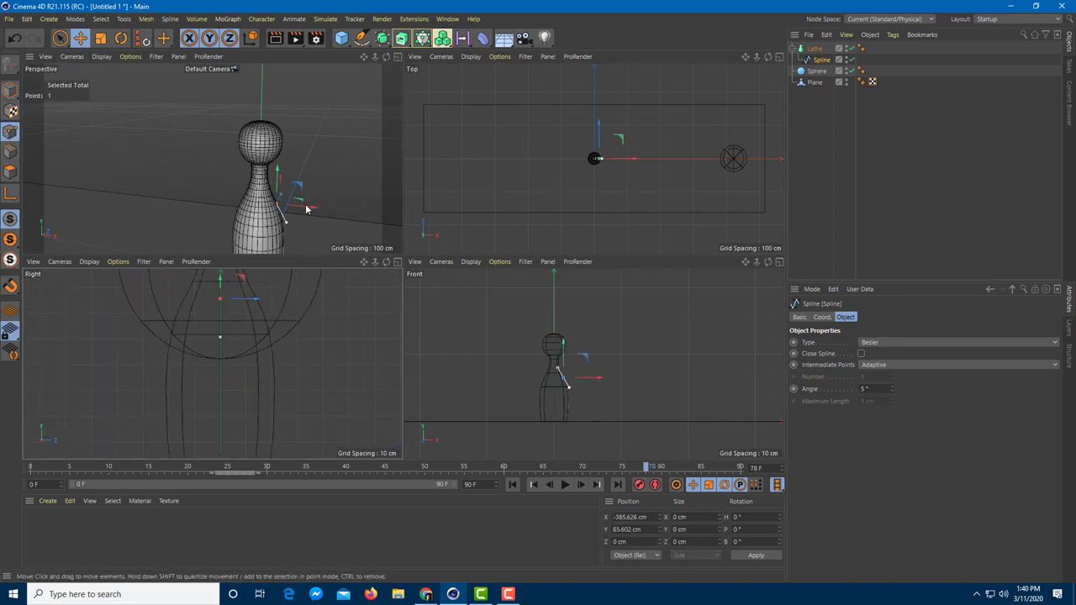
{"action": "left_click_drag", "start_coordinate": [307, 209], "coordinate": [304, 210]}
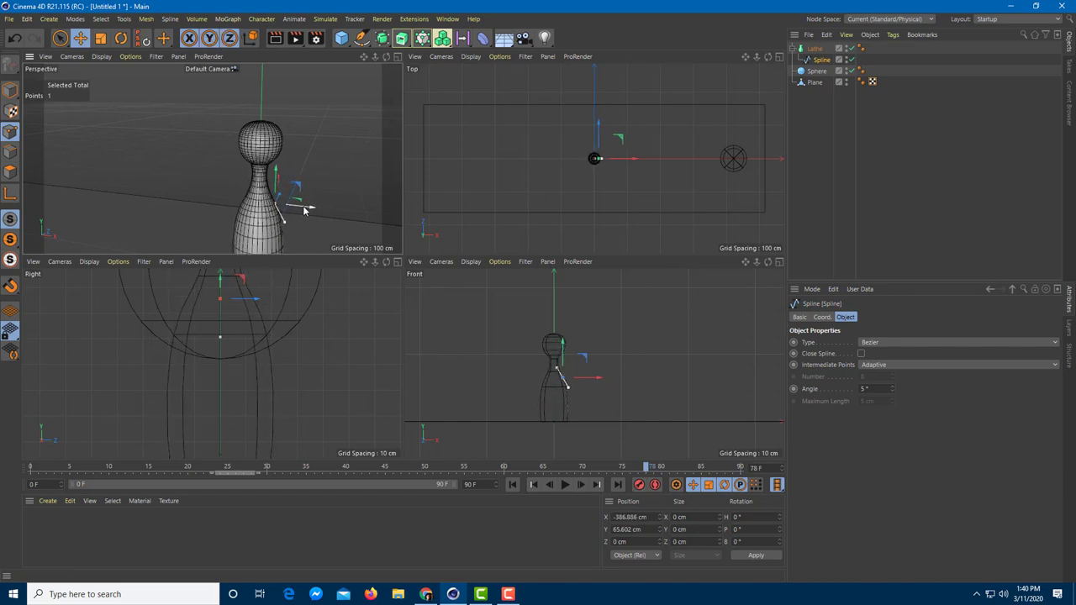
Step: Widen the pin's neck by moving the spline point below the head outward along the X axis, to about -389.4 cm
{"action": "scroll", "coordinate": [303, 205], "scroll_direction": "up", "scroll_amount": 8}
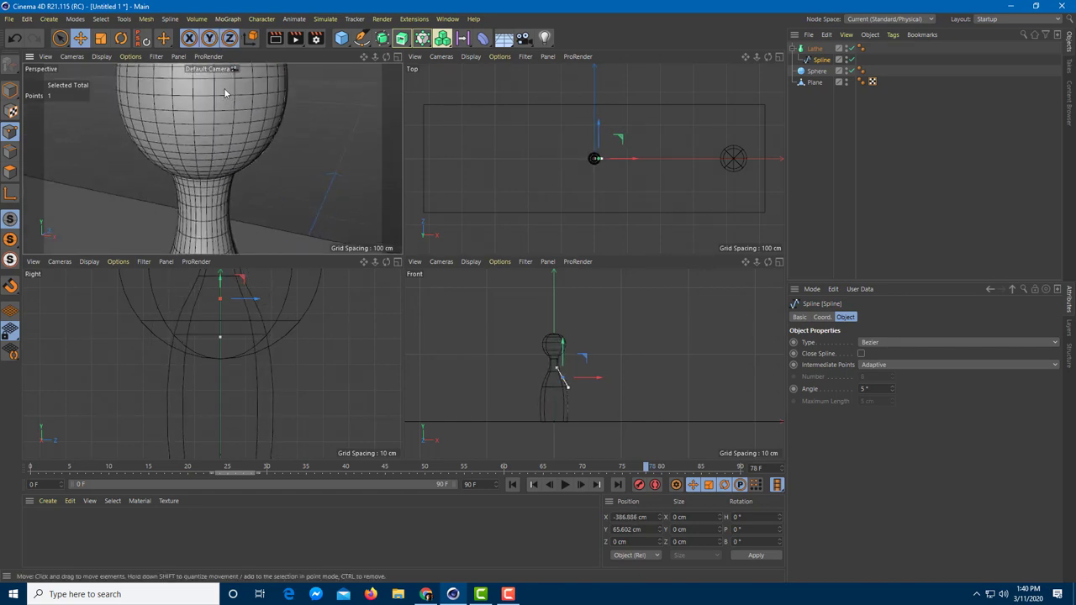
{"action": "mouse_move", "coordinate": [225, 94]}
{"action": "left_mouse_down", "text": "alt"}
{"action": "mouse_move", "coordinate": [165, 77]}
{"action": "mouse_move", "coordinate": [213, 105]}
{"action": "left_mouse_up", "text": "alt"}
{"action": "left_click", "coordinate": [298, 362]}
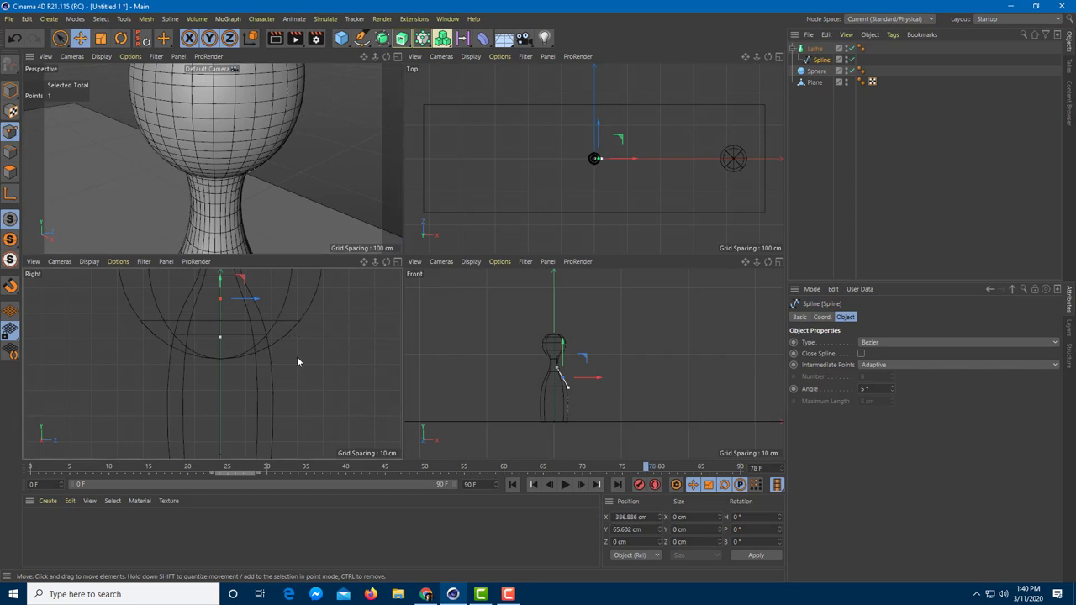
{"action": "scroll", "coordinate": [301, 387], "scroll_direction": "down", "scroll_amount": 3}
{"action": "left_click", "coordinate": [242, 326]}
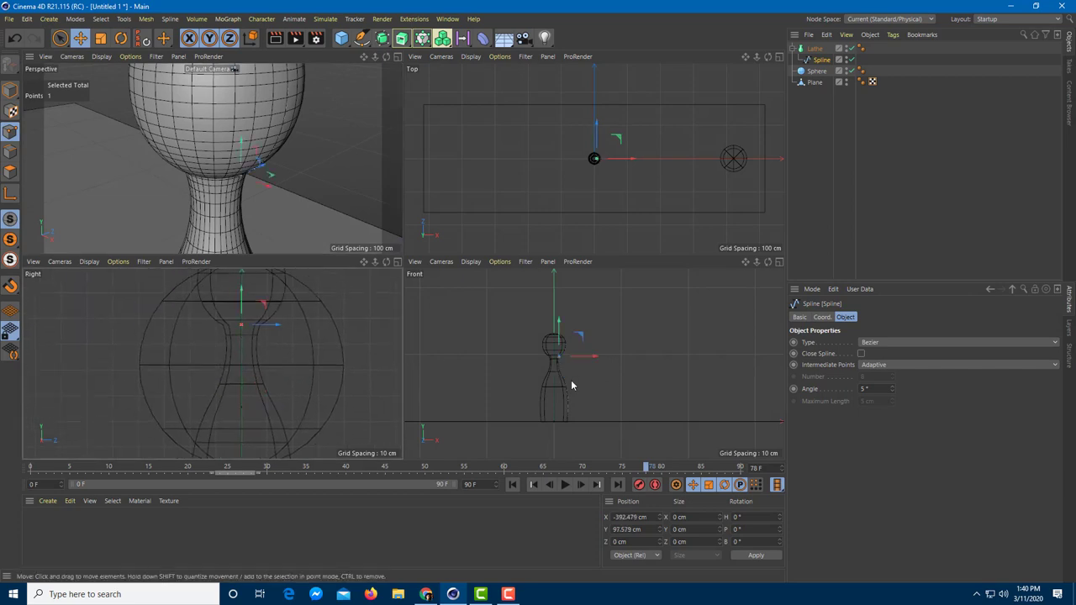
{"action": "scroll", "coordinate": [556, 350], "scroll_direction": "up", "scroll_amount": 5}
{"action": "left_click_drag", "start_coordinate": [534, 334], "coordinate": [549, 338]}
{"action": "scroll", "coordinate": [551, 340], "scroll_direction": "down", "scroll_amount": 4}
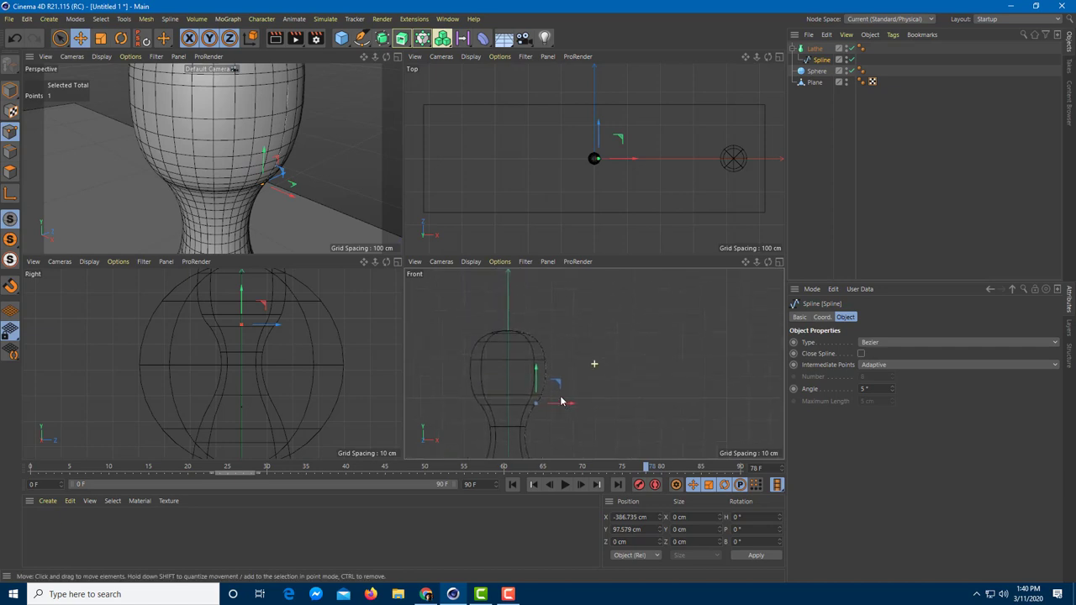
{"action": "scroll", "coordinate": [551, 353], "scroll_direction": "up", "scroll_amount": 5}
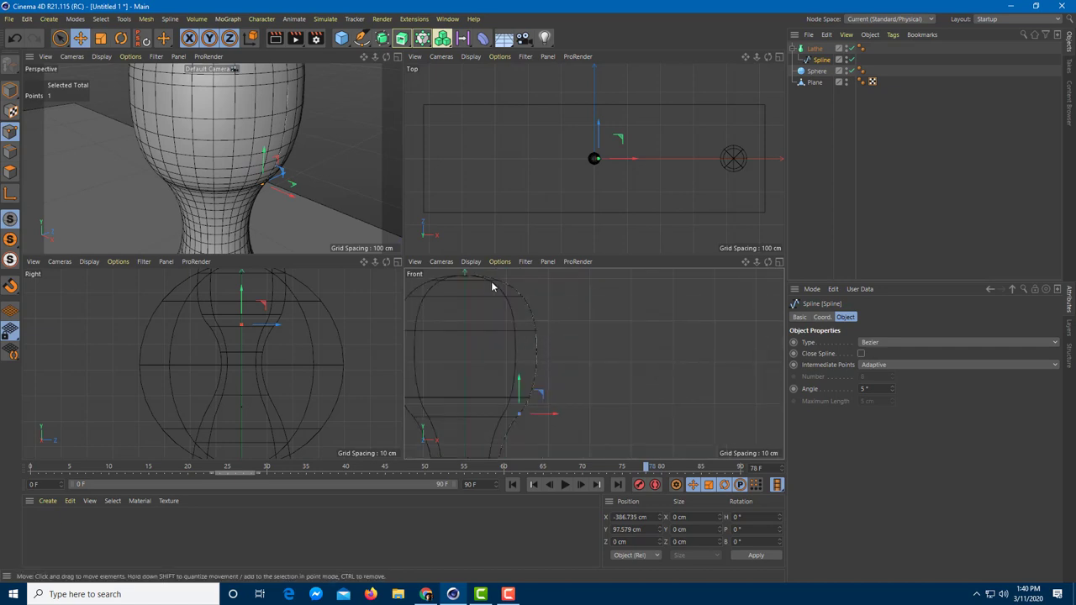
{"action": "left_click_drag", "start_coordinate": [547, 414], "coordinate": [536, 414]}
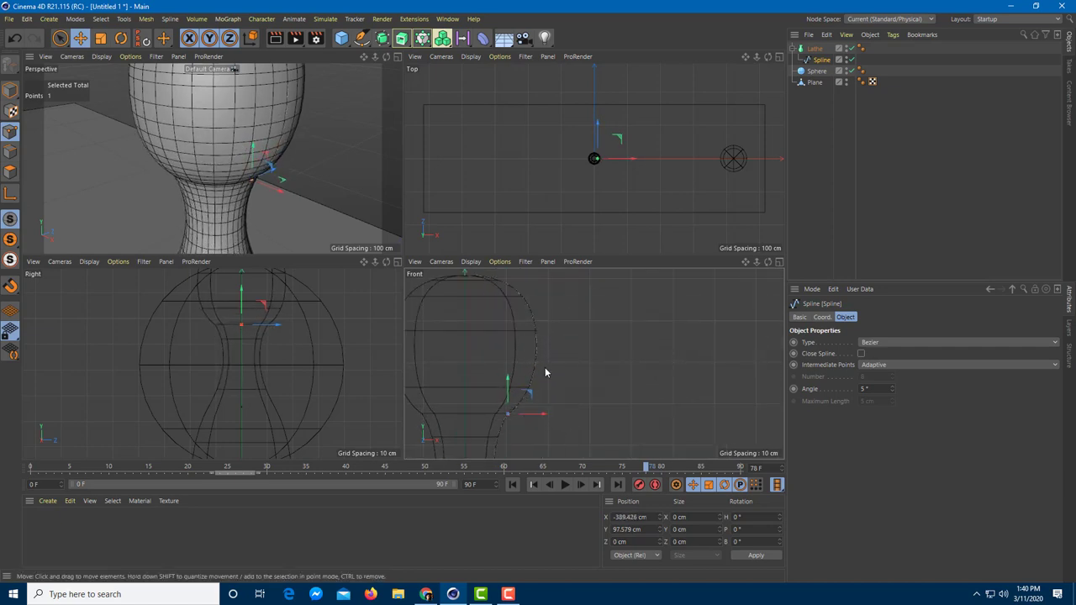
Step: Narrow the pin's head by moving its widest spline point inward along the X axis, to about -387.3 cm
{"action": "left_click", "coordinate": [538, 352]}
{"action": "left_click", "coordinate": [462, 276]}
{"action": "mouse_move", "coordinate": [494, 280]}
{"action": "left_mouse_down"}
{"action": "mouse_move", "coordinate": [531, 283]}
{"action": "mouse_move", "coordinate": [494, 280]}
{"action": "left_mouse_up"}
{"action": "left_click", "coordinate": [537, 332]}
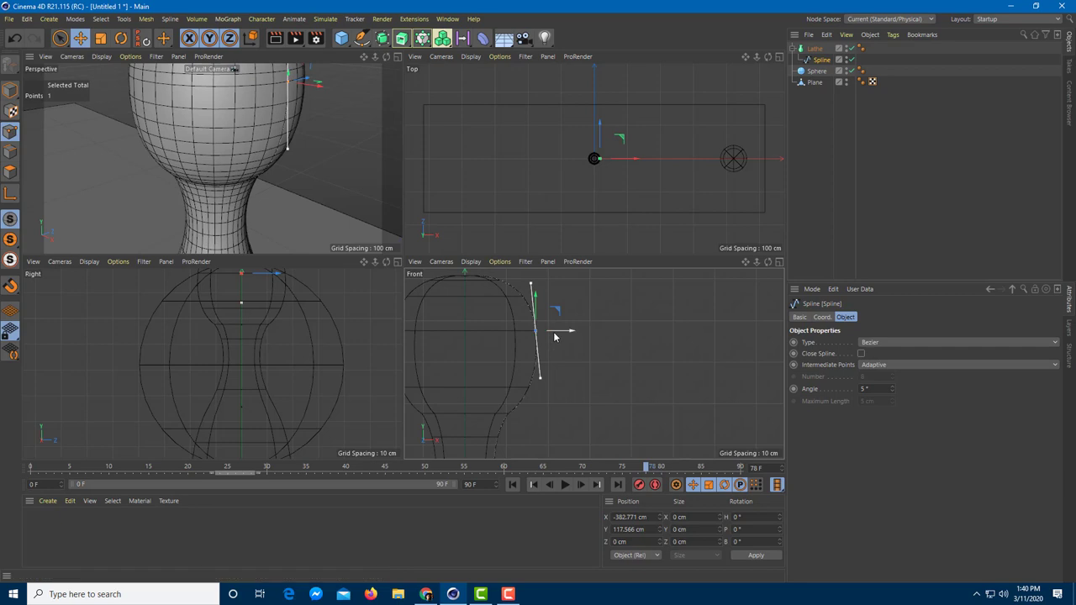
{"action": "left_click_drag", "start_coordinate": [559, 333], "coordinate": [540, 333]}
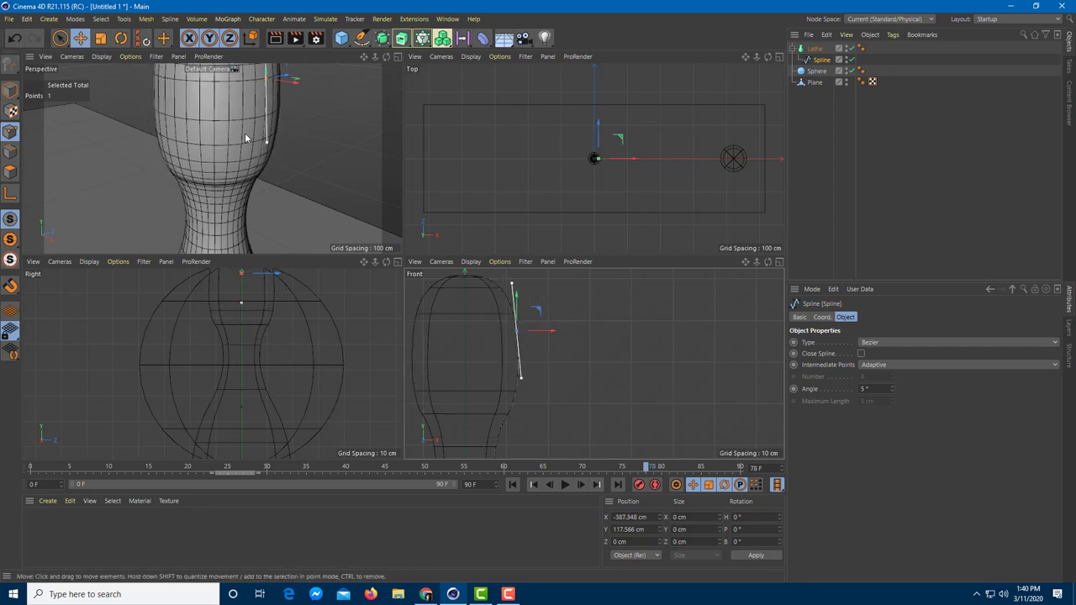
{"action": "scroll", "coordinate": [271, 155], "scroll_direction": "down", "scroll_amount": 5}
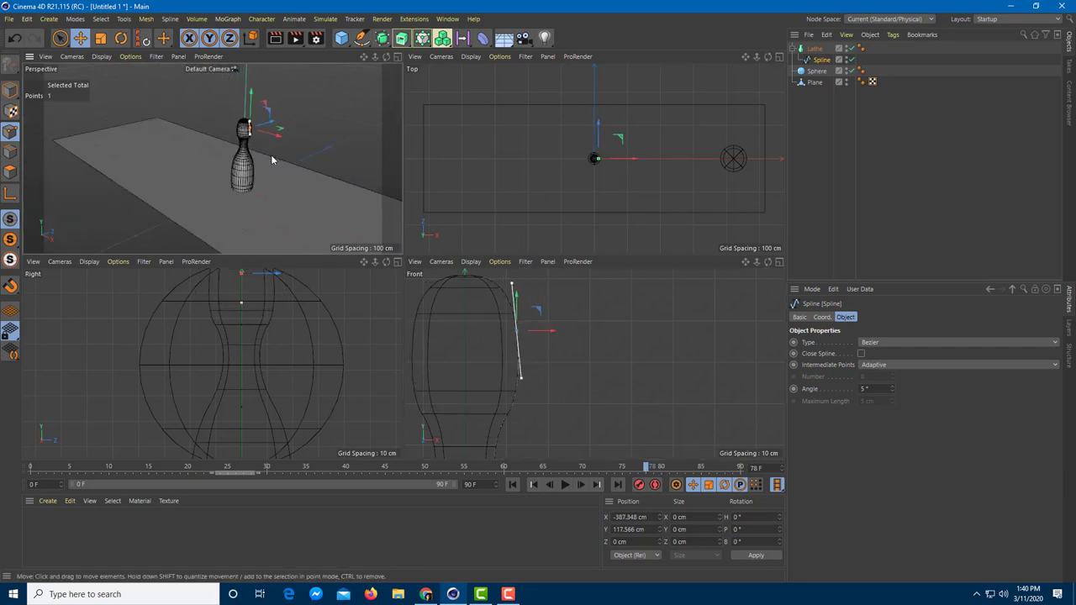
Step: Convert the Lathe into a polygon object with Current State to Object and delete the original generator with its spline
{"action": "left_click", "coordinate": [828, 139]}
{"action": "left_click", "coordinate": [816, 50]}
{"action": "right_click", "coordinate": [820, 53]}
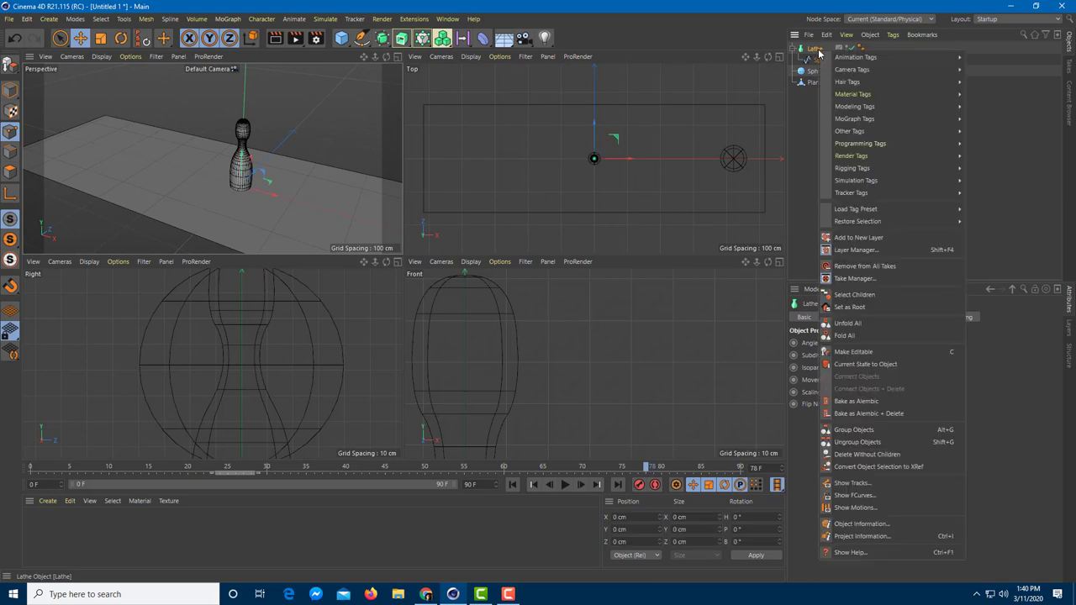
{"action": "left_click", "coordinate": [876, 365]}
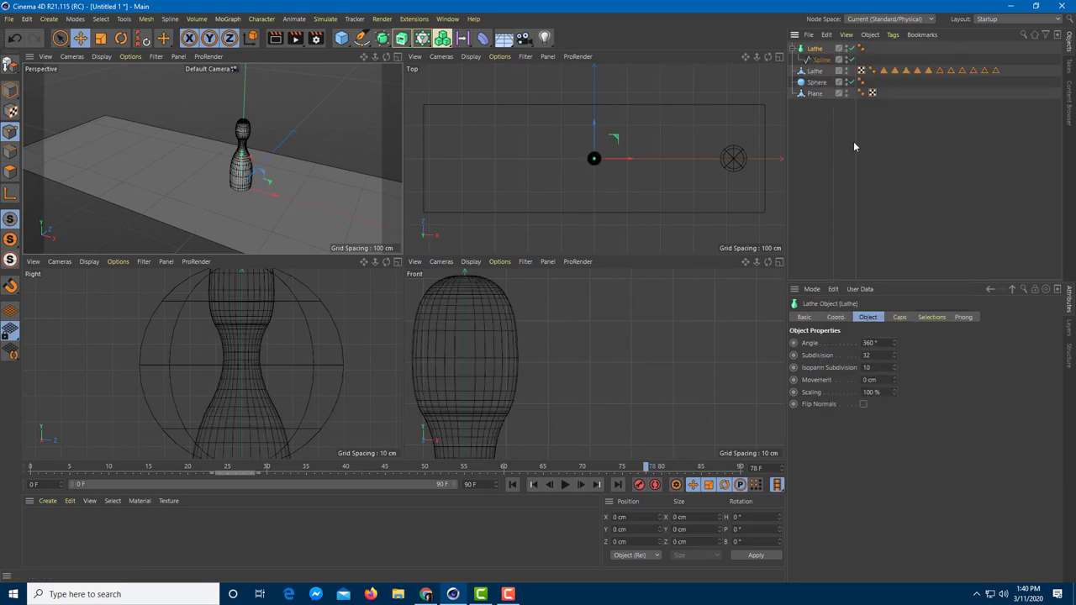
{"action": "key", "text": "Delete"}
{"action": "left_click", "coordinate": [814, 49]}
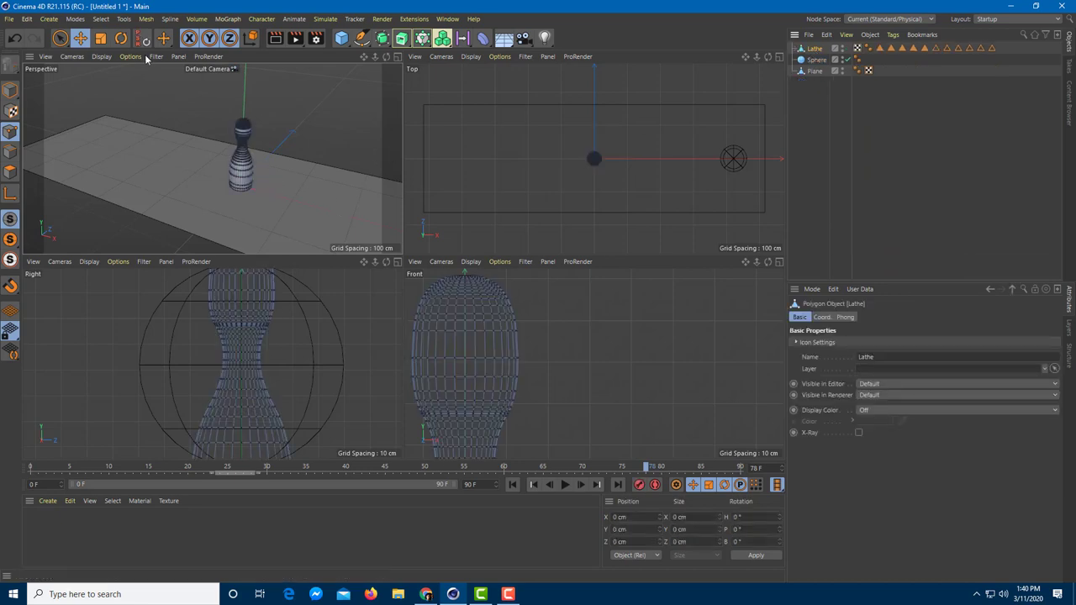
Step: Raise the polygon pin slightly along the Y axis to seat its base on the lane plane
{"action": "middle_click", "coordinate": [284, 173]}
{"action": "left_click", "coordinate": [83, 40]}
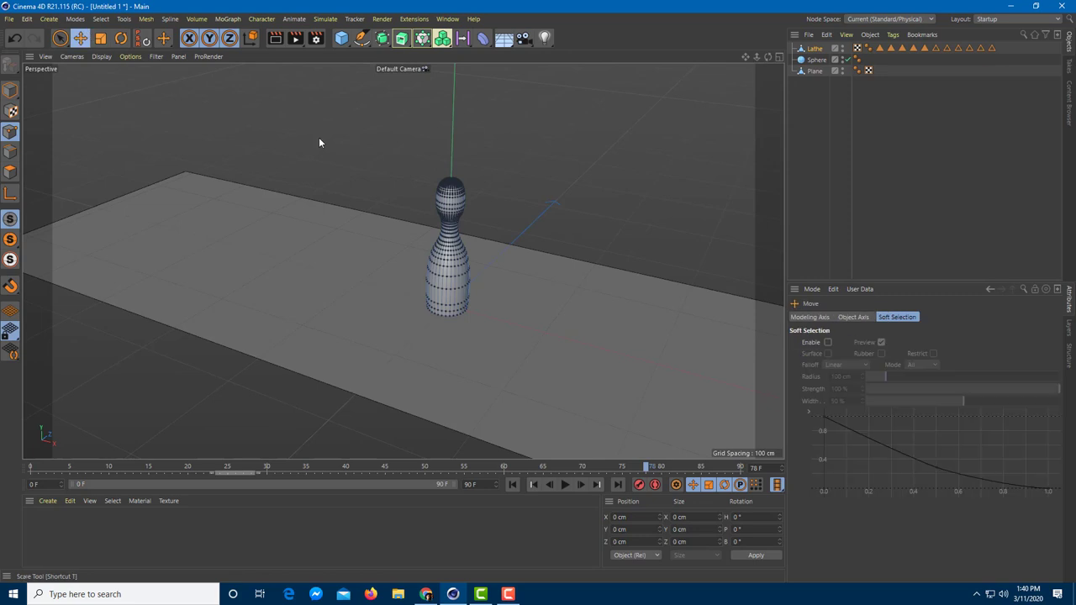
{"action": "left_click", "coordinate": [816, 50]}
{"action": "left_click", "coordinate": [10, 90]}
{"action": "left_click_drag", "start_coordinate": [686, 250], "coordinate": [623, 228], "text": "alt"}
{"action": "scroll", "coordinate": [448, 271], "scroll_direction": "up", "scroll_amount": 6}
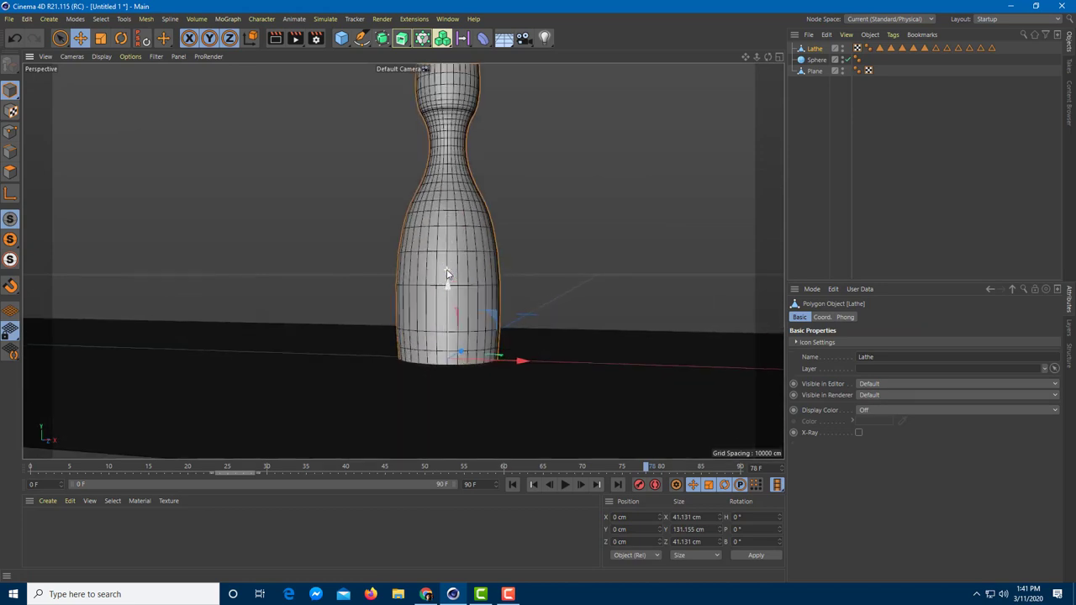
{"action": "left_click_drag", "start_coordinate": [448, 286], "coordinate": [447, 279]}
Step: Place the pin near the plane's negative X end and copy it along the Z axis into a row of four
{"action": "left_click_drag", "start_coordinate": [514, 320], "coordinate": [538, 361], "text": "alt"}
{"action": "scroll", "coordinate": [533, 353], "scroll_direction": "down", "scroll_amount": 5}
{"action": "left_click_drag", "start_coordinate": [463, 320], "coordinate": [524, 333]}
{"action": "left_click", "coordinate": [961, 123]}
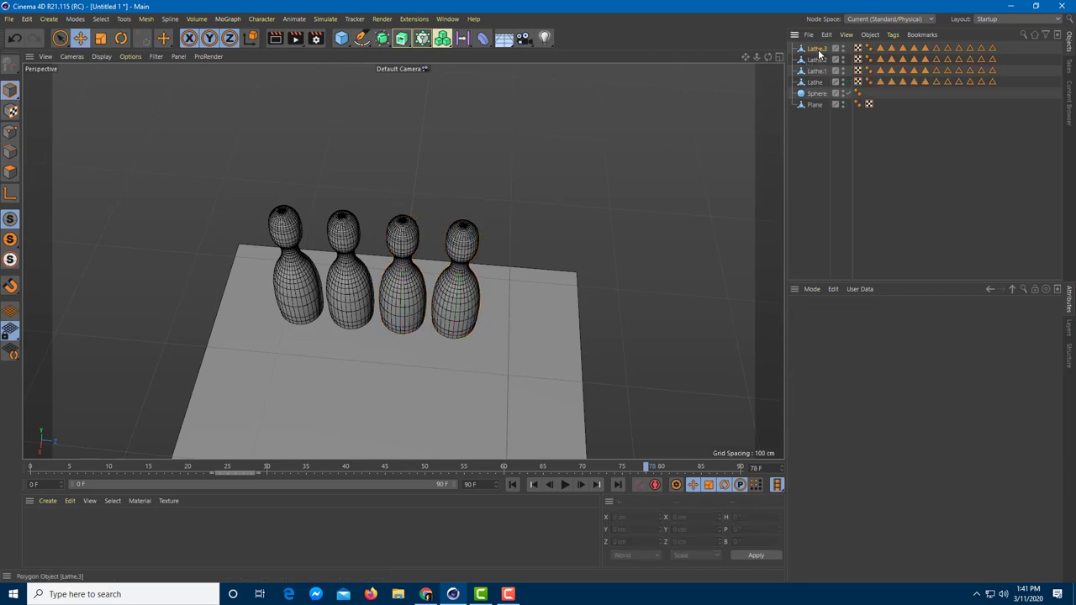
Step: Copy three of the pins along the X axis as a second row and shift them along Z between the first row's pins
{"action": "left_click", "coordinate": [818, 49]}
{"action": "left_click", "coordinate": [816, 71], "text": "shift"}
{"action": "left_click_drag", "start_coordinate": [397, 358], "coordinate": [396, 403], "text": "ctrl"}
{"action": "left_click_drag", "start_coordinate": [469, 361], "coordinate": [439, 353]}
{"action": "left_click", "coordinate": [816, 230]}
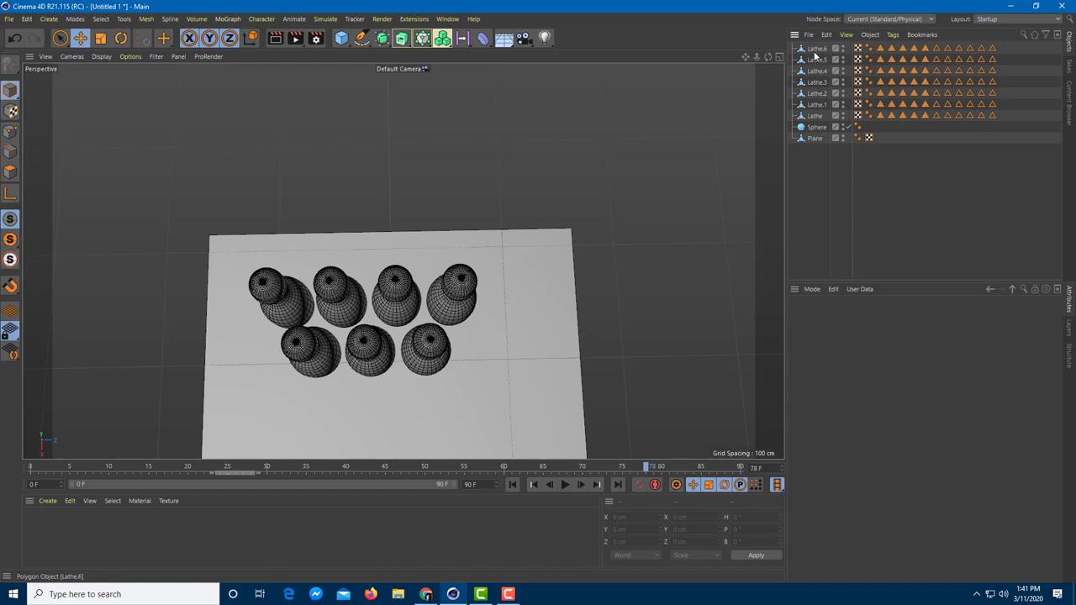
Step: Copy a triangle of three pins, two from the back row and one from the second, forward along the X axis
{"action": "left_click", "coordinate": [817, 48]}
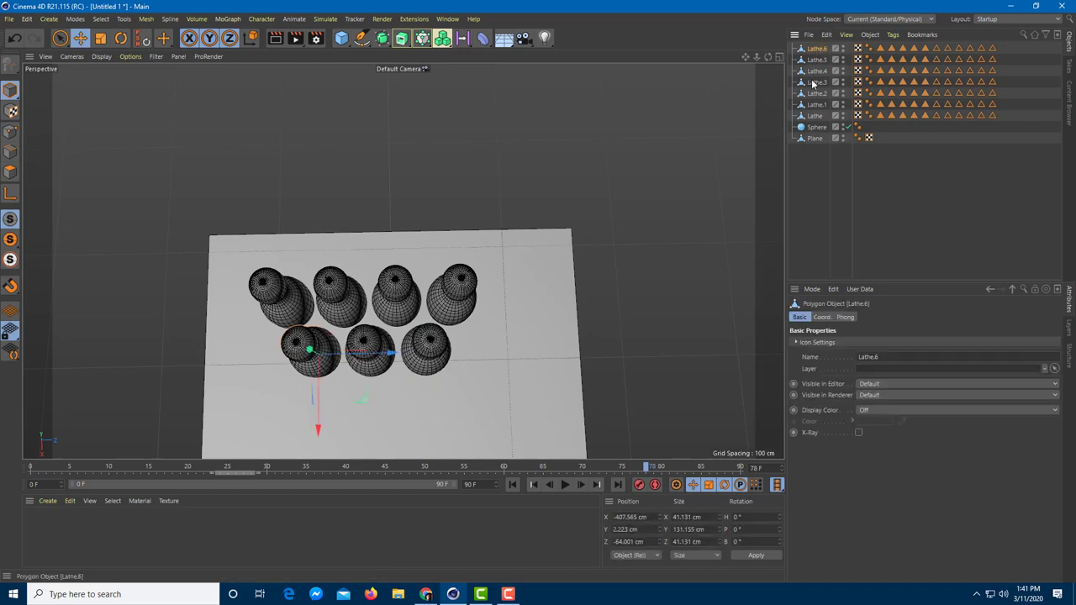
{"action": "left_click", "coordinate": [387, 295]}
{"action": "left_click", "coordinate": [441, 265]}
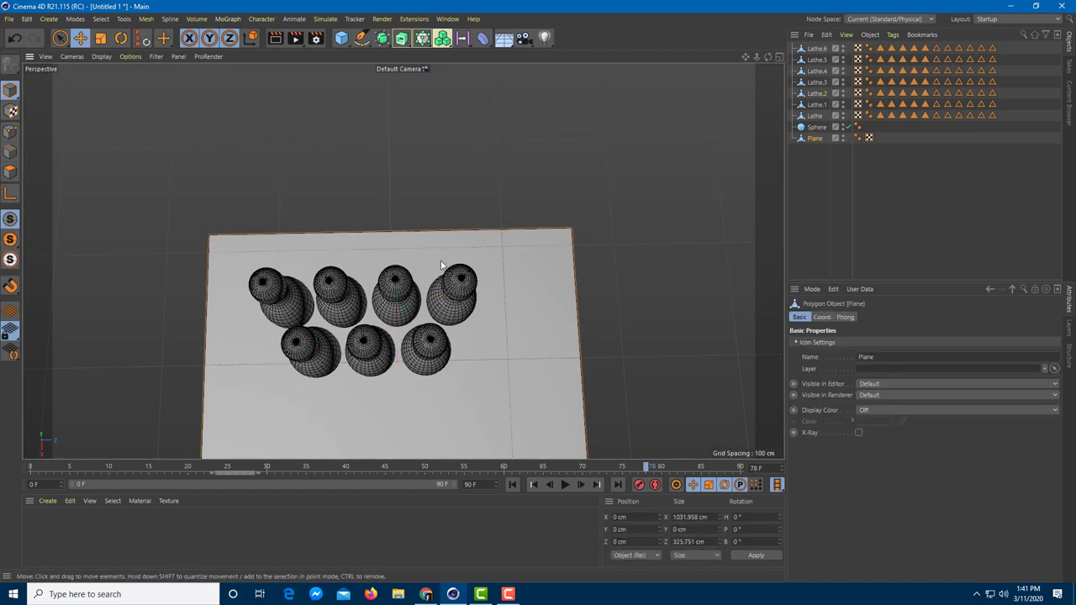
{"action": "left_click_drag", "start_coordinate": [441, 265], "coordinate": [478, 190], "text": "alt"}
{"action": "left_click", "coordinate": [414, 326]}
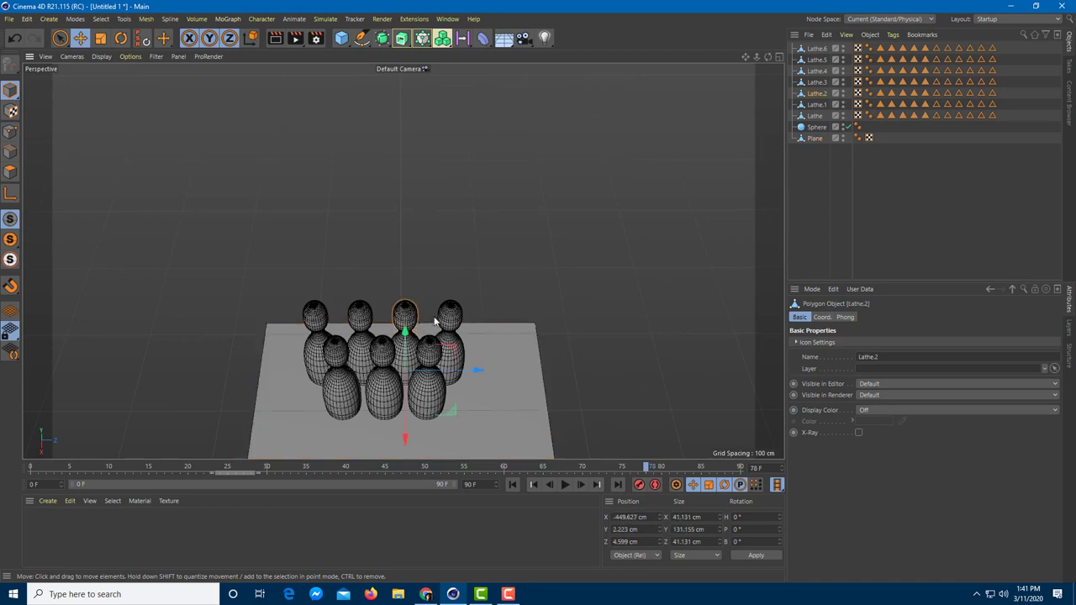
{"action": "left_click", "coordinate": [446, 327], "text": "shift"}
{"action": "left_click", "coordinate": [438, 396], "text": "shift"}
{"action": "left_click_drag", "start_coordinate": [503, 349], "coordinate": [515, 257], "text": "alt"}
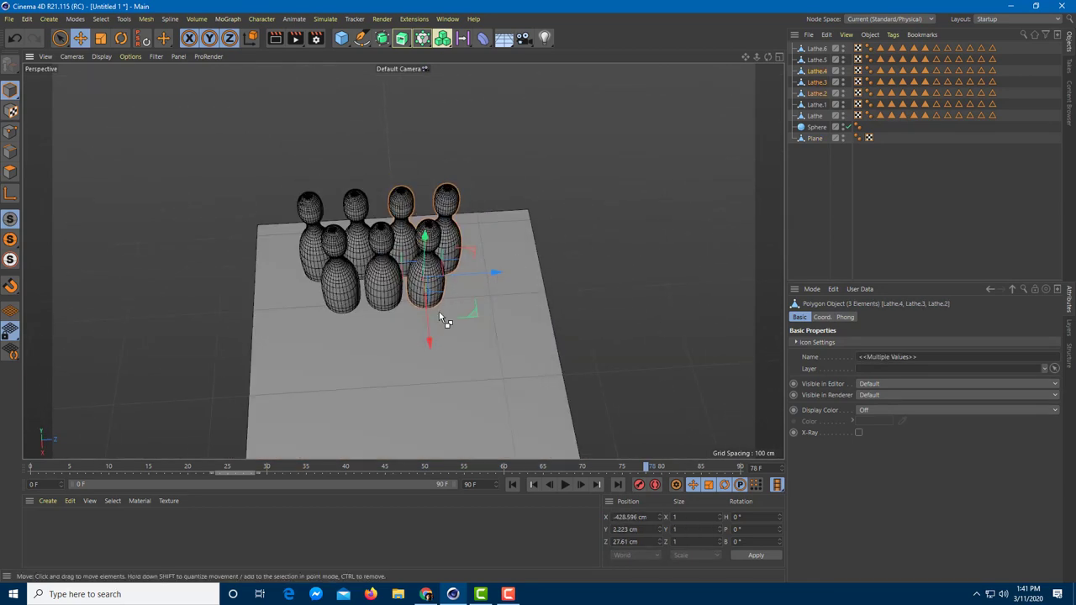
{"action": "left_click_drag", "start_coordinate": [438, 318], "coordinate": [442, 405], "text": "ctrl"}
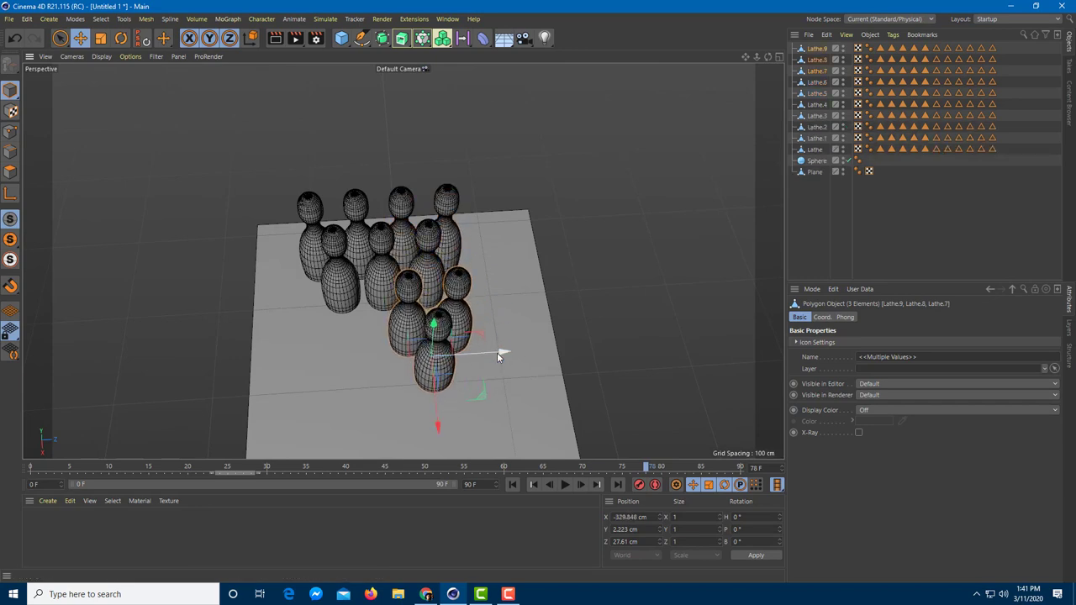
Step: Shift the three copied pins along Z to centre them and slightly back along X to complete the triangular rack
{"action": "left_click_drag", "start_coordinate": [499, 354], "coordinate": [457, 398]}
{"action": "scroll", "coordinate": [462, 361], "scroll_direction": "up", "scroll_amount": 3}
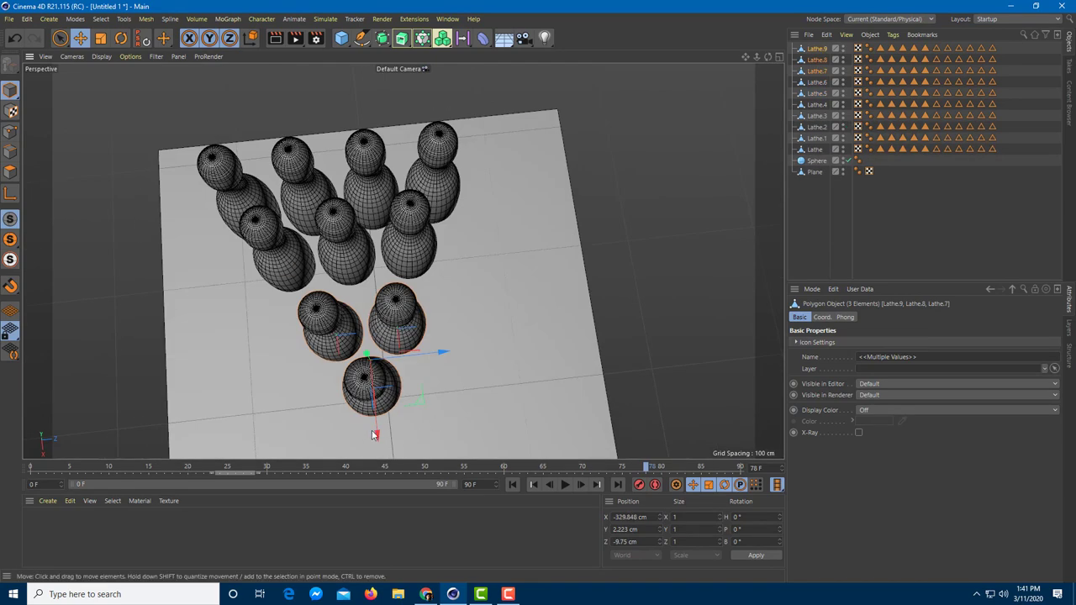
{"action": "left_click_drag", "start_coordinate": [374, 435], "coordinate": [372, 424]}
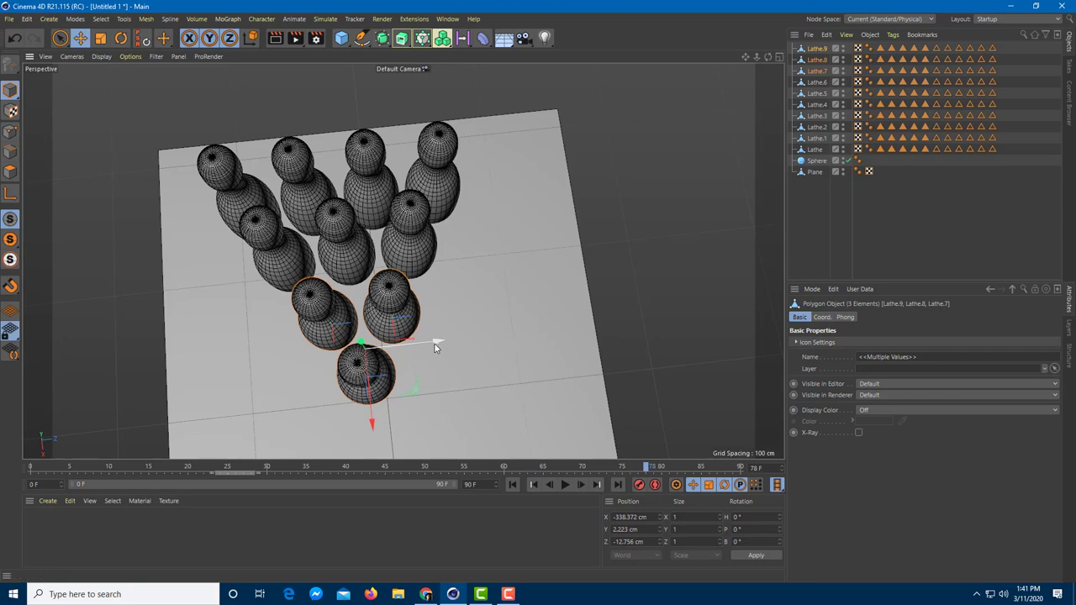
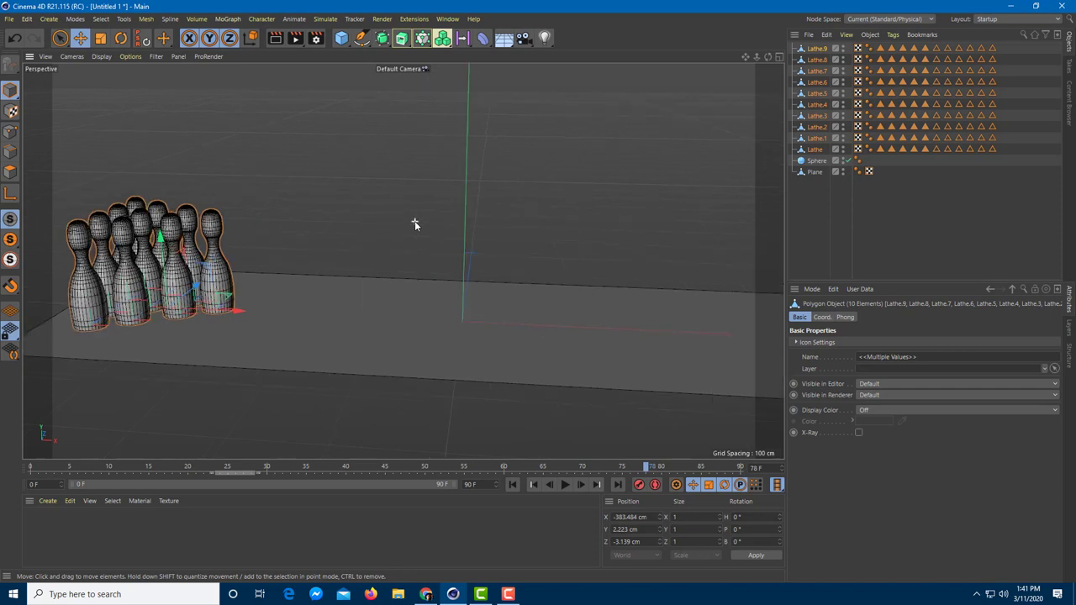
Step: Add a Collider Body simulation tag to the lane plane
{"action": "left_click", "coordinate": [493, 199]}
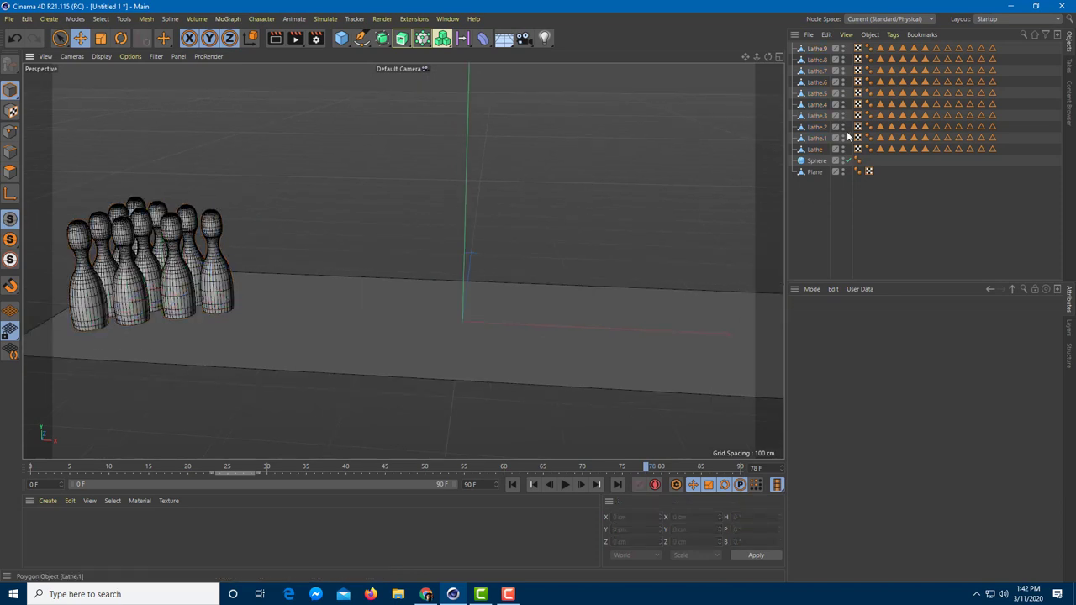
{"action": "left_click", "coordinate": [475, 373]}
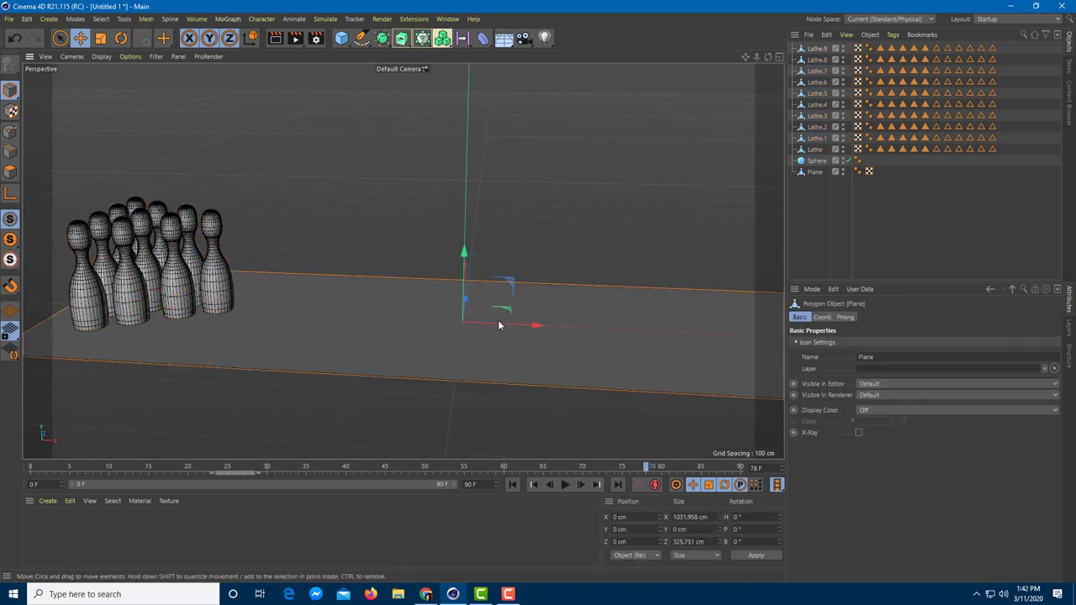
{"action": "right_click", "coordinate": [808, 175]}
{"action": "mouse_move", "coordinate": [841, 167]}
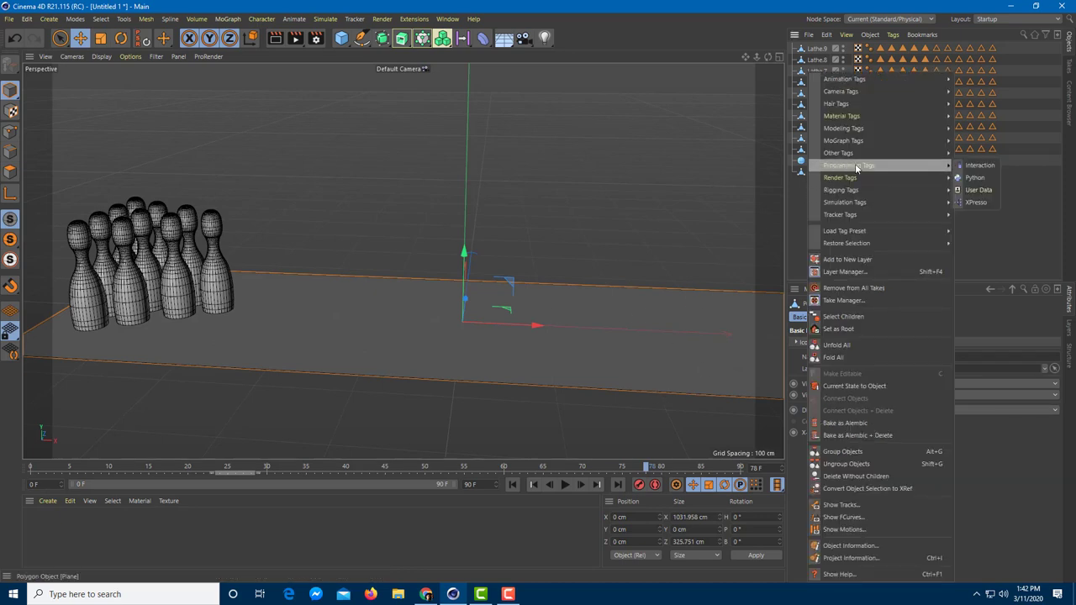
{"action": "mouse_move", "coordinate": [883, 202]}
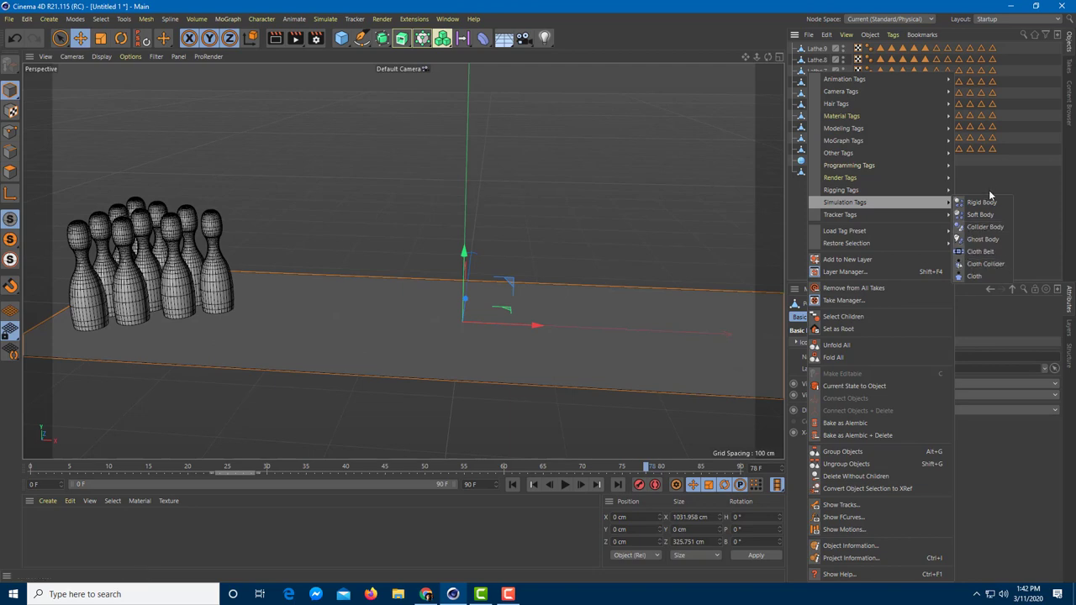
{"action": "left_click", "coordinate": [994, 228]}
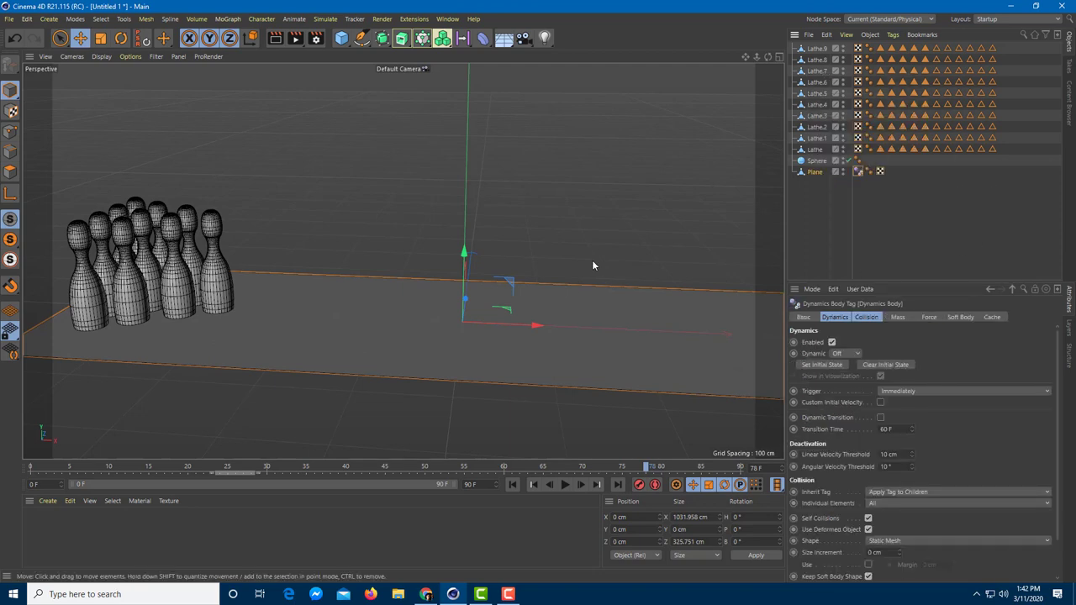
Step: Add Rigid Body simulation tags to the three front pins, Lathe.9, Lathe.8 and Lathe.7
{"action": "right_click", "coordinate": [816, 52]}
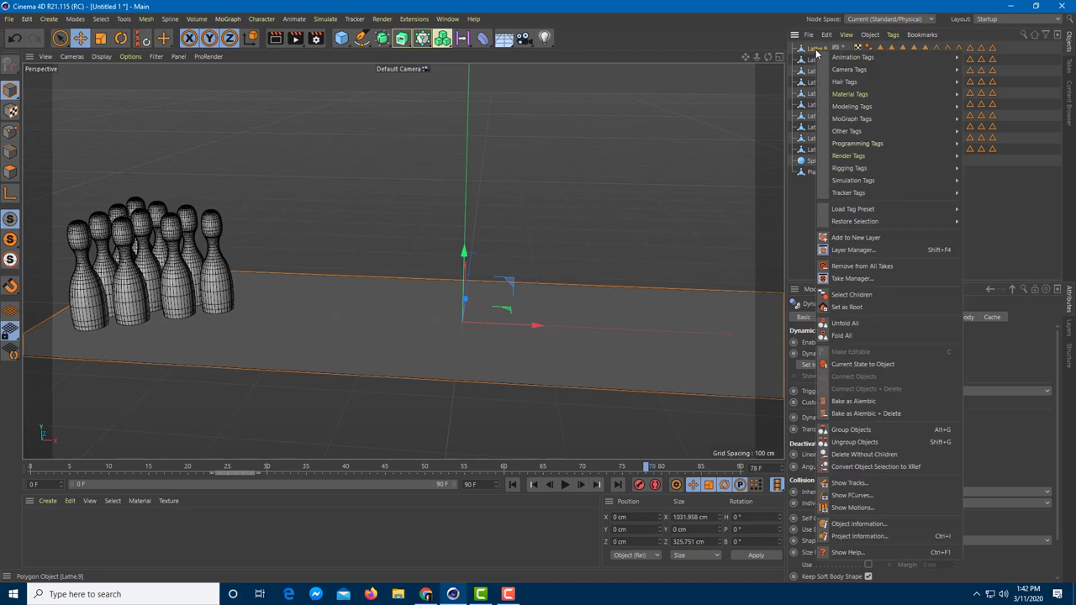
{"action": "mouse_move", "coordinate": [893, 168]}
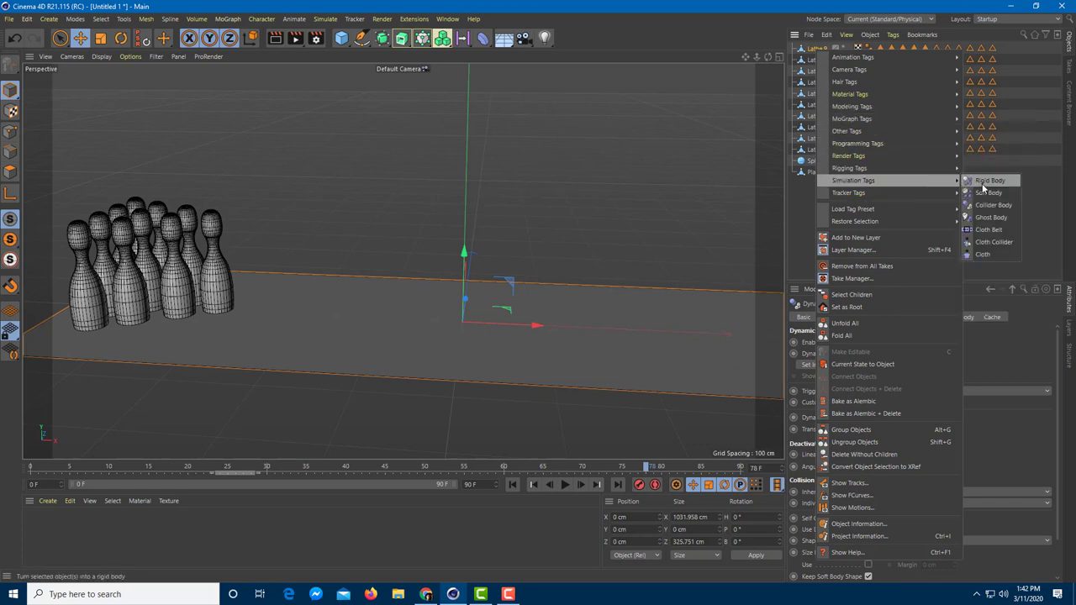
{"action": "left_click", "coordinate": [979, 181]}
{"action": "right_click", "coordinate": [817, 61]}
{"action": "mouse_move", "coordinate": [916, 190]}
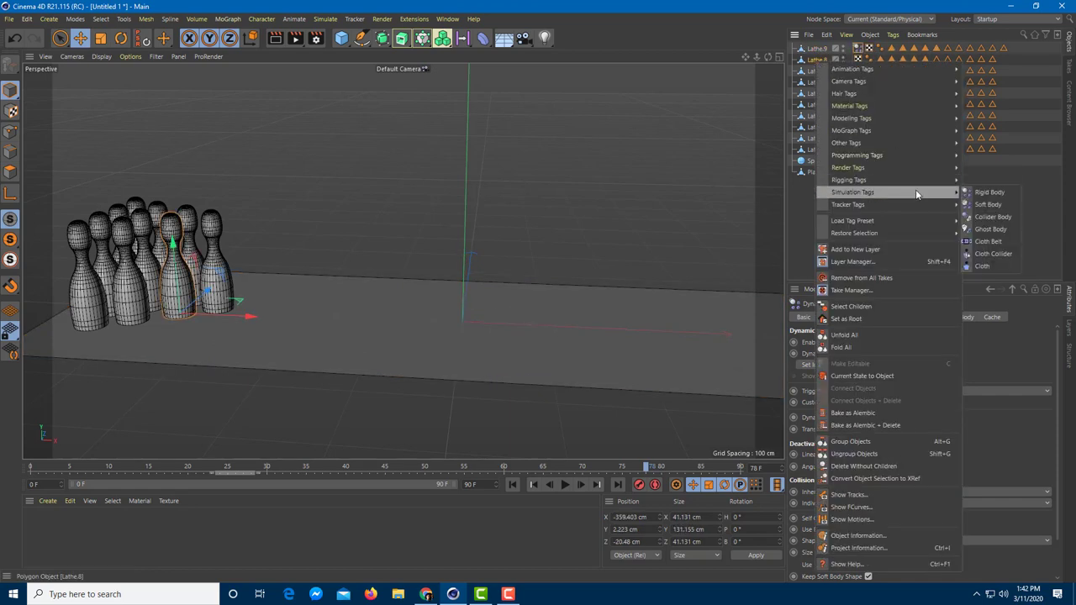
{"action": "left_click", "coordinate": [981, 197]}
{"action": "right_click", "coordinate": [810, 62]}
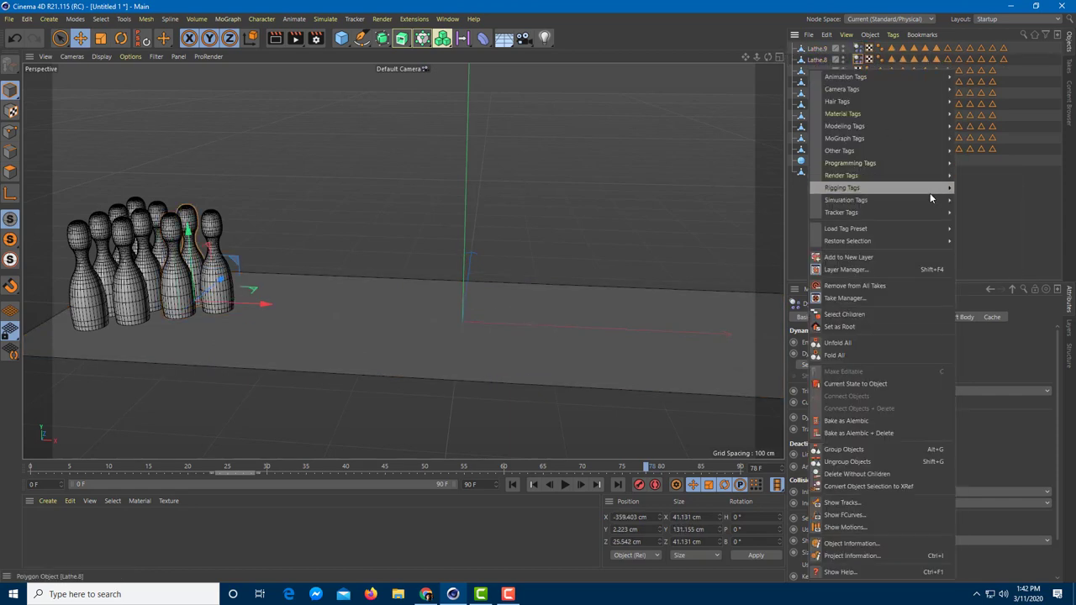
{"action": "mouse_move", "coordinate": [921, 200]}
{"action": "left_click", "coordinate": [979, 200]}
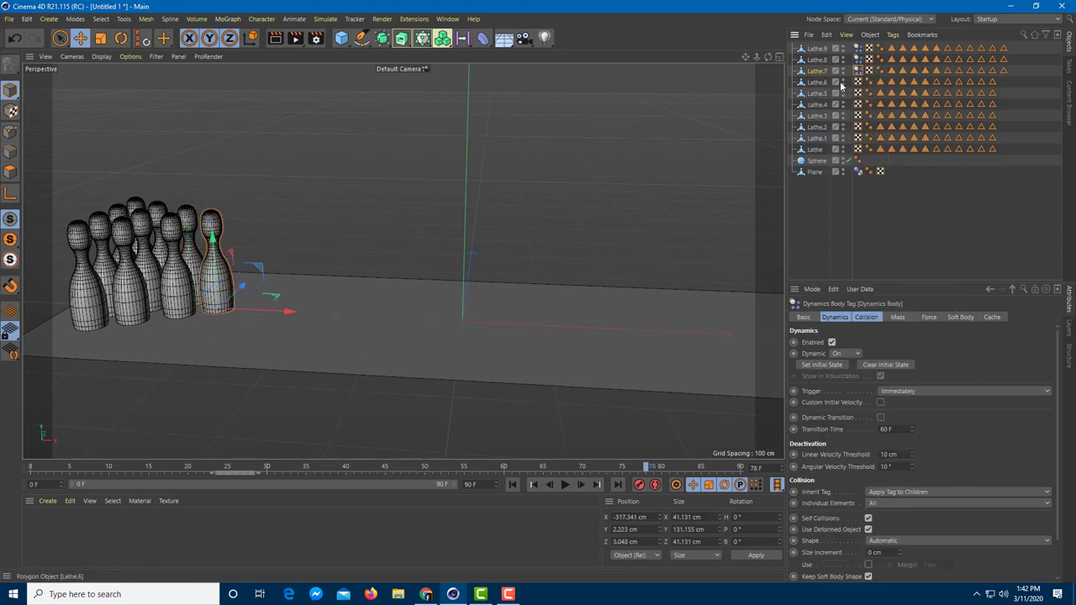
Step: Add Rigid Body simulation tags to the three second-row pins, Lathe.6, Lathe.5 and Lathe.4
{"action": "right_click", "coordinate": [823, 84]}
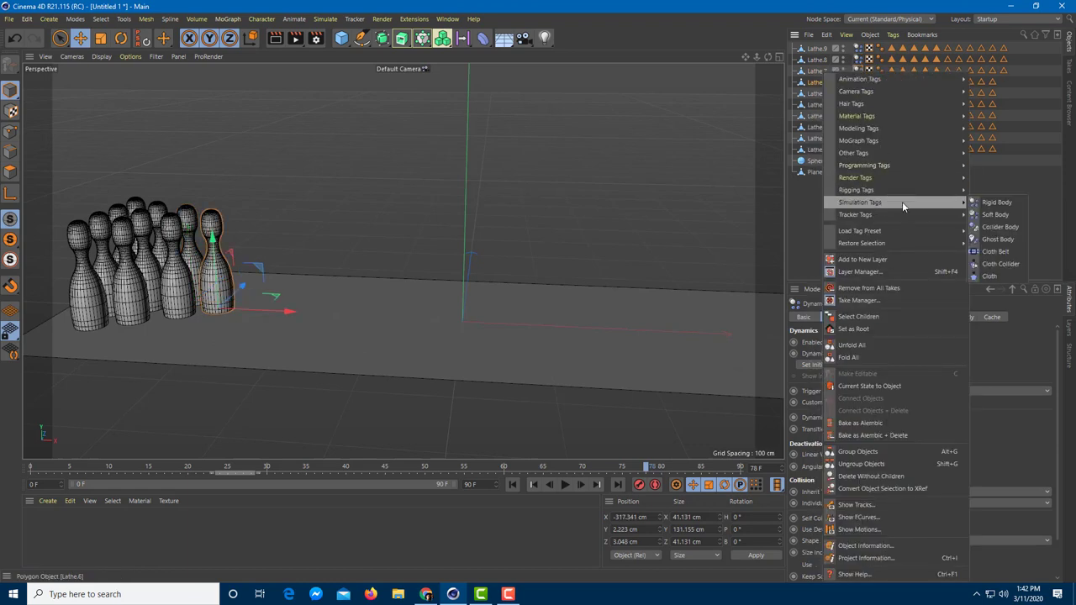
{"action": "left_click", "coordinate": [991, 203]}
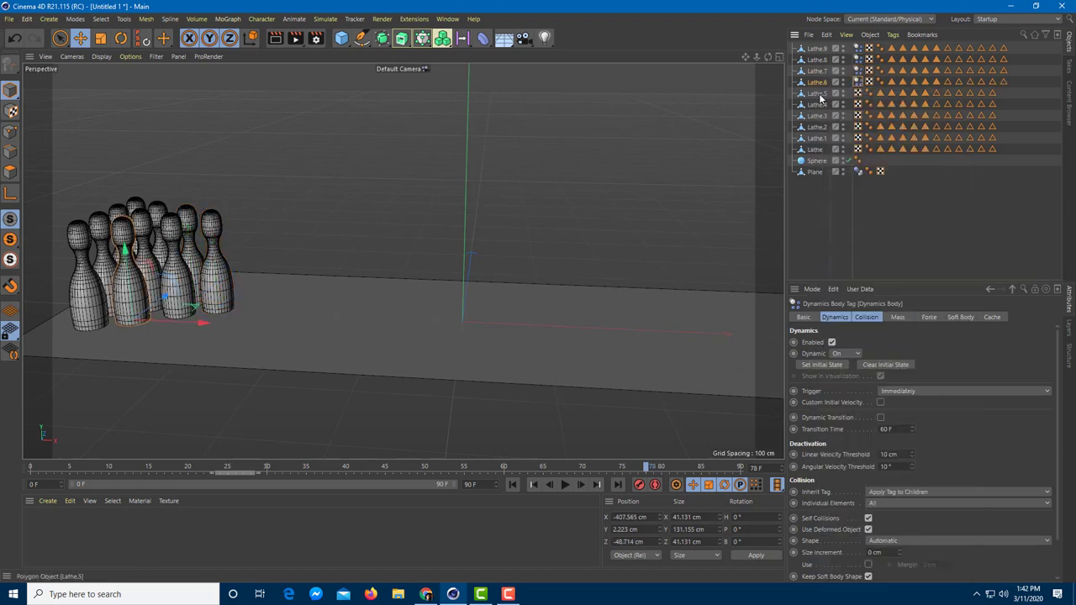
{"action": "right_click", "coordinate": [819, 93]}
{"action": "mouse_move", "coordinate": [923, 201]}
{"action": "left_click", "coordinate": [979, 202]}
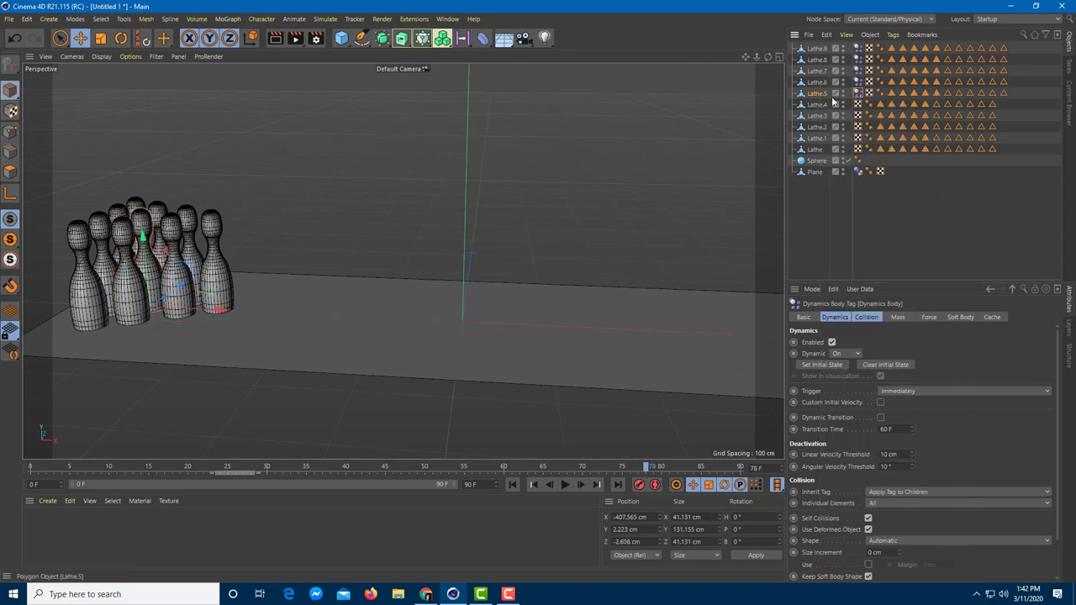
{"action": "right_click", "coordinate": [832, 103]}
{"action": "left_click", "coordinate": [988, 202]}
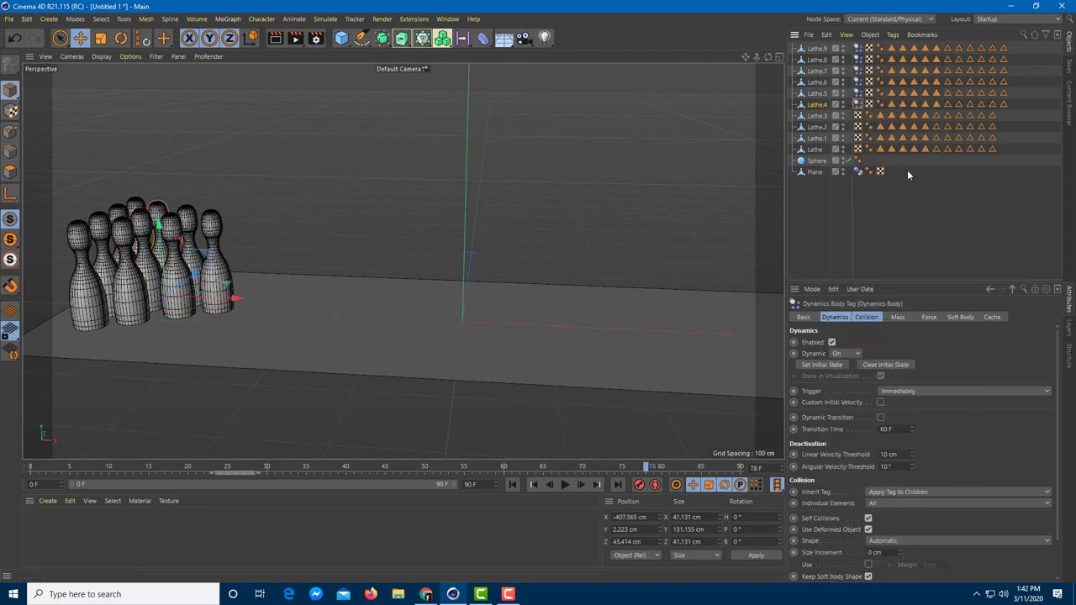
Step: Add Rigid Body simulation tags to the four back-row pins, Lathe.3, Lathe.2, Lathe.1 and Lathe
{"action": "right_click", "coordinate": [819, 115]}
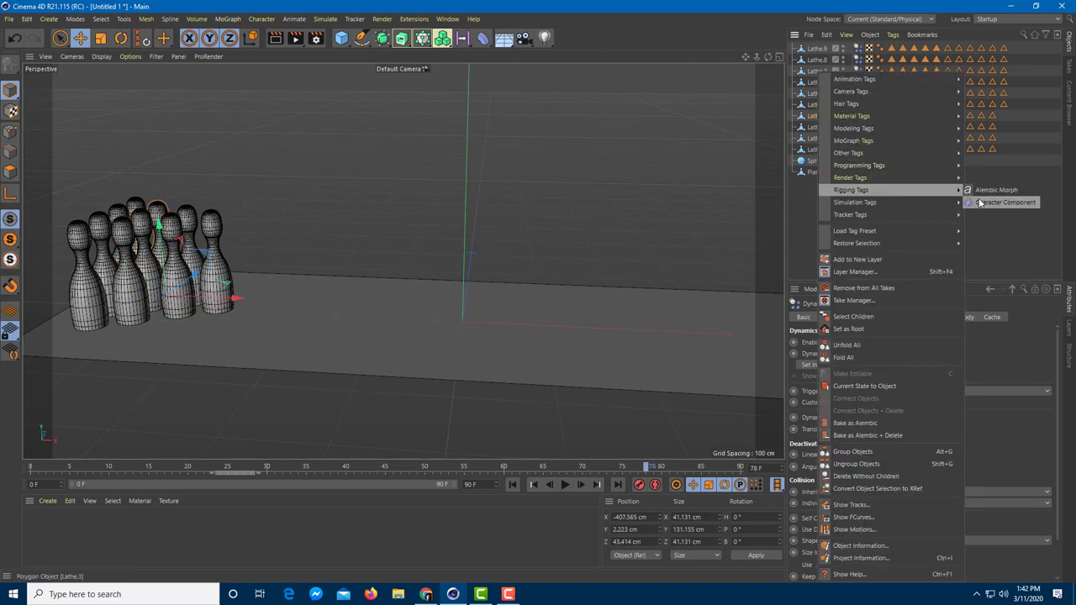
{"action": "left_click", "coordinate": [969, 203]}
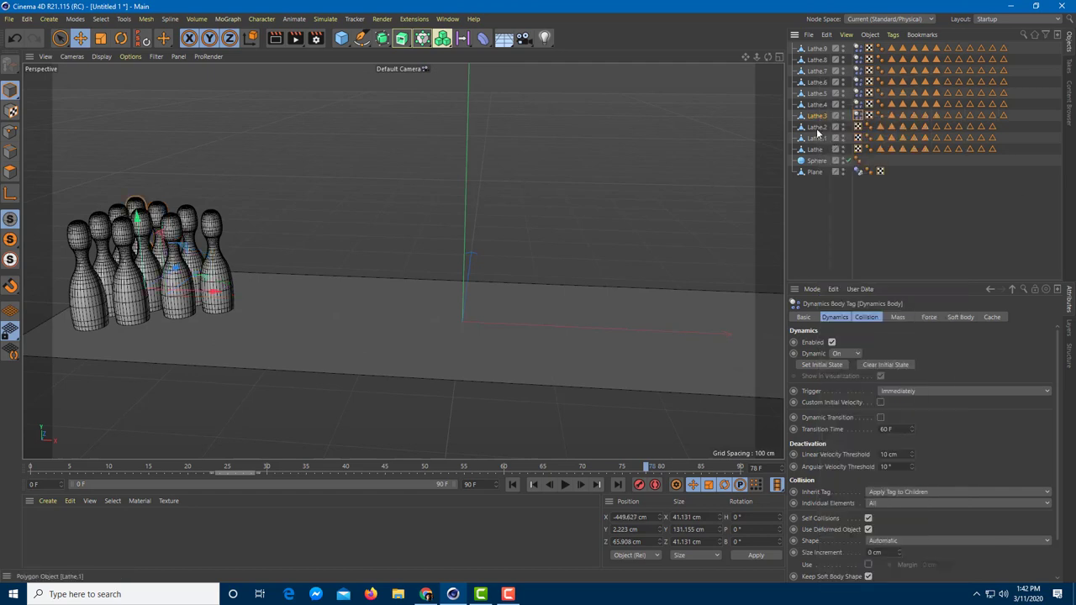
{"action": "right_click", "coordinate": [816, 128]}
{"action": "mouse_move", "coordinate": [917, 196]}
{"action": "left_click", "coordinate": [993, 204]}
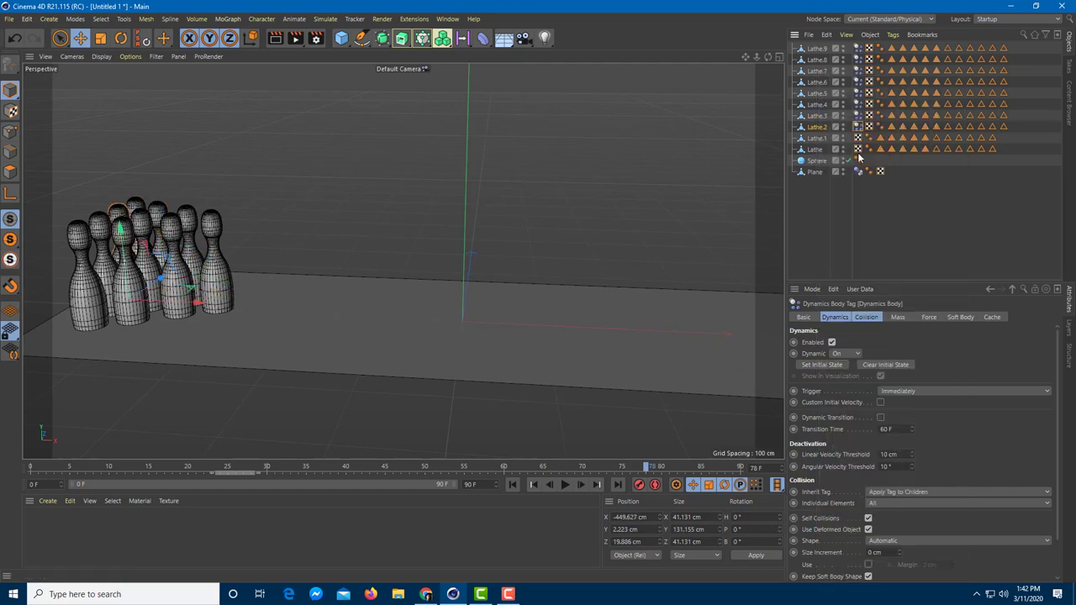
{"action": "right_click", "coordinate": [816, 138]}
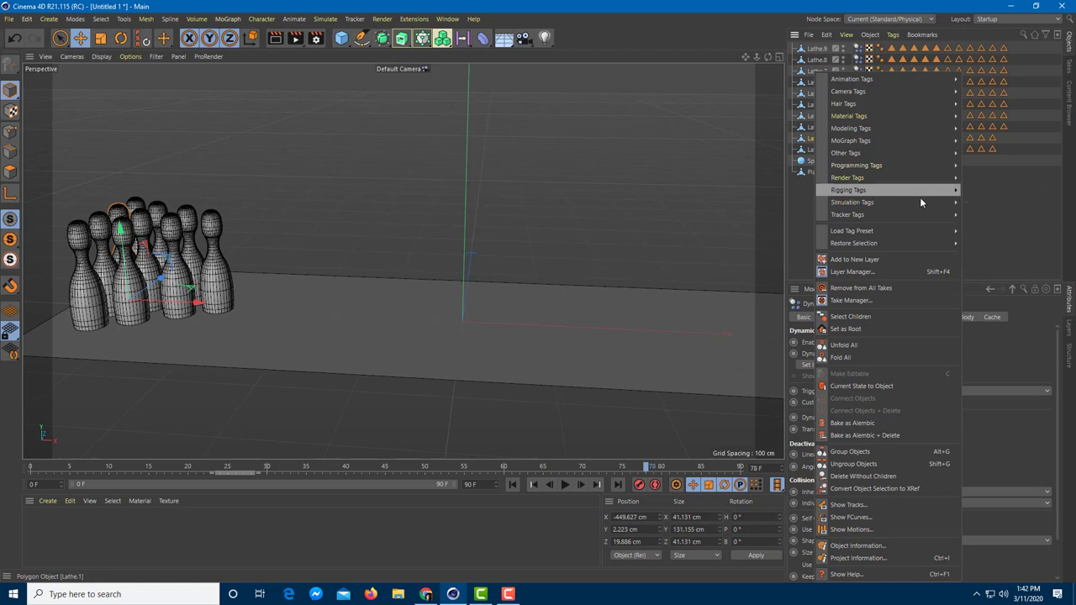
{"action": "mouse_move", "coordinate": [921, 201]}
{"action": "left_click", "coordinate": [980, 204]}
{"action": "right_click", "coordinate": [822, 150]}
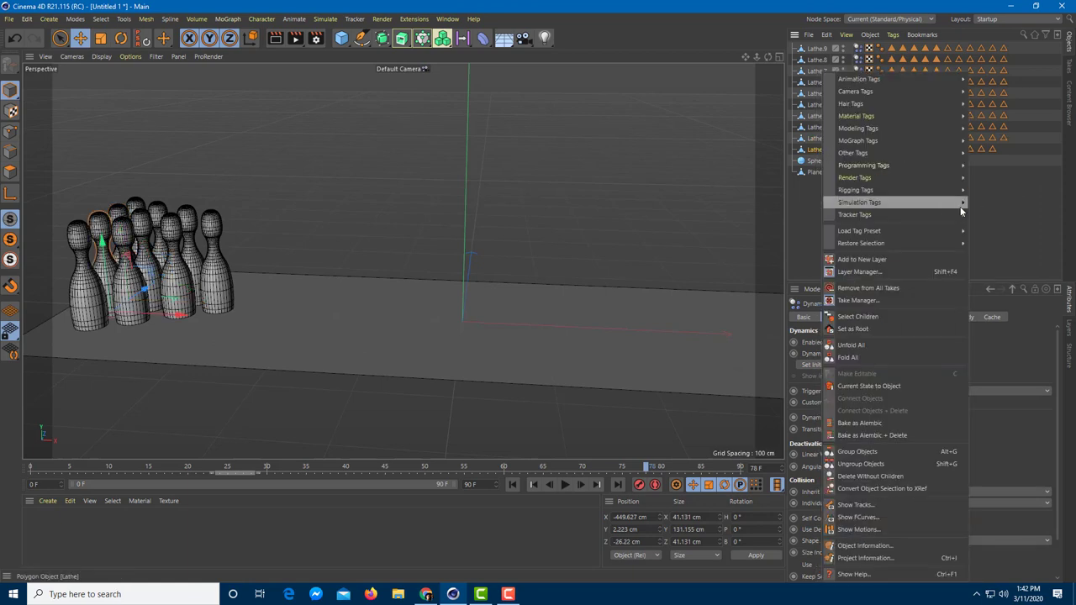
{"action": "mouse_move", "coordinate": [962, 210]}
{"action": "left_click", "coordinate": [997, 204]}
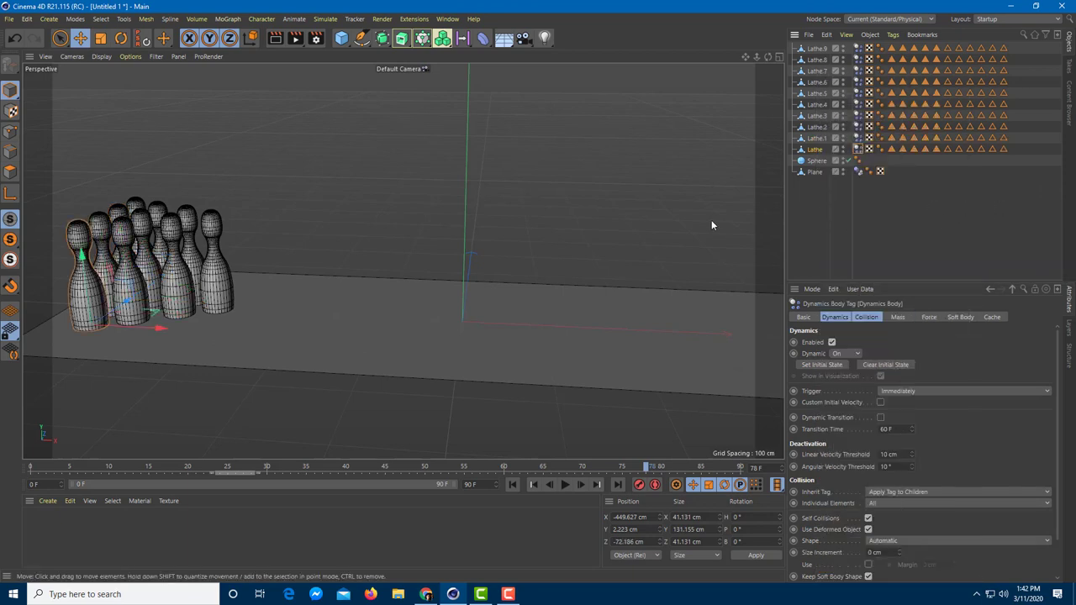
Step: Play the simulation twice to check how the pins settle on the lane, rewinding to frame 0 after each run
{"action": "left_click", "coordinate": [712, 225]}
{"action": "scroll", "coordinate": [604, 201], "scroll_direction": "down", "scroll_amount": 4}
{"action": "scroll", "coordinate": [604, 202], "scroll_direction": "up", "scroll_amount": 2}
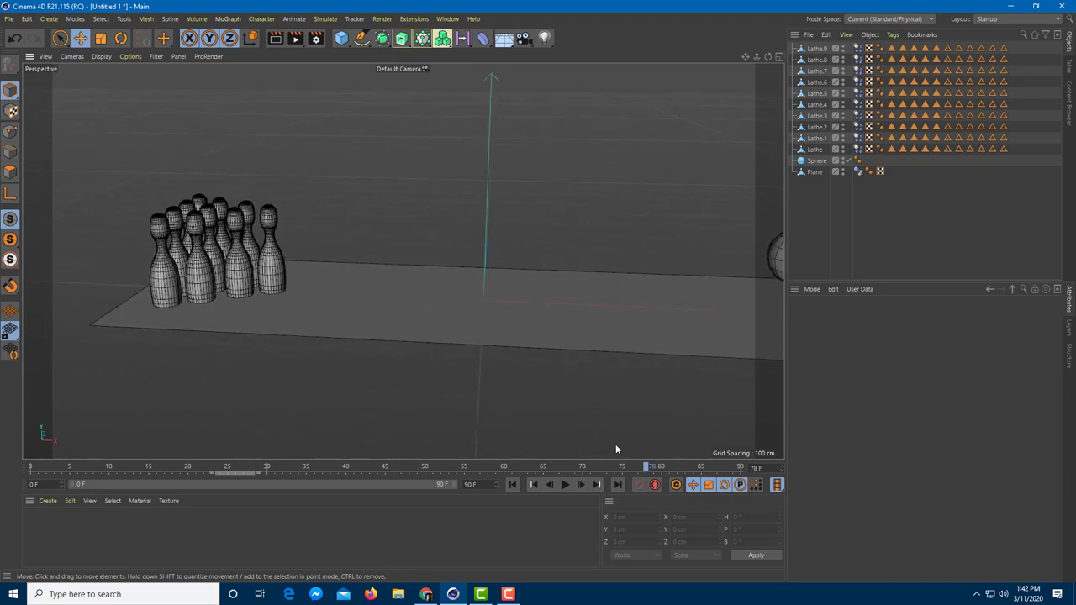
{"action": "left_click", "coordinate": [564, 485]}
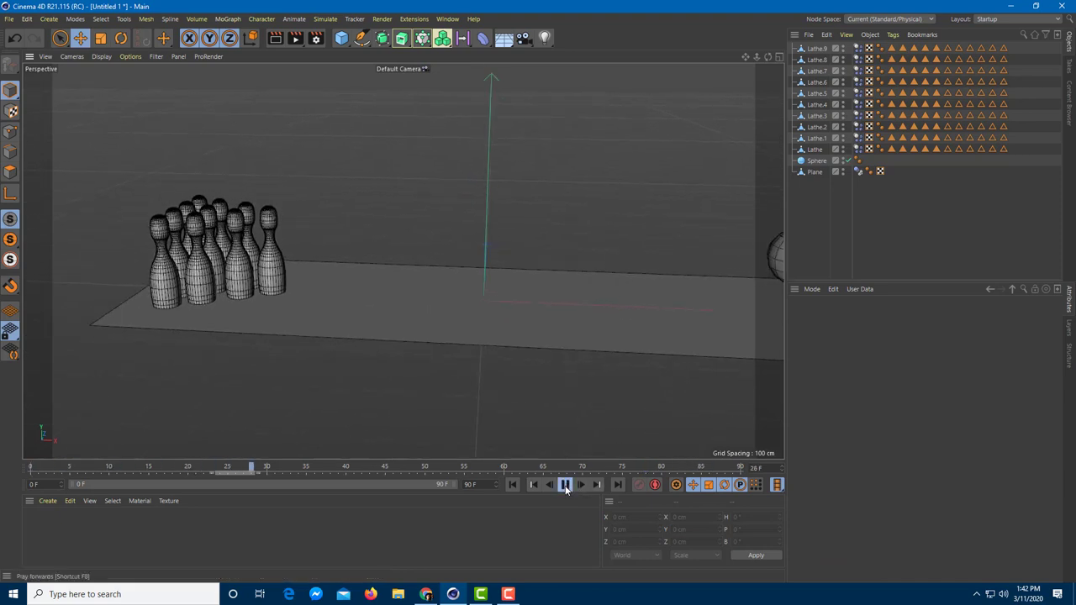
{"action": "left_click", "coordinate": [565, 485]}
{"action": "left_click_drag", "start_coordinate": [346, 468], "coordinate": [20, 467]}
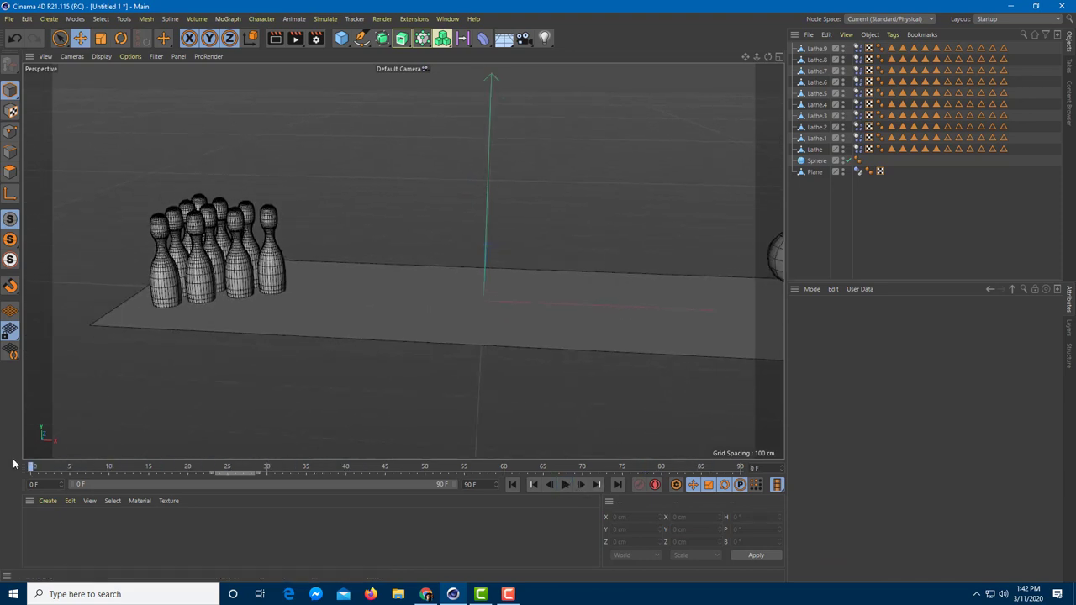
{"action": "left_click", "coordinate": [565, 485]}
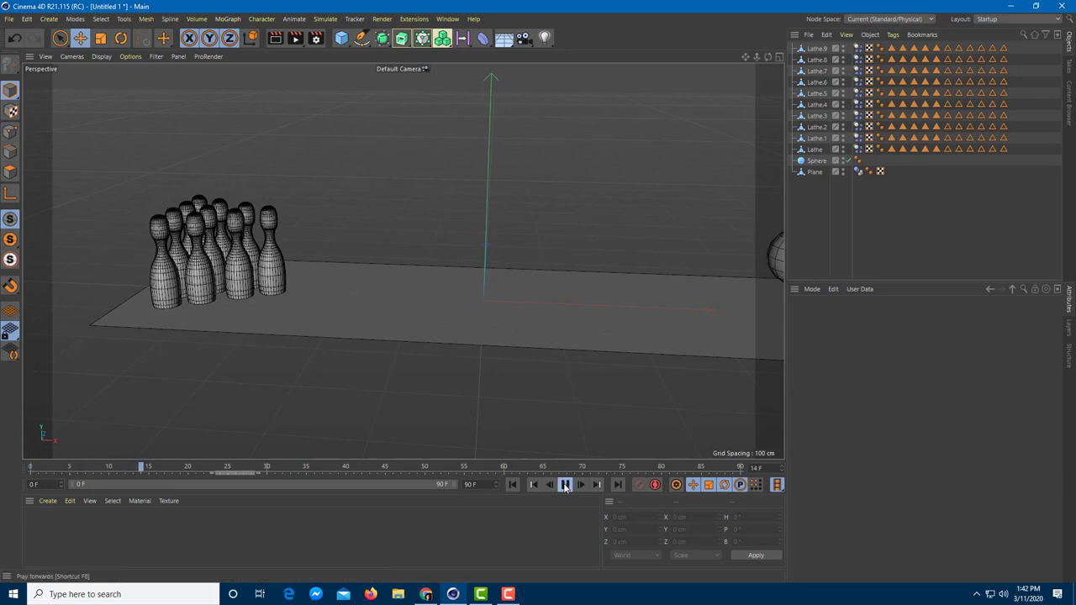
{"action": "left_click", "coordinate": [565, 485]}
{"action": "left_click_drag", "start_coordinate": [246, 469], "coordinate": [1, 427]}
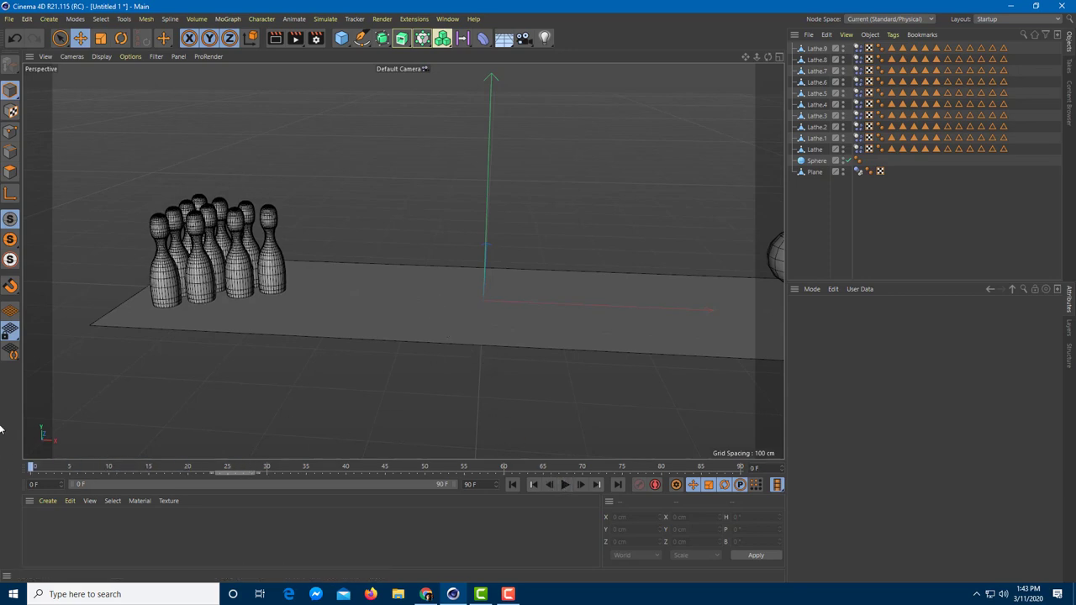
Step: Record an X-position keyframe for the bowling ball sphere at frame 0
{"action": "scroll", "coordinate": [540, 281], "scroll_direction": "down", "scroll_amount": 3}
{"action": "left_click", "coordinate": [671, 267]}
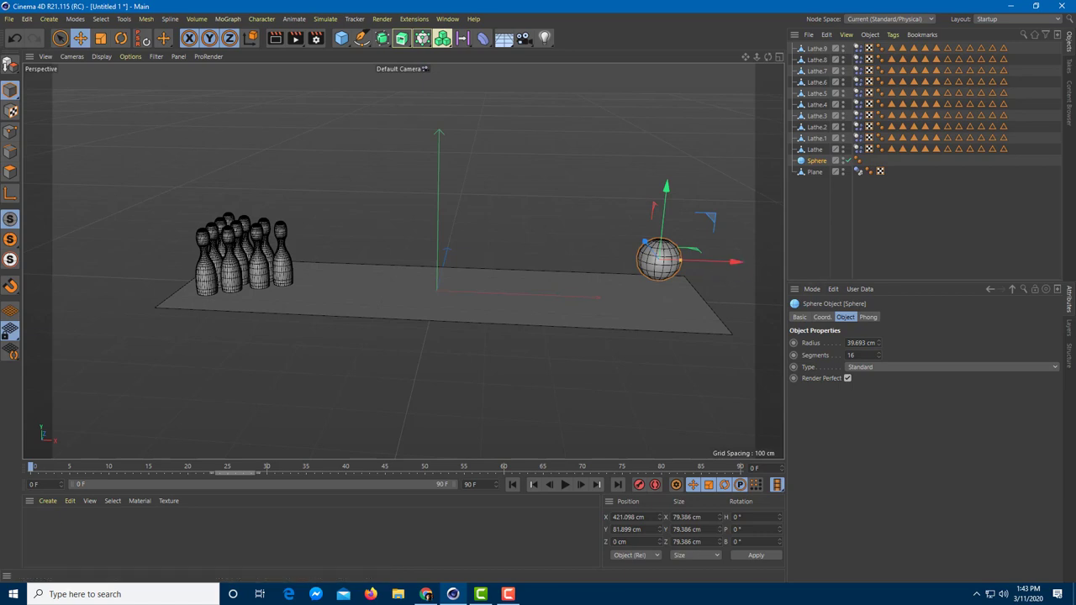
{"action": "left_click", "coordinate": [823, 317]}
{"action": "left_click_drag", "start_coordinate": [713, 267], "coordinate": [637, 269]}
{"action": "key", "text": "ctrl+z"}
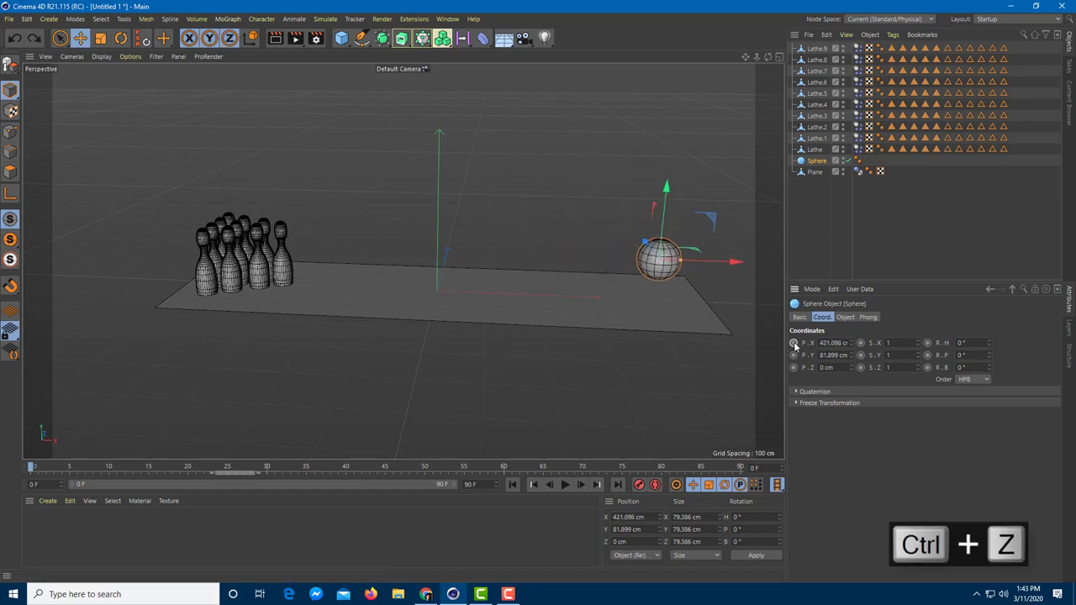
{"action": "left_click", "coordinate": [794, 344]}
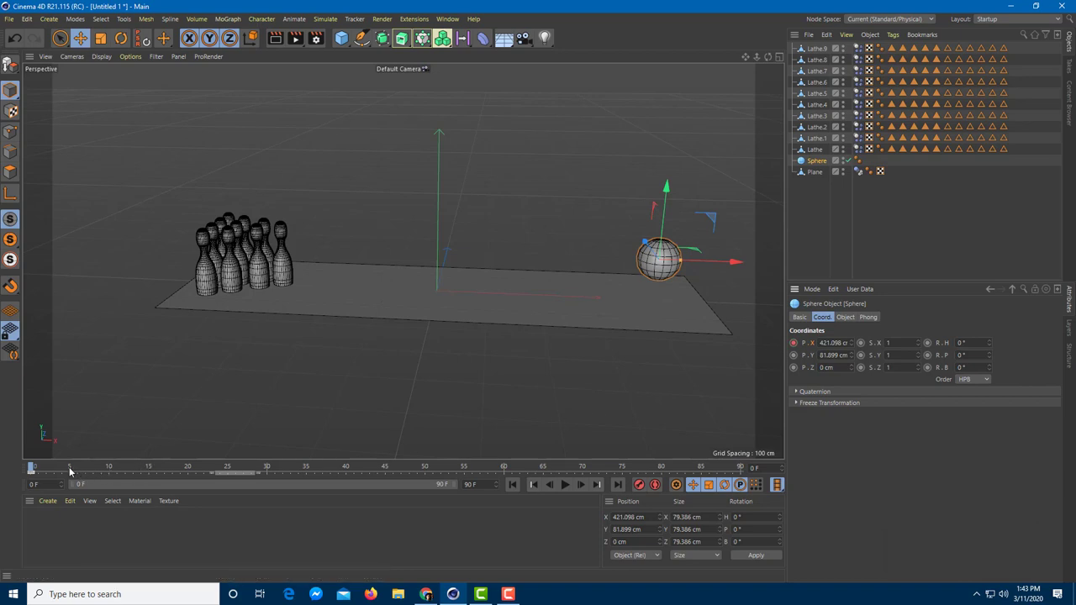
Step: Try a keyframe at frame 10 with the sphere moved to about X 7 cm
{"action": "left_click", "coordinate": [110, 469]}
{"action": "left_click_drag", "start_coordinate": [732, 263], "coordinate": [503, 269]}
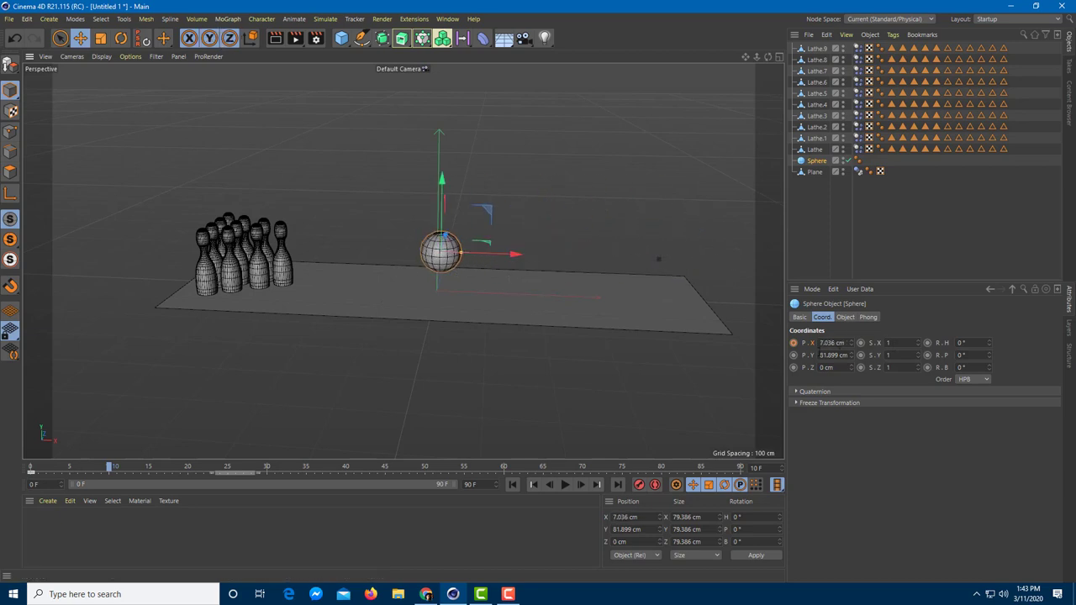
{"action": "left_click", "coordinate": [794, 344]}
Step: Play the ball's motion from frame 0, then undo the frame 10 keyframe and its move
{"action": "scroll", "coordinate": [639, 276], "scroll_direction": "up", "scroll_amount": 3}
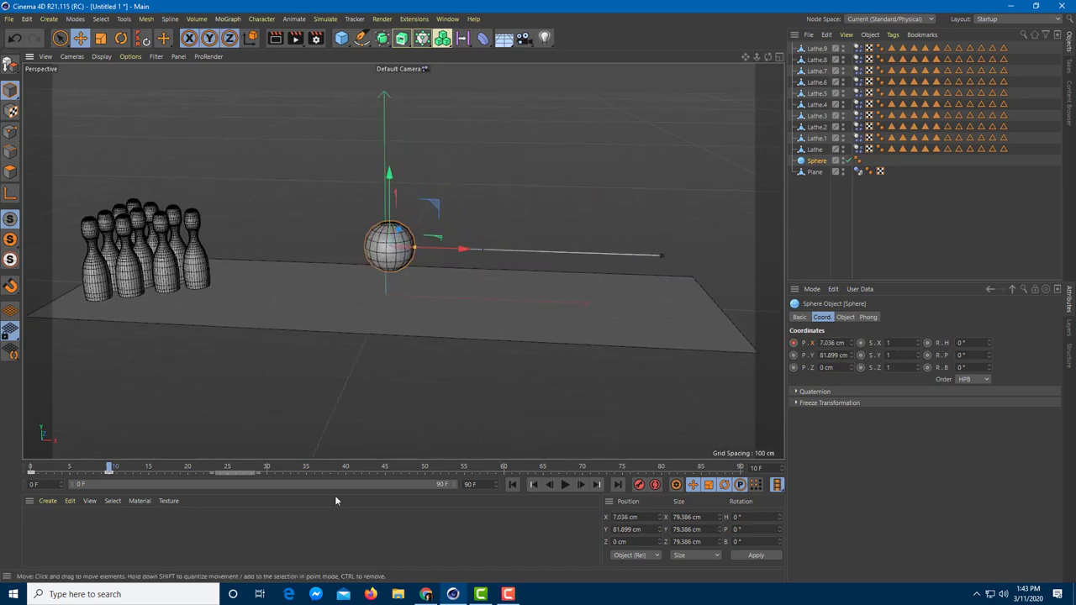
{"action": "key", "text": "shift+f"}
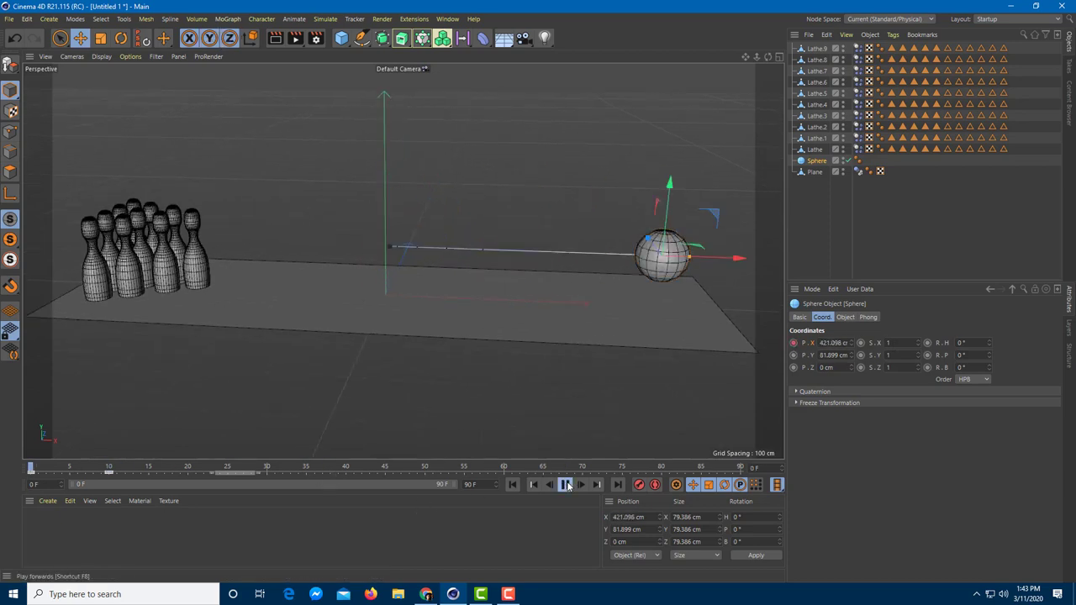
{"action": "left_click", "coordinate": [565, 485]}
{"action": "left_click", "coordinate": [566, 486]}
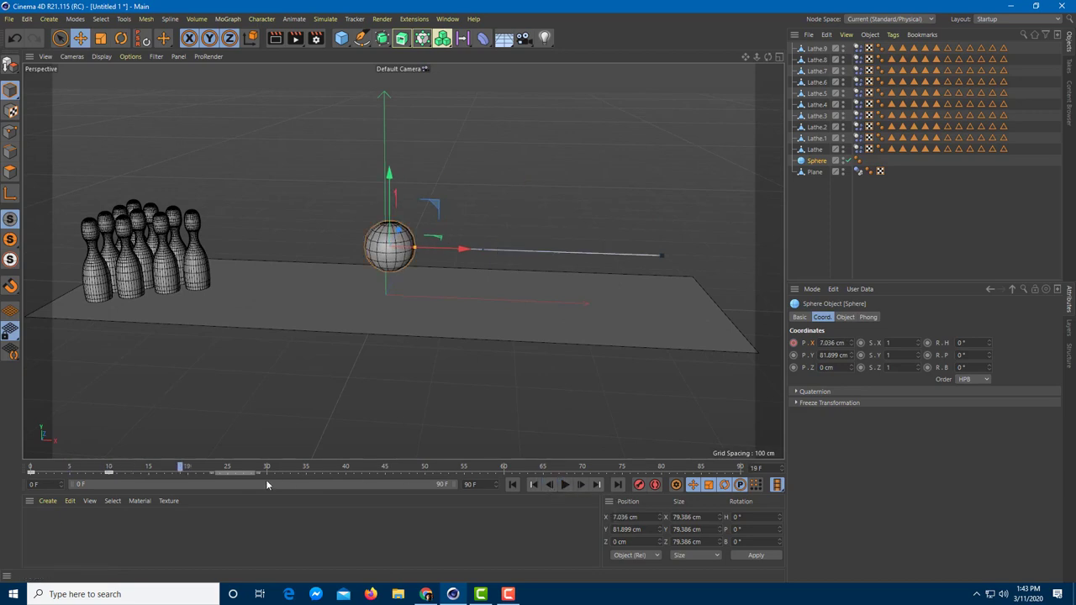
{"action": "key", "text": "shift+f"}
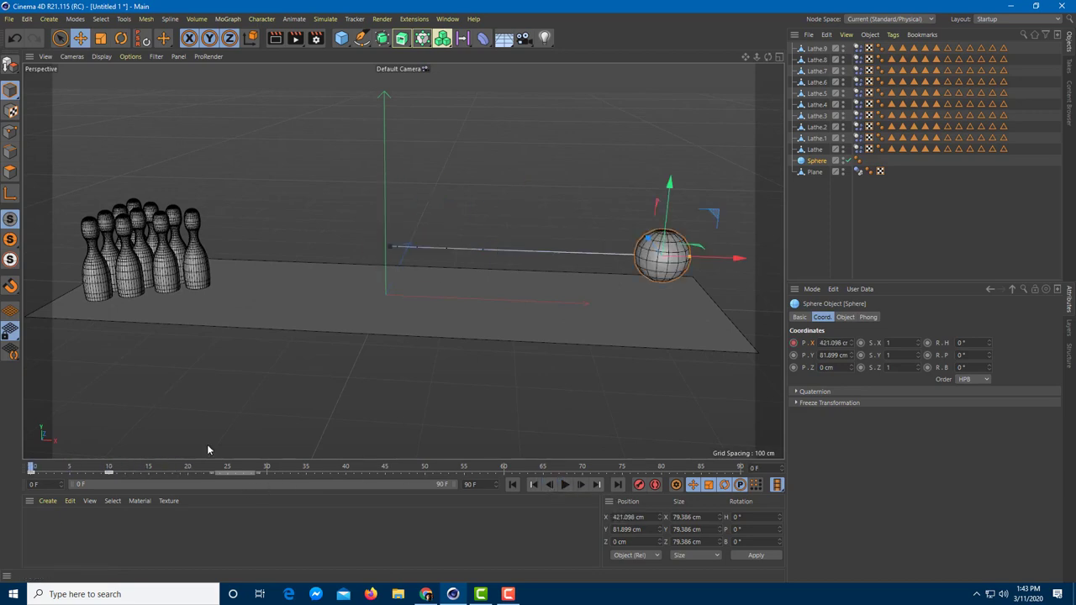
{"action": "left_click", "coordinate": [110, 468]}
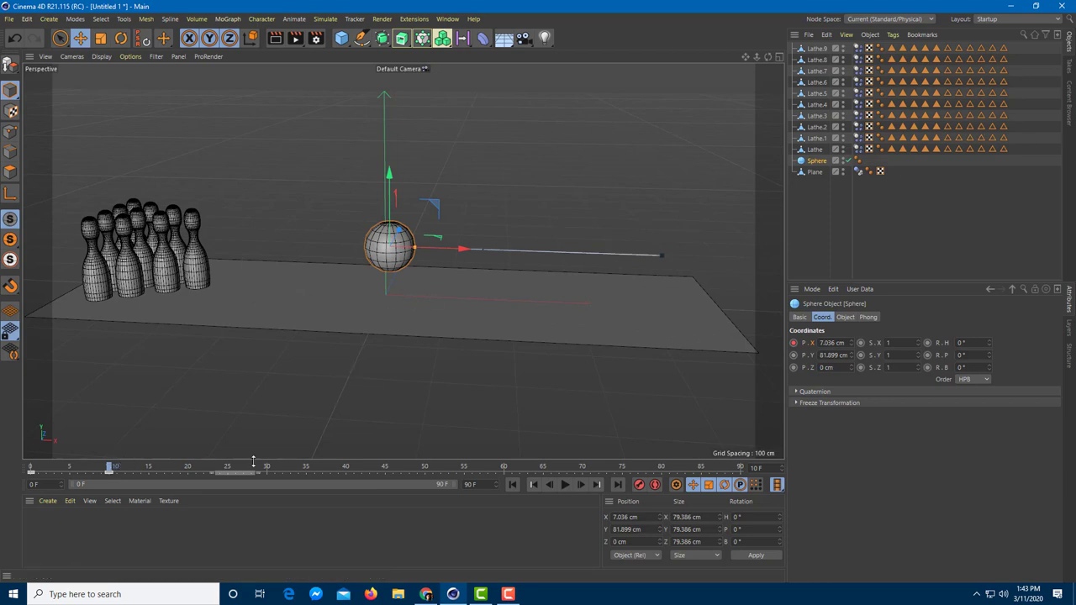
{"action": "key", "text": "ctrl+z"}
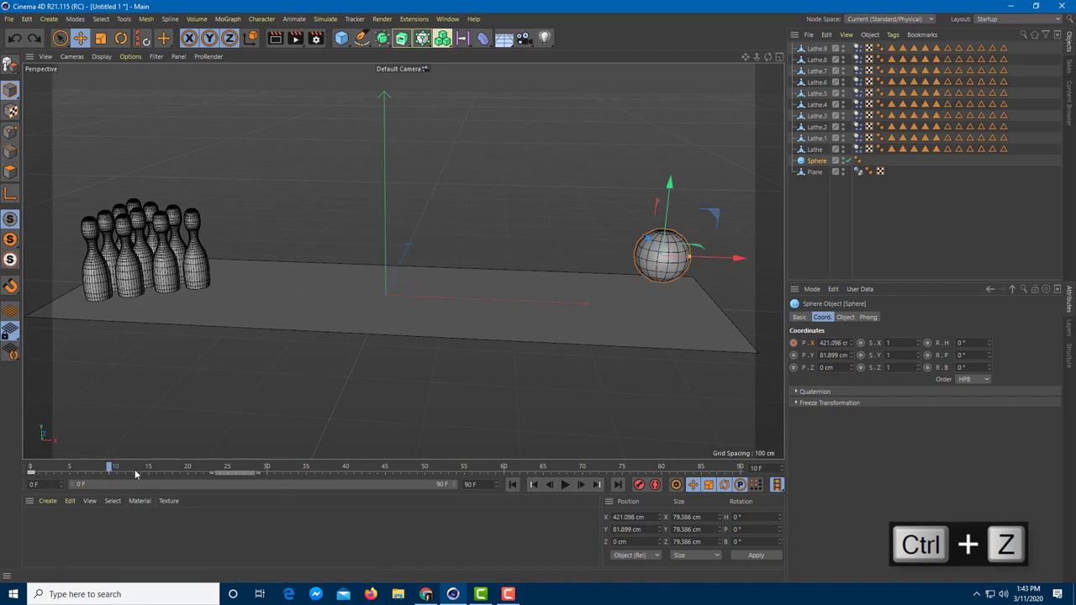
Step: At frame 30, move the sphere toward the pins to about X -101 cm and keyframe its X position
{"action": "left_click_drag", "start_coordinate": [134, 475], "coordinate": [239, 468]}
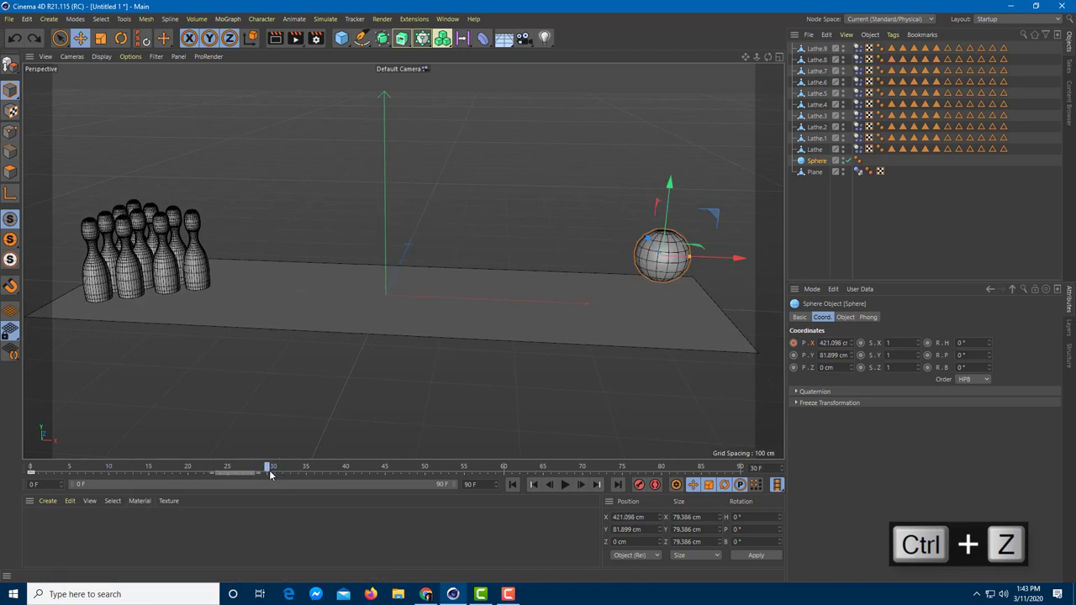
{"action": "left_click_drag", "start_coordinate": [737, 258], "coordinate": [392, 273]}
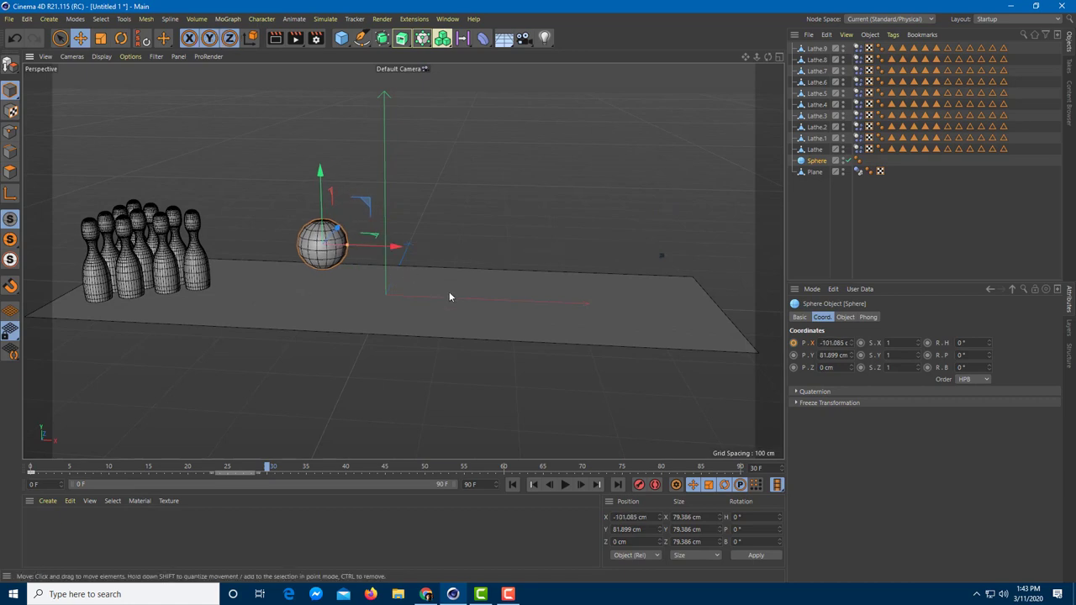
{"action": "left_click", "coordinate": [793, 344]}
Step: Play the ball's keyframed motion from frame 0 to check its speed, then deselect the ball and rewind to frame 0
{"action": "left_click_drag", "start_coordinate": [305, 468], "coordinate": [2, 477]}
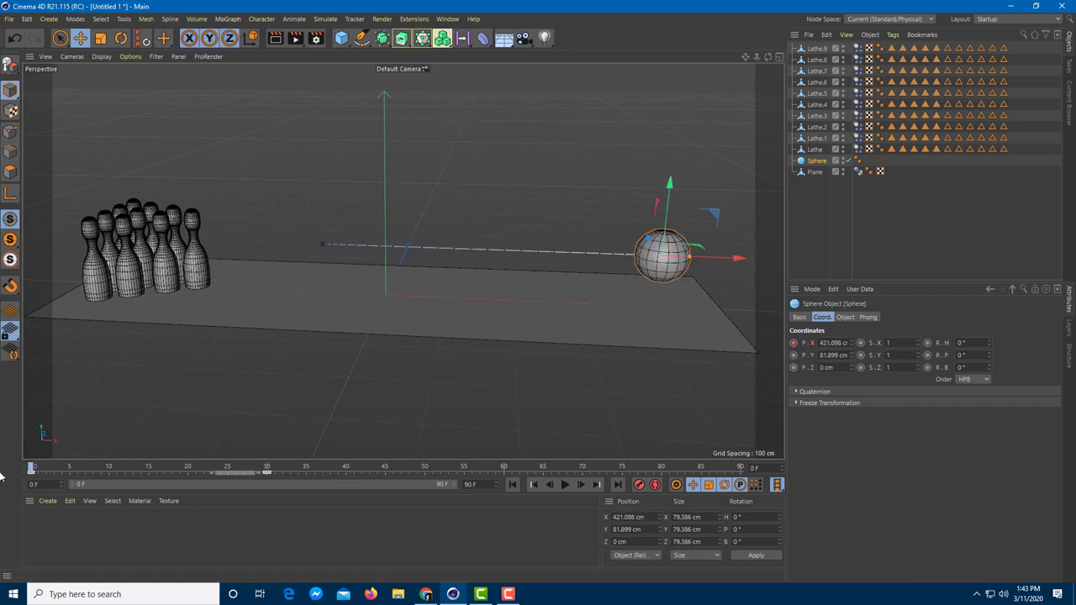
{"action": "left_click", "coordinate": [565, 484]}
{"action": "left_click", "coordinate": [566, 484]}
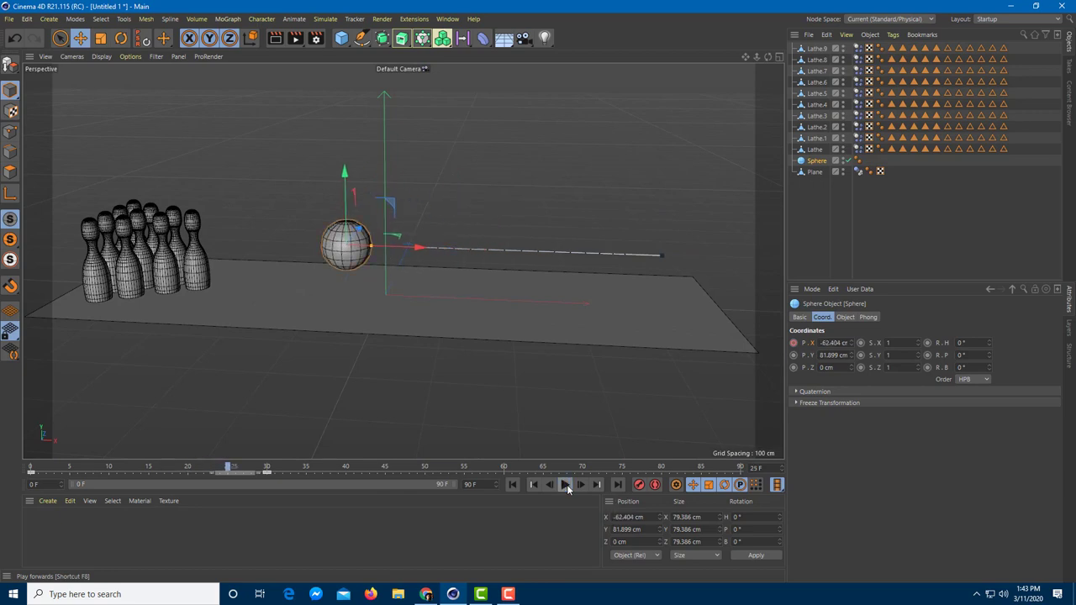
{"action": "left_click", "coordinate": [1017, 18]}
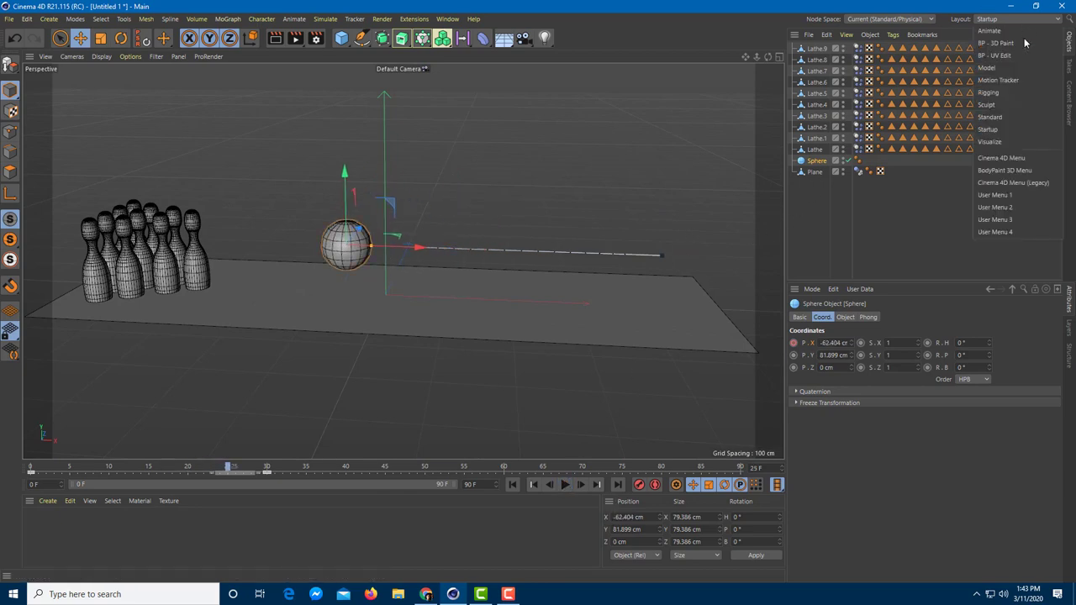
{"action": "left_click", "coordinate": [918, 218]}
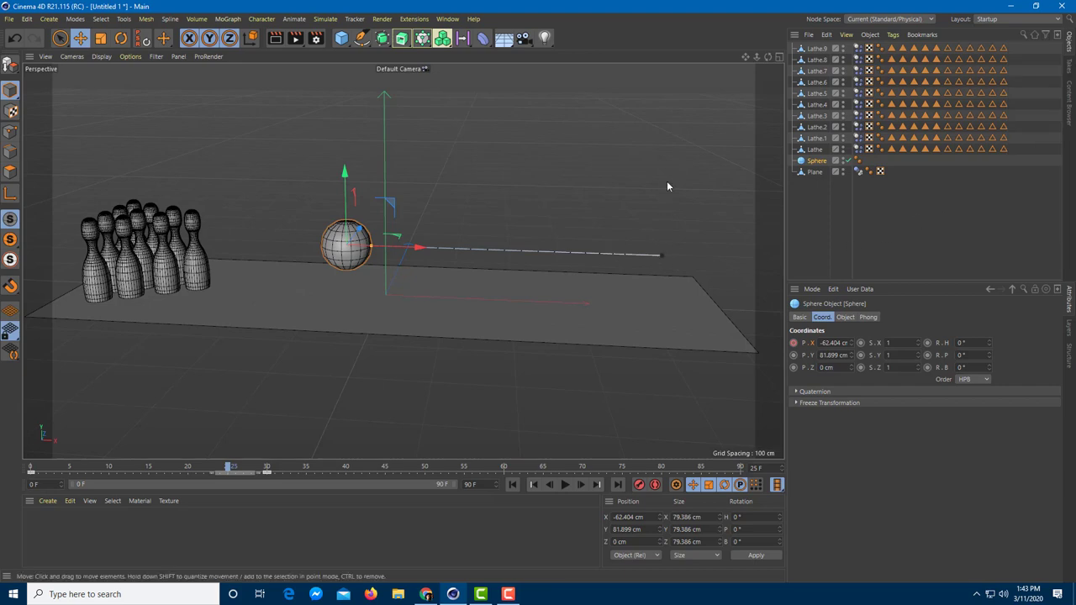
{"action": "left_click", "coordinate": [656, 227]}
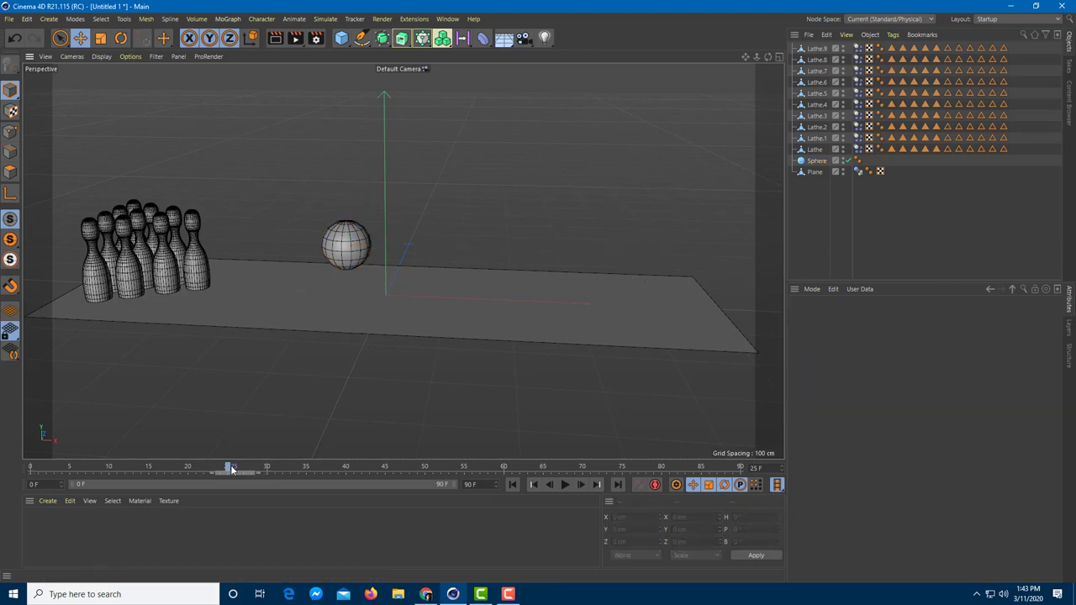
{"action": "left_click_drag", "start_coordinate": [230, 461], "coordinate": [30, 462]}
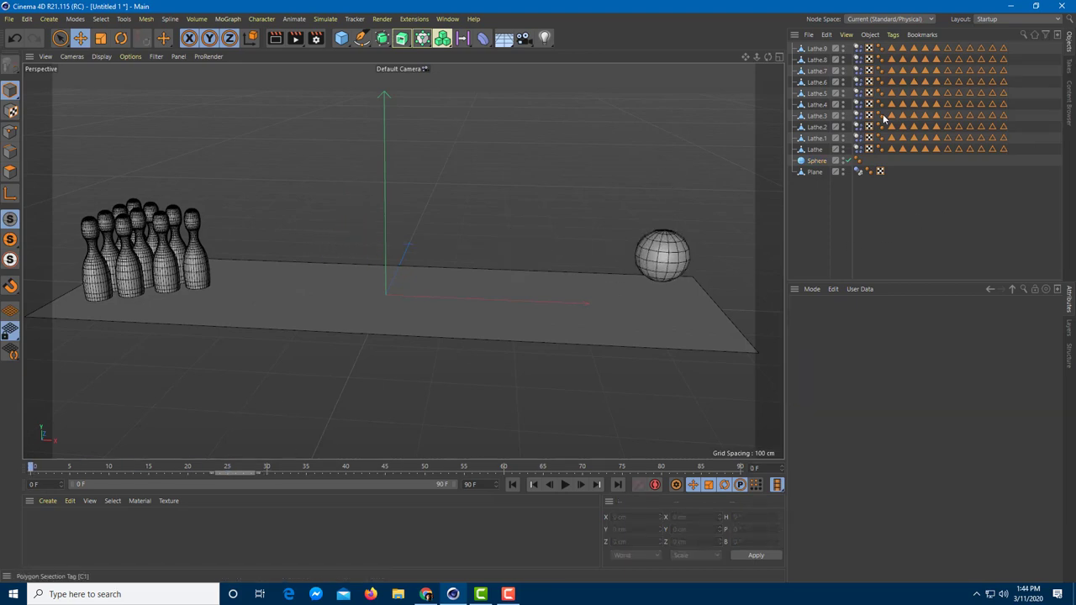
Step: Add a Rigid Body simulation tag to the sphere
{"action": "left_click", "coordinate": [815, 162]}
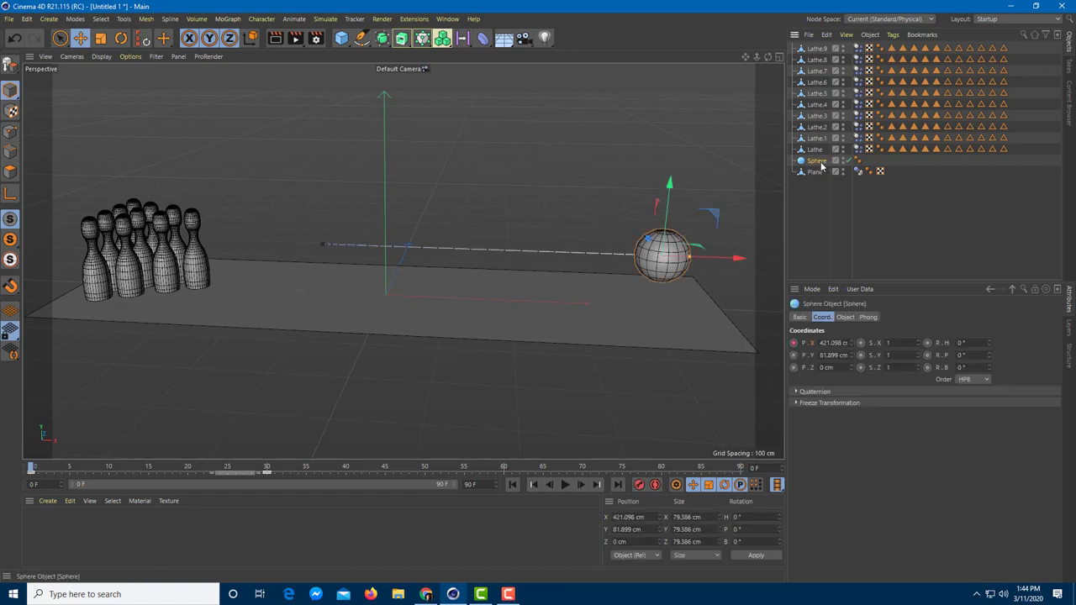
{"action": "right_click", "coordinate": [809, 165]}
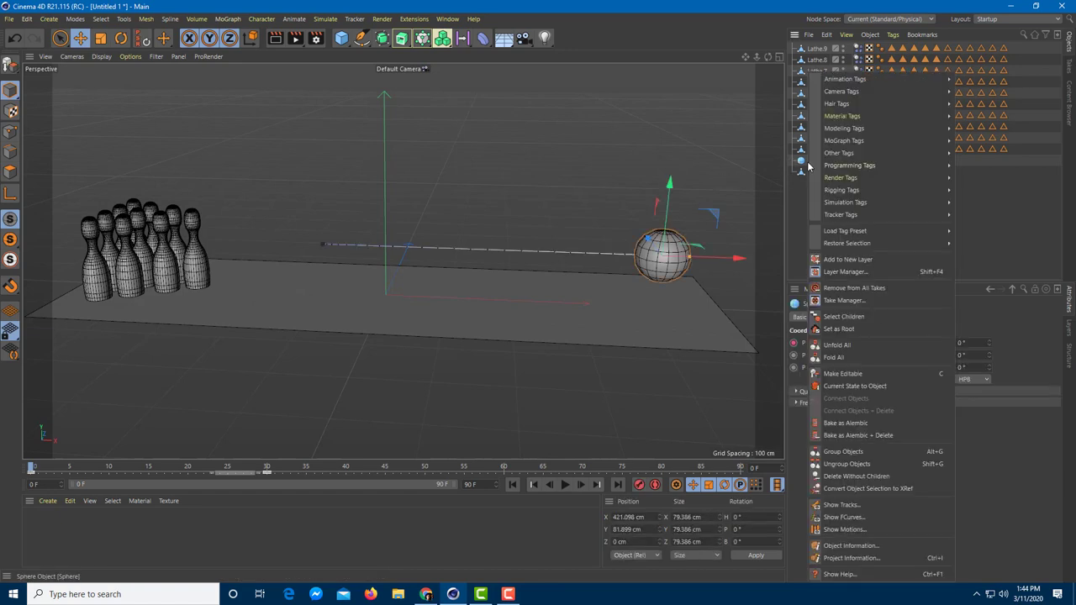
{"action": "mouse_move", "coordinate": [887, 190]}
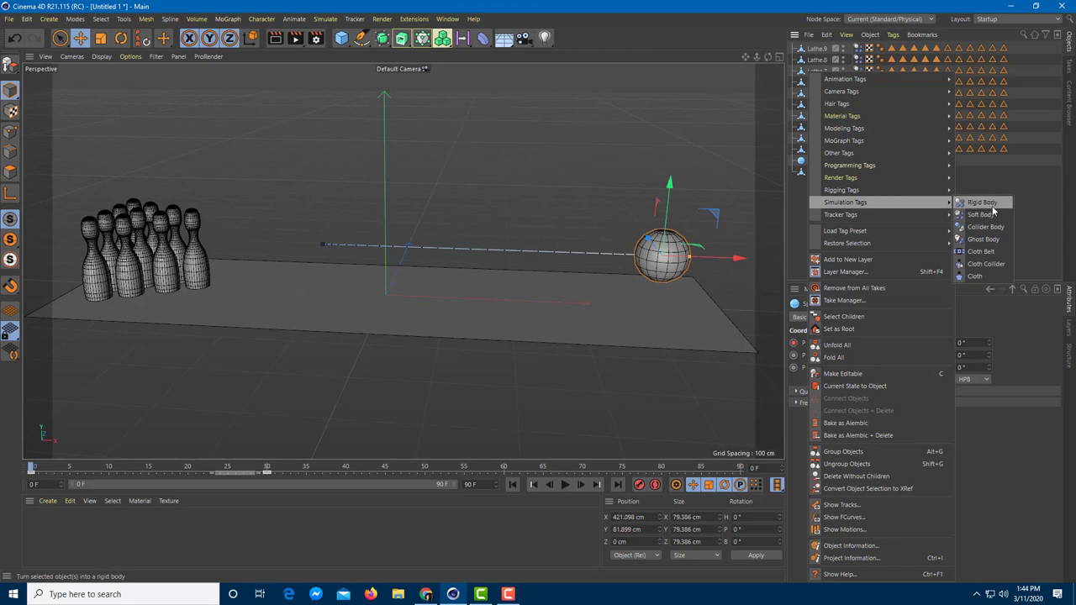
{"action": "left_click", "coordinate": [984, 203]}
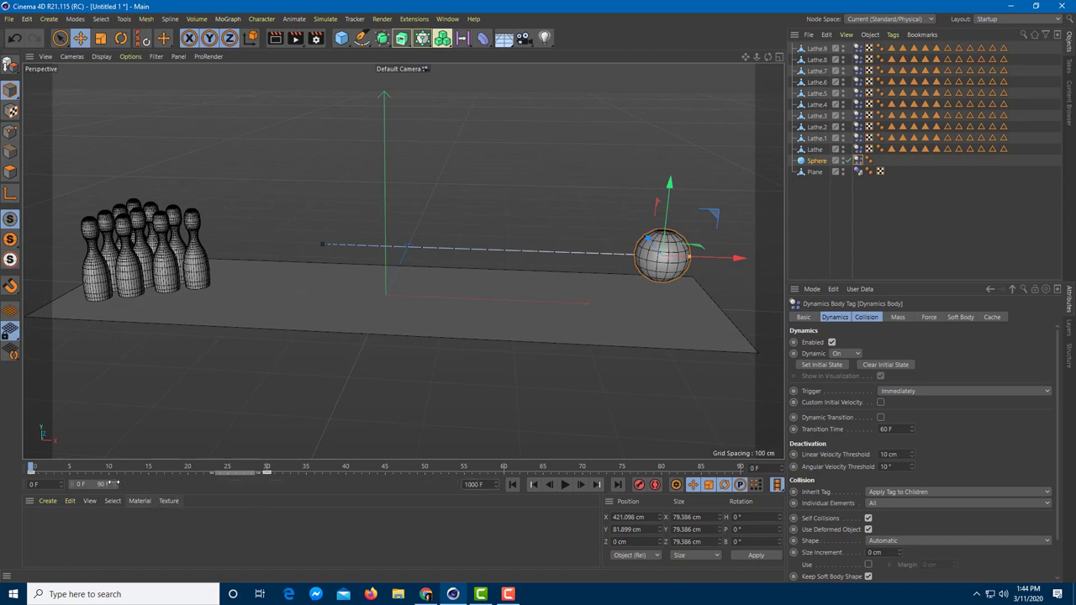
Step: Extend the timeline and its preview range to 1000 frames, then play the simulation and rewind to frame 0
{"action": "left_click_drag", "start_coordinate": [113, 484], "coordinate": [454, 485]}
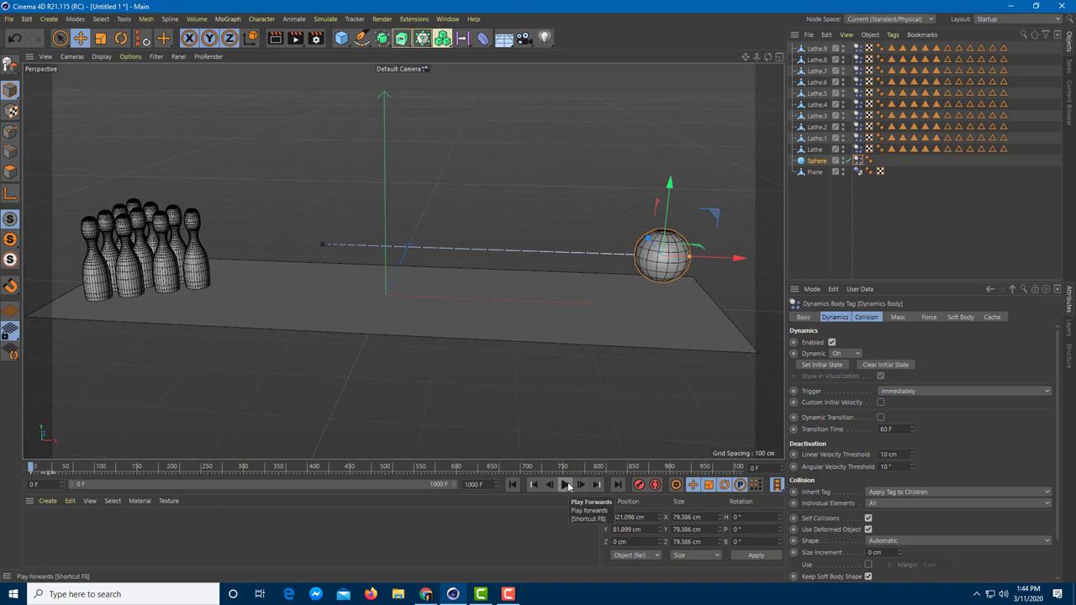
{"action": "left_click", "coordinate": [566, 485]}
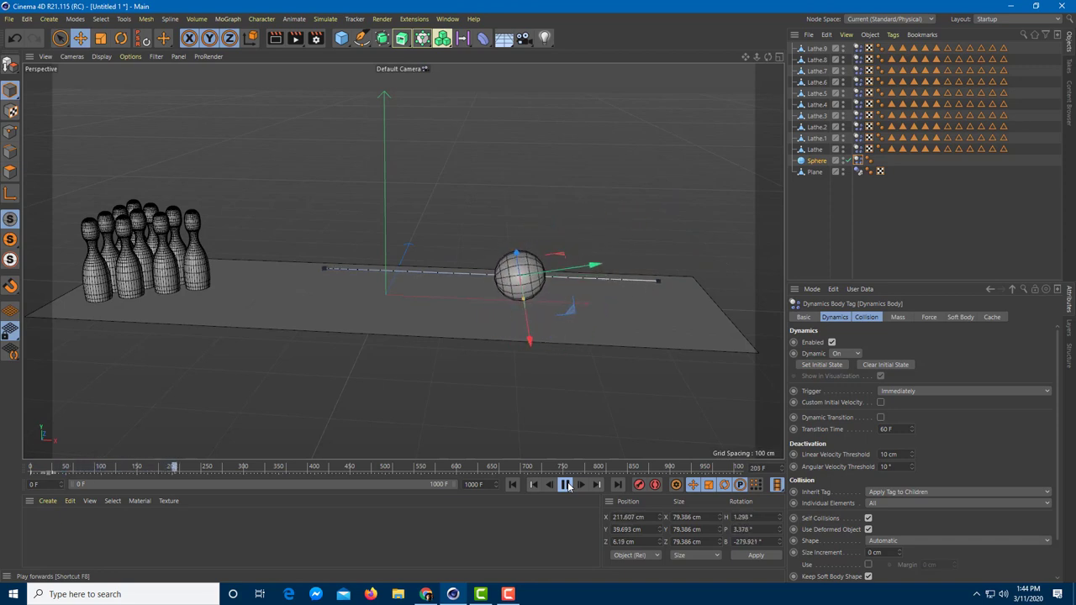
{"action": "left_click", "coordinate": [566, 485]}
{"action": "left_click_drag", "start_coordinate": [369, 475], "coordinate": [0, 471]}
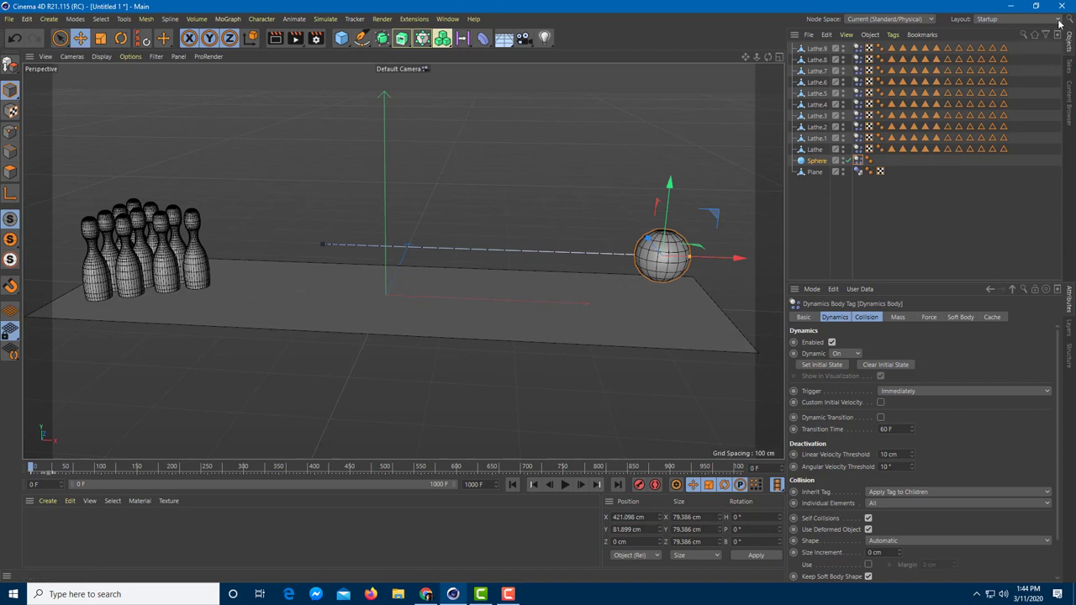
Step: Delete the Dynamics Body tag from the sphere, then play the keyframed motion and rewind to frame 0
{"action": "left_click", "coordinate": [857, 160]}
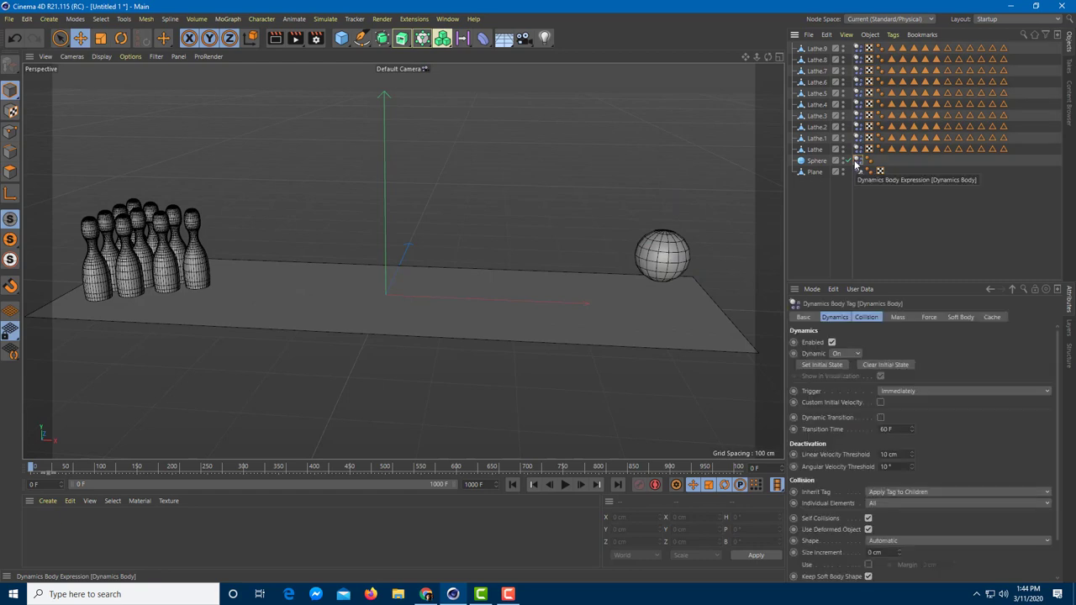
{"action": "left_click", "coordinate": [812, 161]}
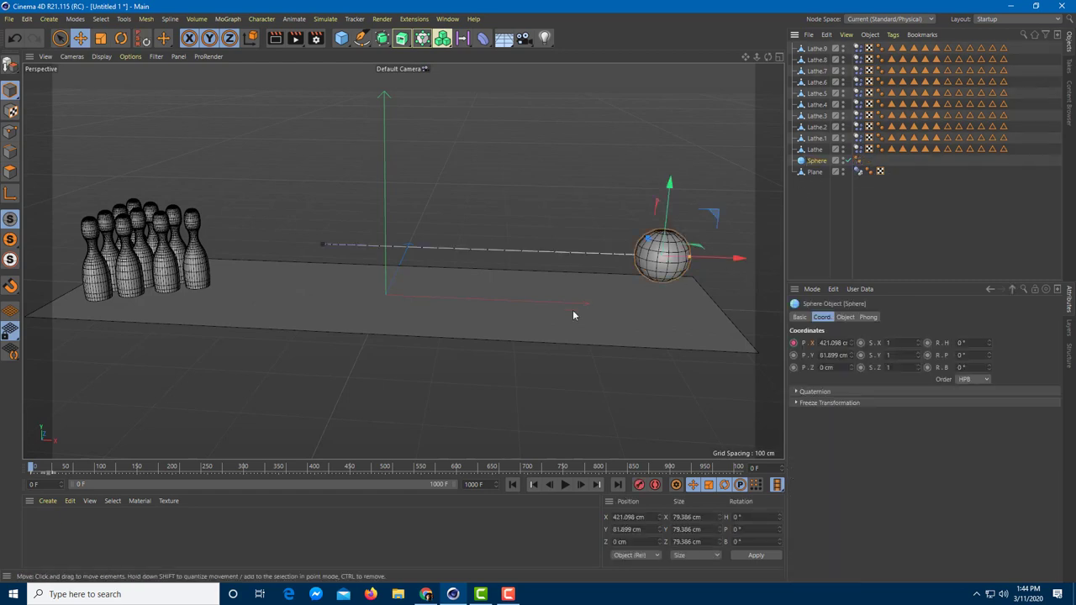
{"action": "left_click", "coordinate": [565, 485]}
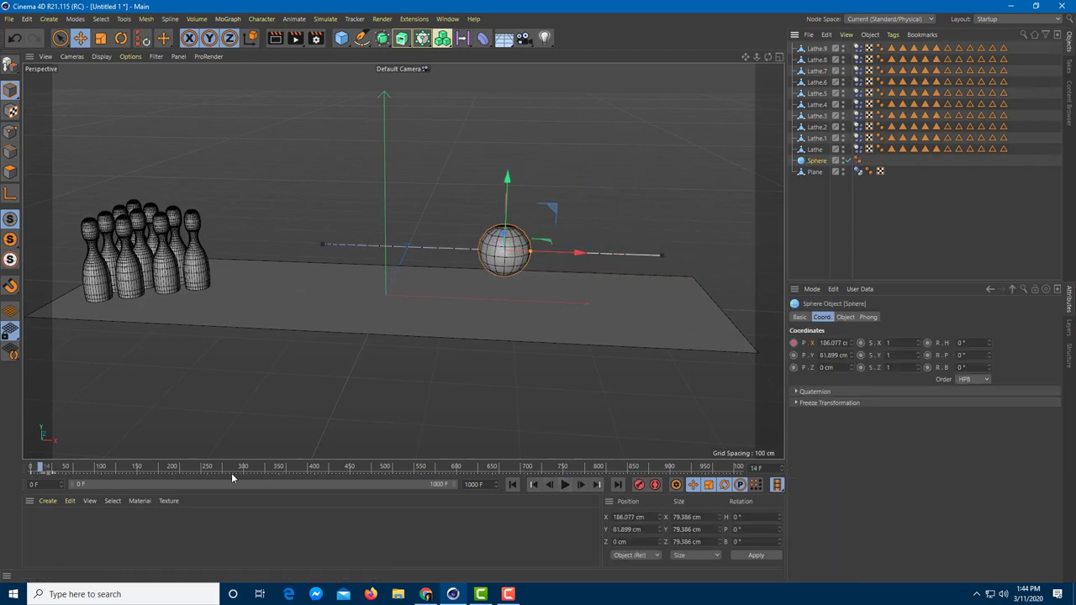
{"action": "left_click_drag", "start_coordinate": [86, 463], "coordinate": [30, 470]}
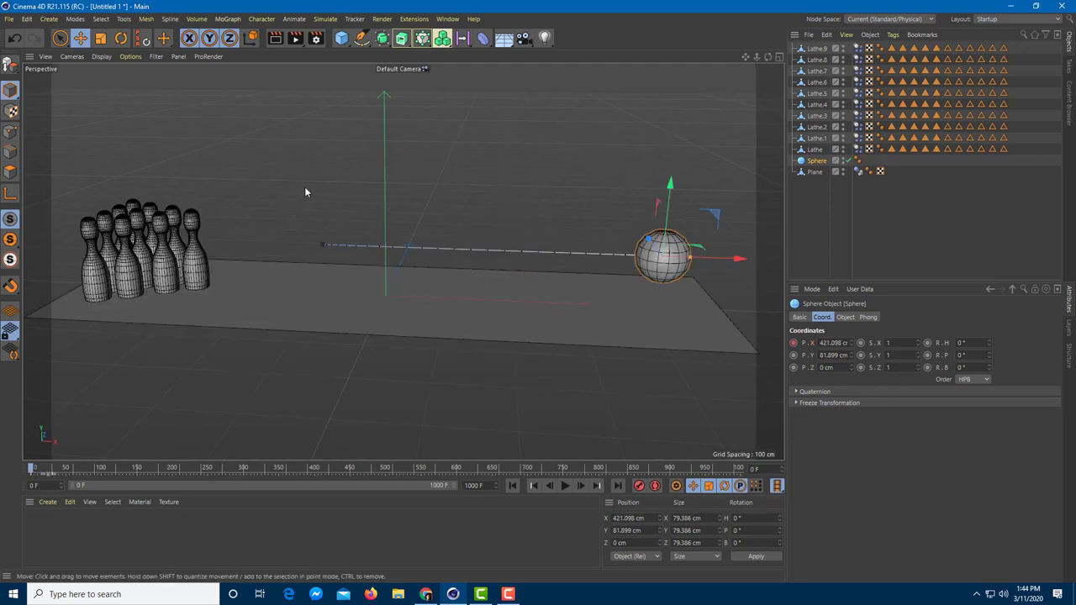
Step: Set the key time of the sphere's end keyframe to 5 F, then play the faster motion and rewind to frame 0
{"action": "left_click", "coordinate": [322, 247]}
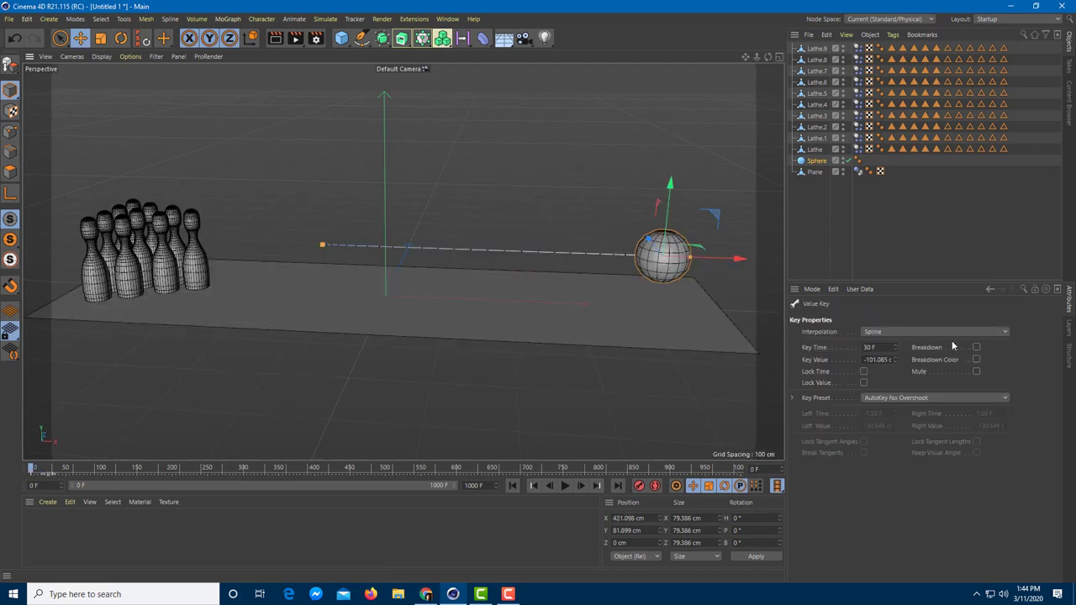
{"action": "double_click", "coordinate": [873, 347]}
{"action": "left_click", "coordinate": [565, 486]}
{"action": "left_click", "coordinate": [566, 486]}
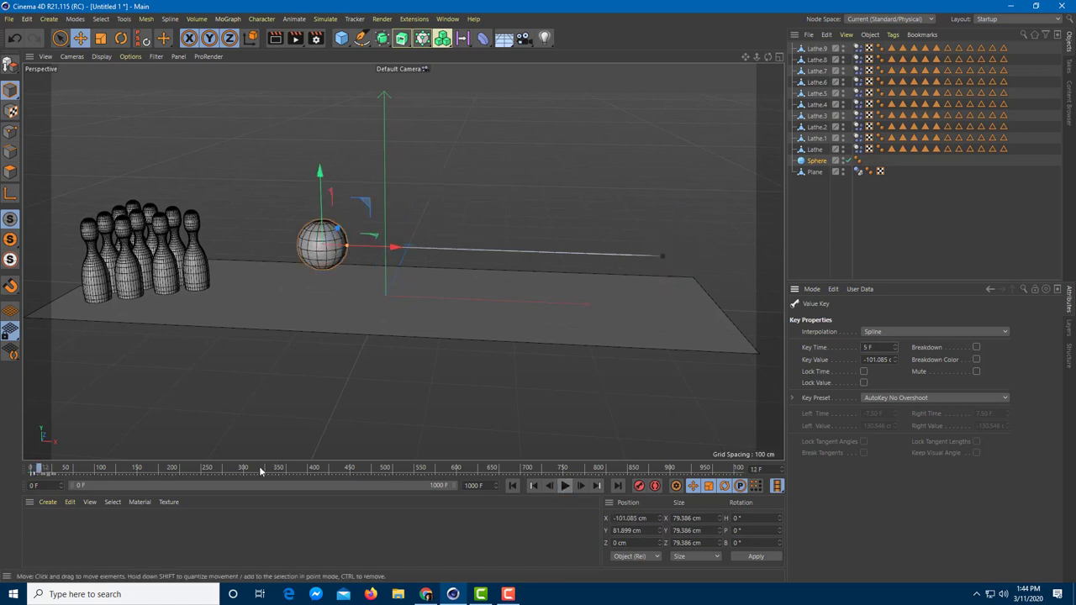
{"action": "left_click_drag", "start_coordinate": [216, 473], "coordinate": [4, 470]}
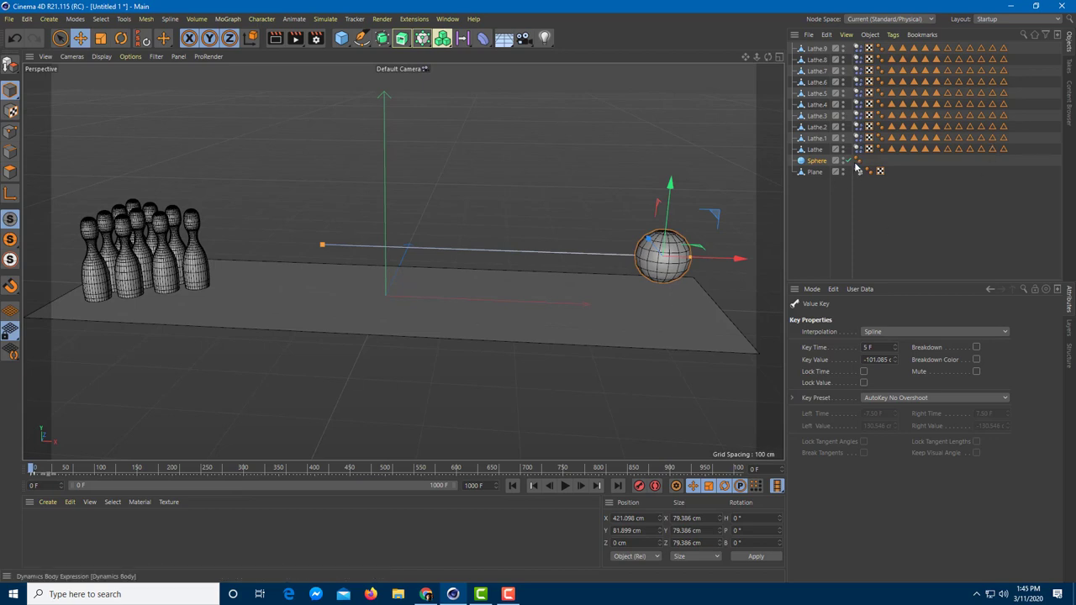
Step: Add a Rigid Body simulation tag to the sphere and play the simulation of the ball striking the pins
{"action": "right_click", "coordinate": [818, 164]}
{"action": "mouse_move", "coordinate": [896, 194]}
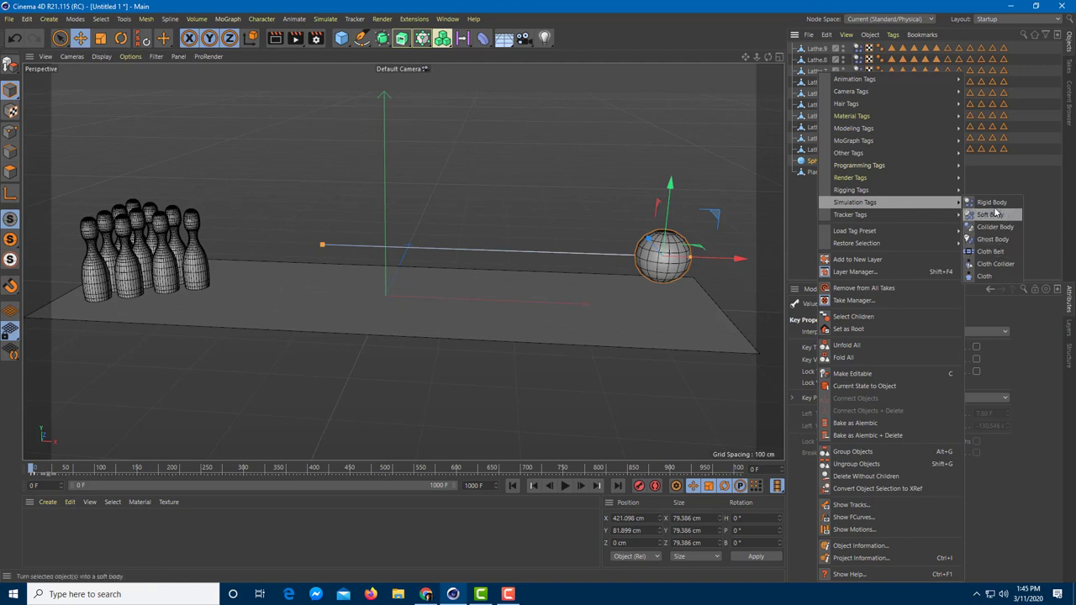
{"action": "left_click", "coordinate": [993, 203]}
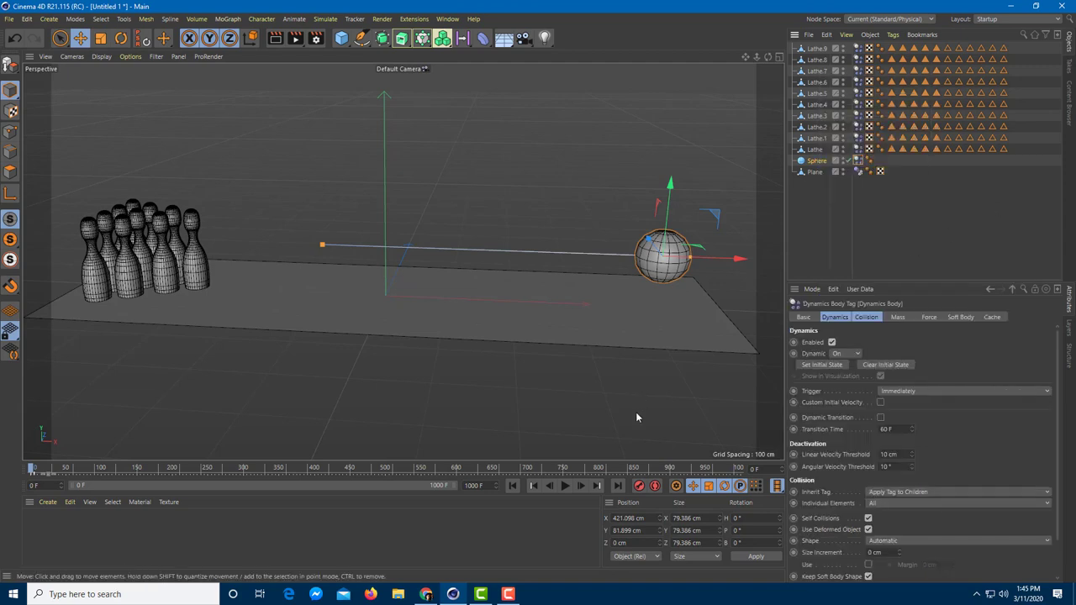
{"action": "left_click", "coordinate": [567, 487]}
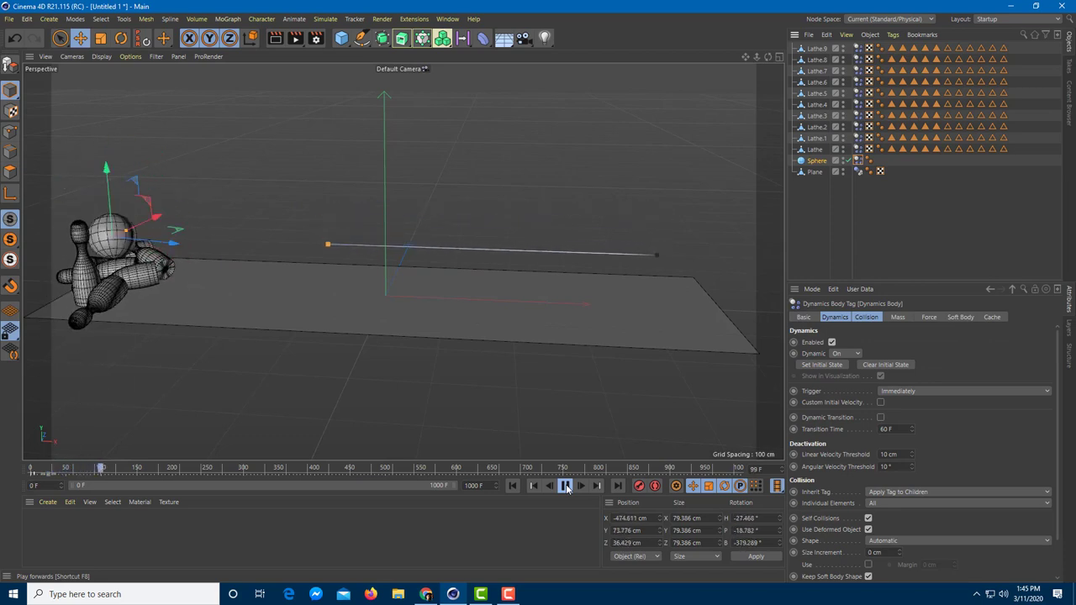
Step: Replay the simulation of the ball striking the pins and rewind it to frame 0 each time
{"action": "left_click", "coordinate": [566, 487]}
{"action": "left_click_drag", "start_coordinate": [113, 466], "coordinate": [31, 467]}
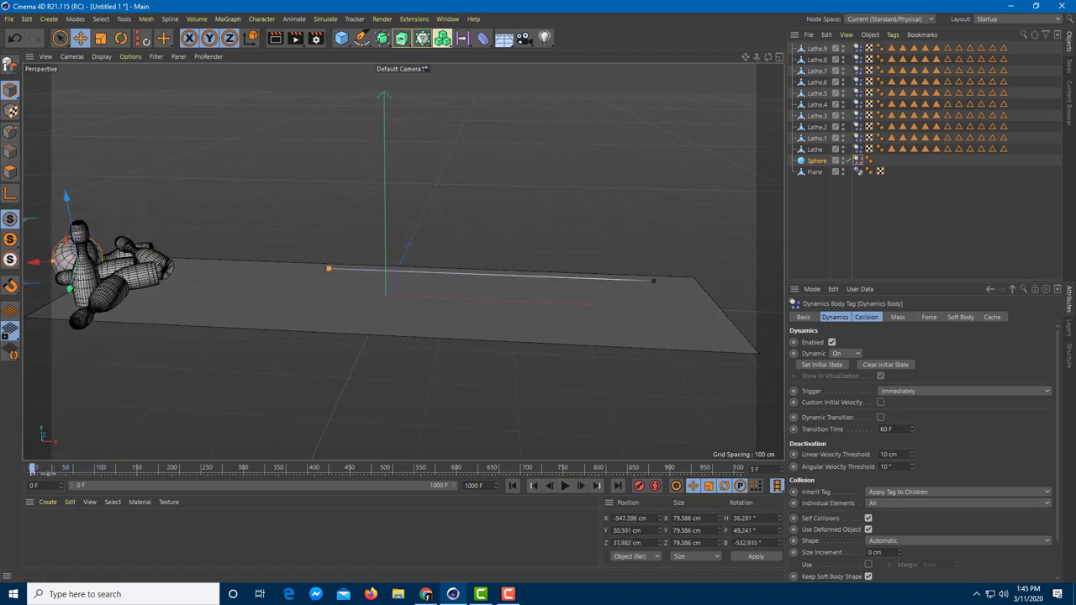
{"action": "left_click", "coordinate": [565, 486]}
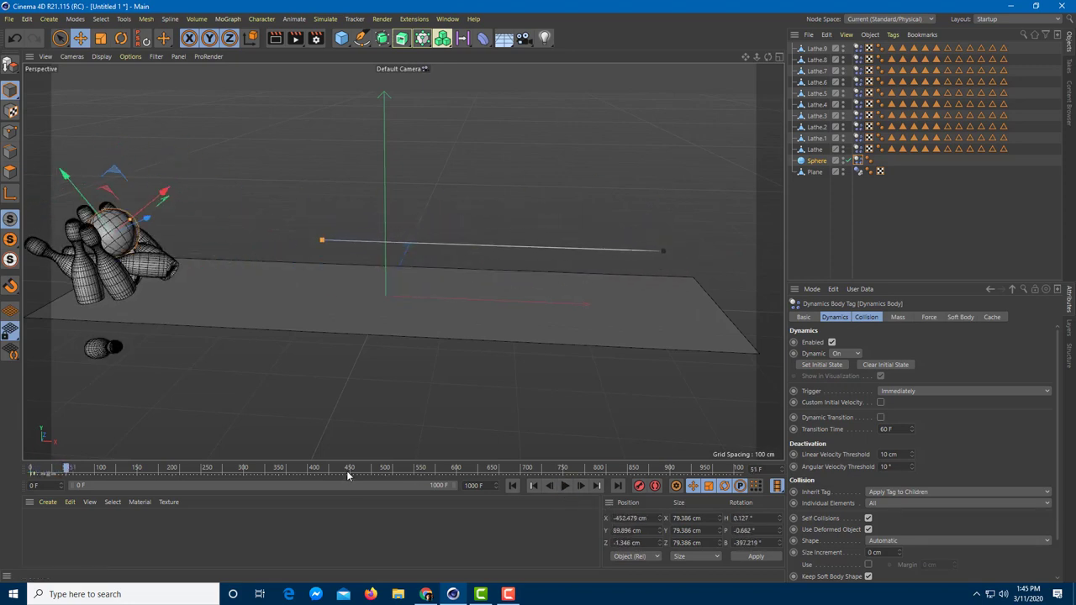
{"action": "left_click_drag", "start_coordinate": [347, 476], "coordinate": [0, 471]}
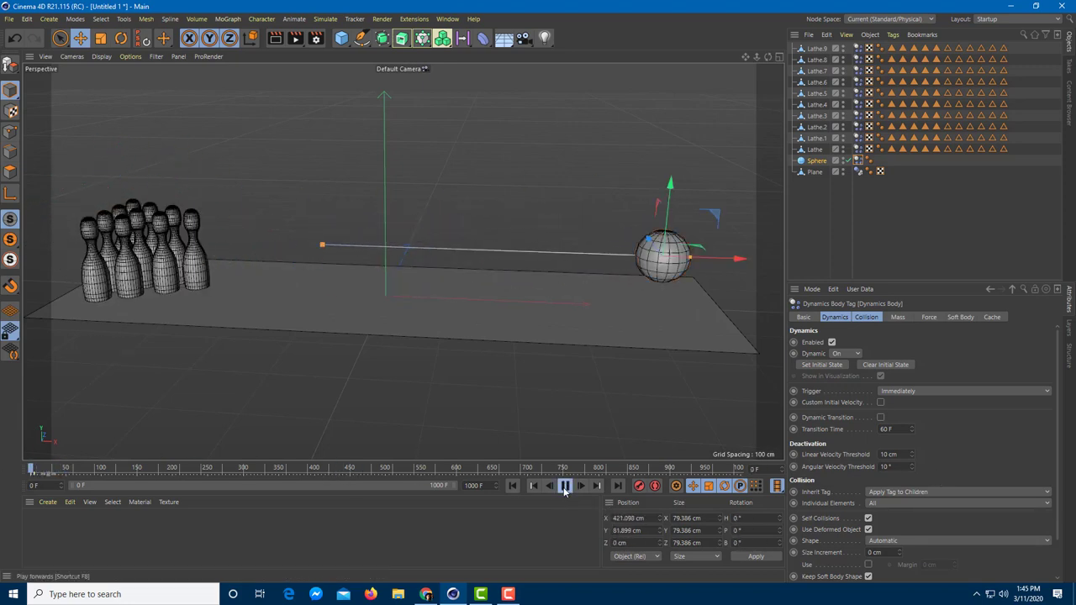
{"action": "left_click", "coordinate": [565, 488]}
{"action": "left_click_drag", "start_coordinate": [440, 471], "coordinate": [0, 454]}
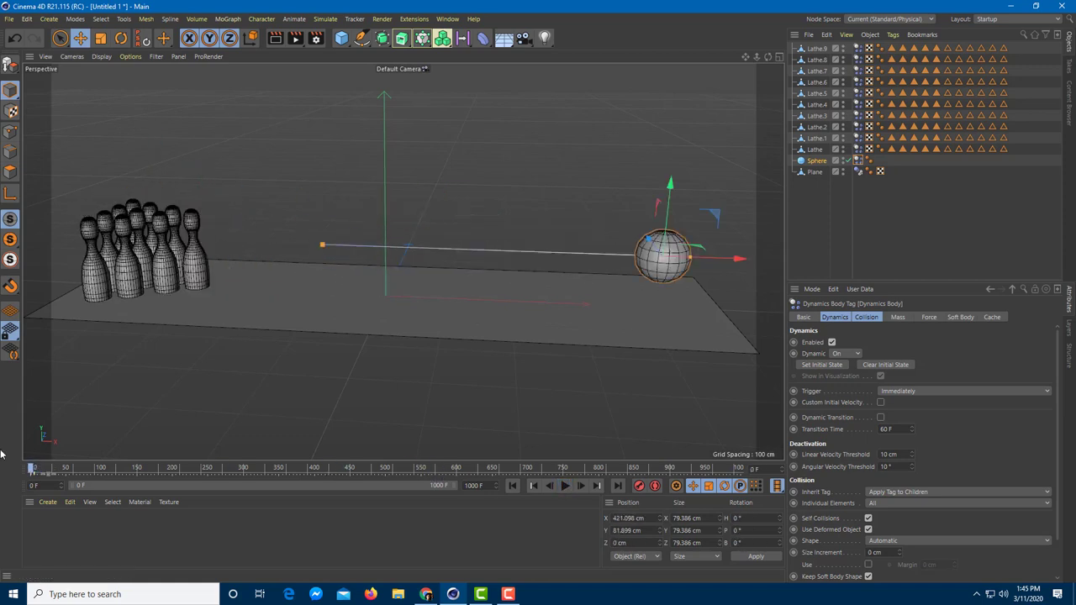
Step: Review the Dynamics and Collision settings of the sphere's Dynamics Body tag, then select the lane plane
{"action": "left_click", "coordinate": [820, 164]}
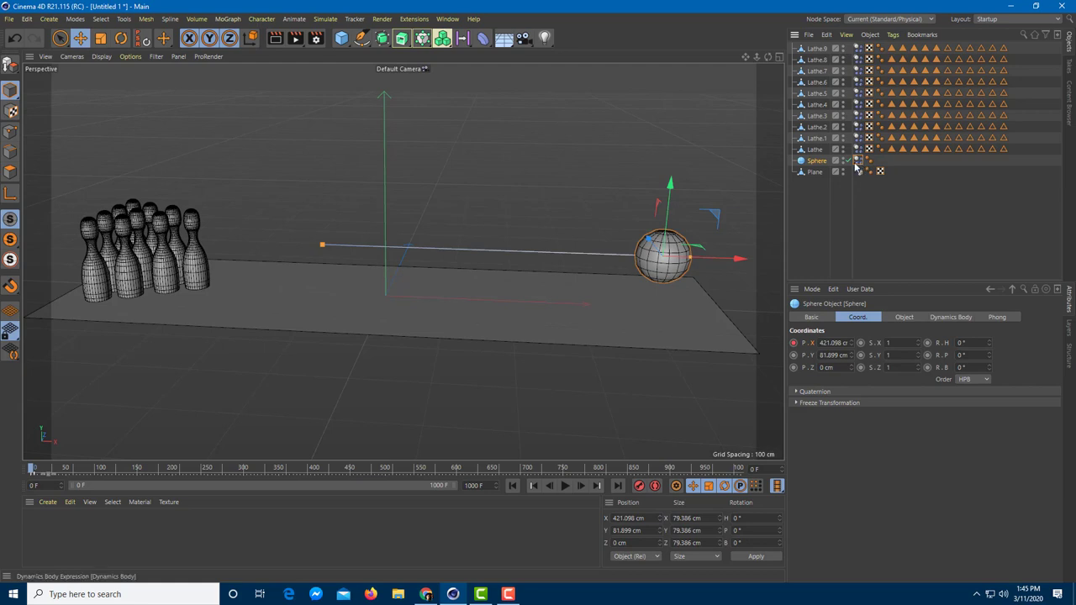
{"action": "left_click", "coordinate": [857, 161]}
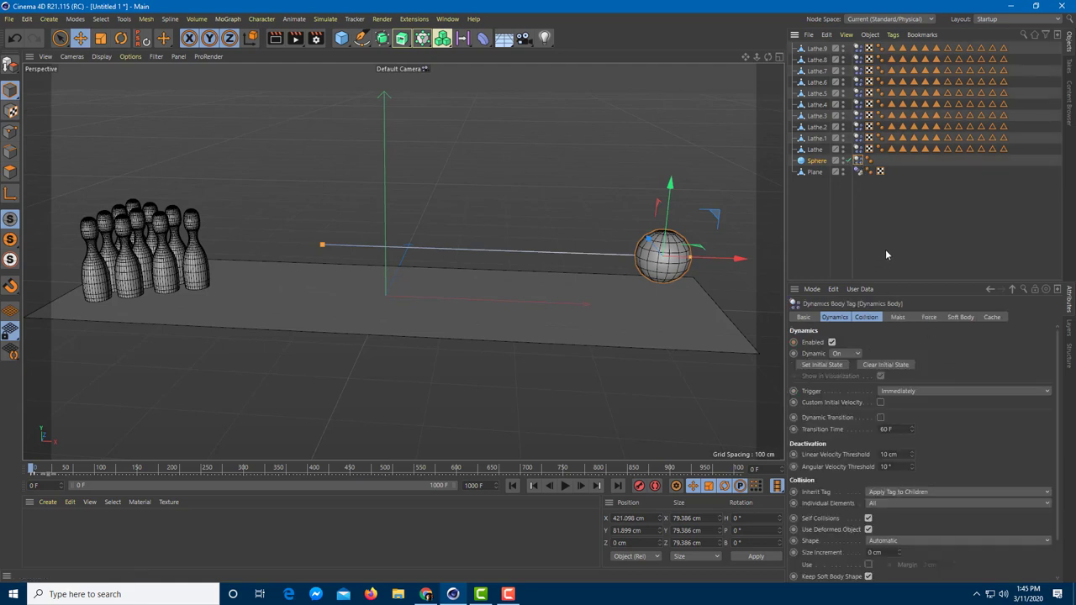
{"action": "left_click", "coordinate": [836, 319]}
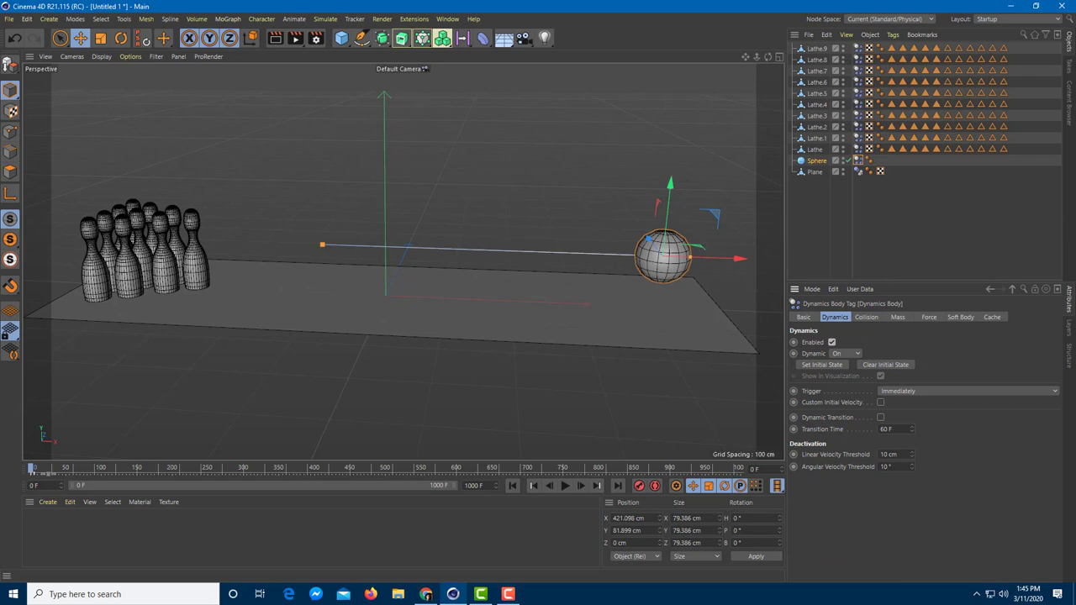
{"action": "left_click", "coordinate": [868, 317]}
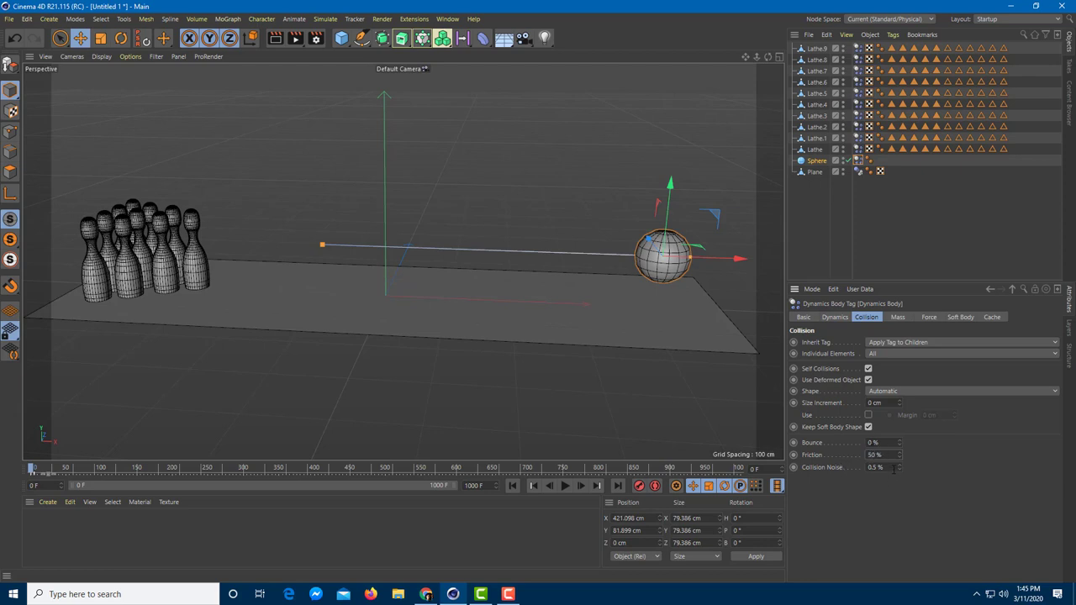
{"action": "left_click", "coordinate": [814, 173]}
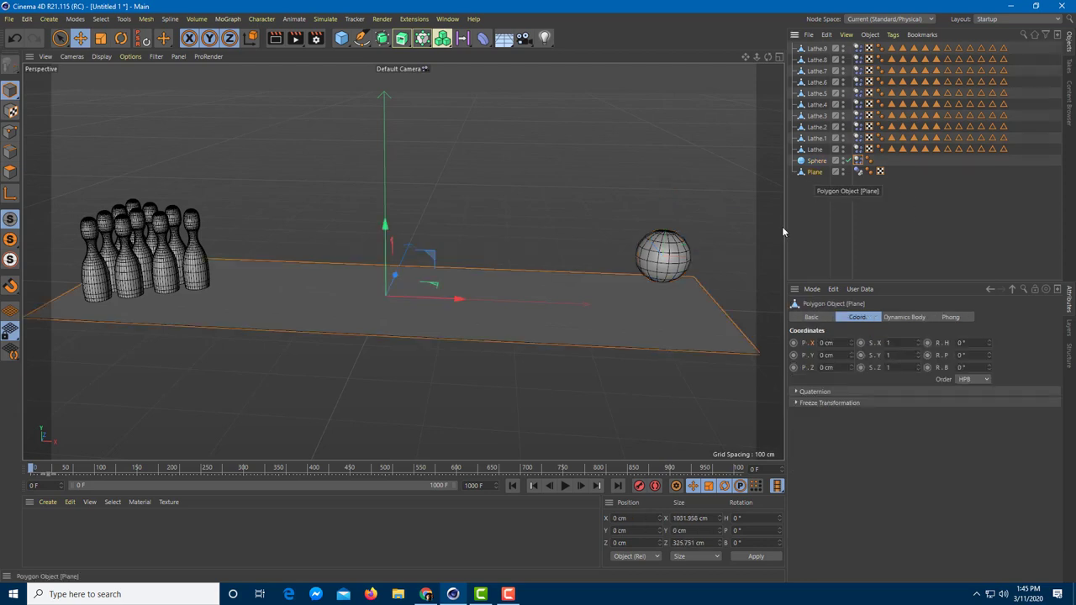
Step: With the lane plane selected, play the collision simulation twice, rewinding to frame 0 after each run
{"action": "left_click", "coordinate": [563, 486]}
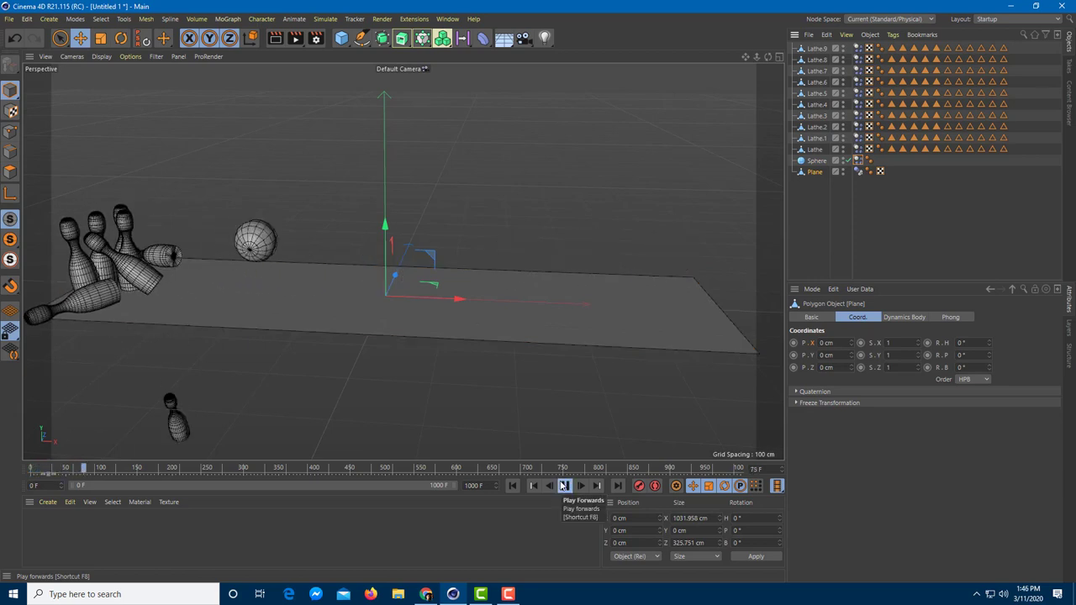
{"action": "left_click", "coordinate": [564, 486]}
{"action": "left_click_drag", "start_coordinate": [48, 472], "coordinate": [31, 471]}
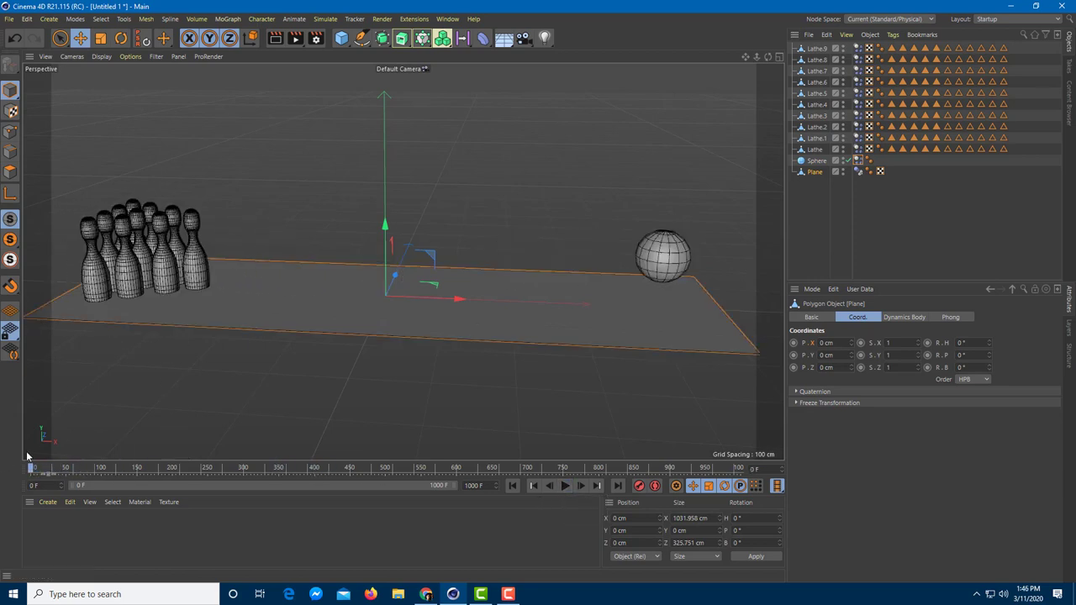
{"action": "left_click", "coordinate": [564, 486]}
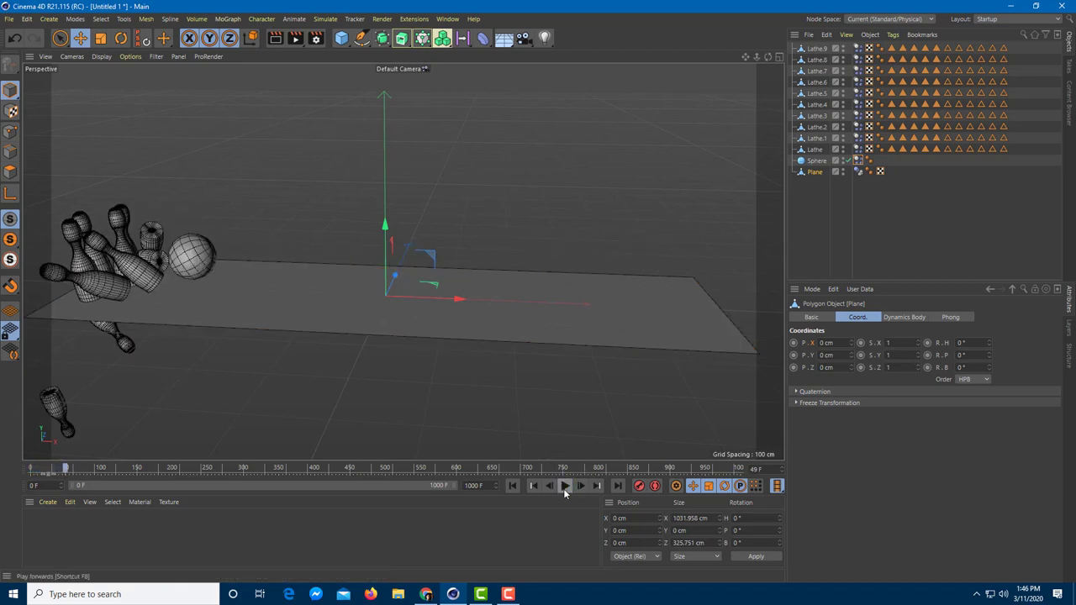
{"action": "left_click", "coordinate": [564, 486]}
{"action": "left_click_drag", "start_coordinate": [193, 472], "coordinate": [30, 472]}
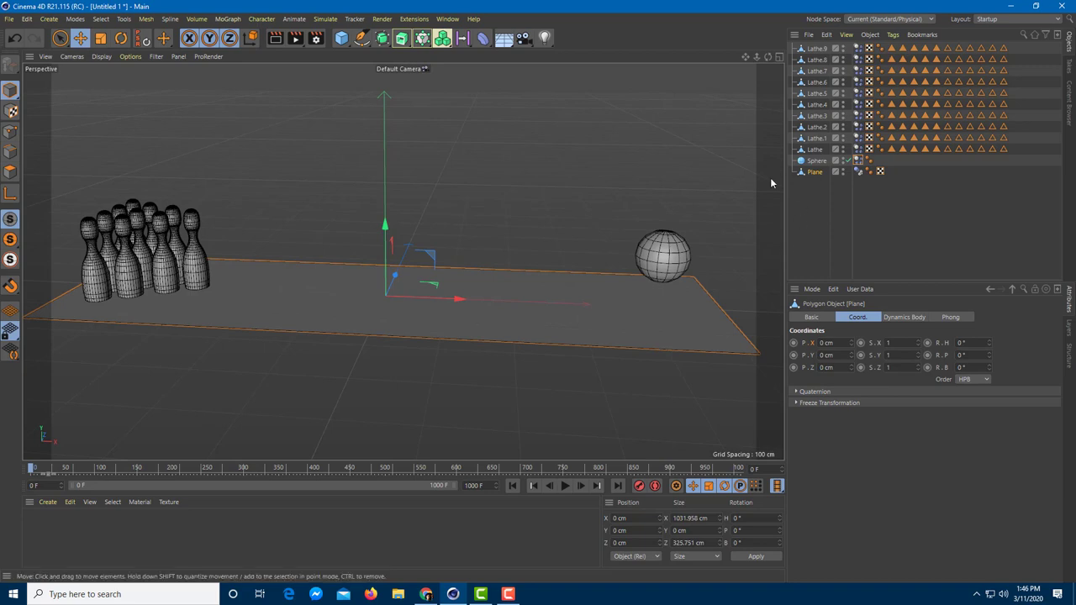
Step: Set the Rotational Mass of the sphere's Dynamics Body tag to 439 %, then play the simulation and rewind to frame 0
{"action": "left_click", "coordinate": [812, 166]}
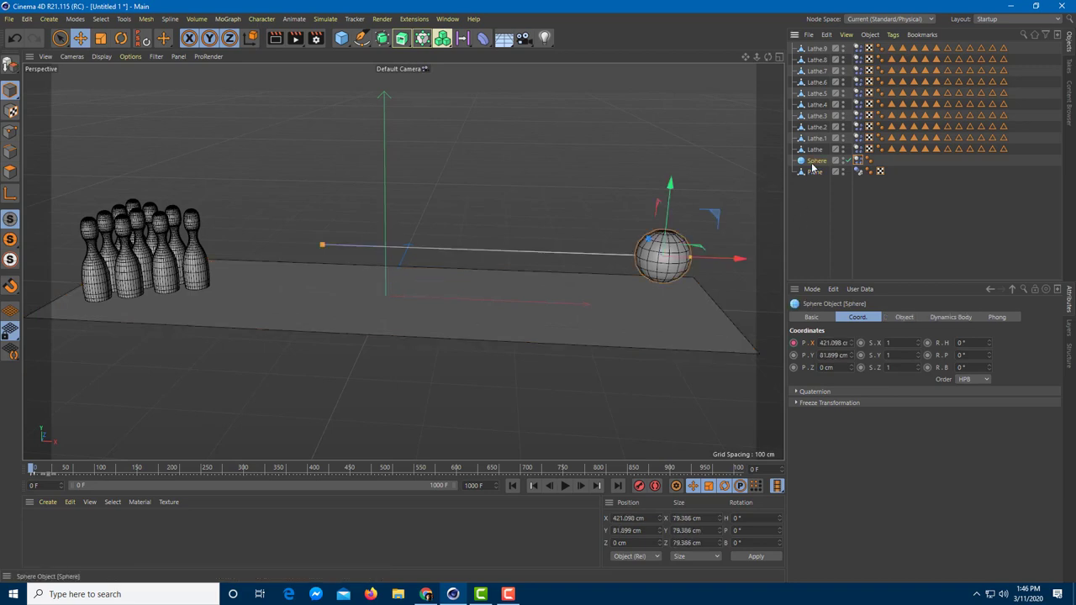
{"action": "left_click", "coordinate": [859, 161]}
{"action": "left_click", "coordinate": [929, 317]}
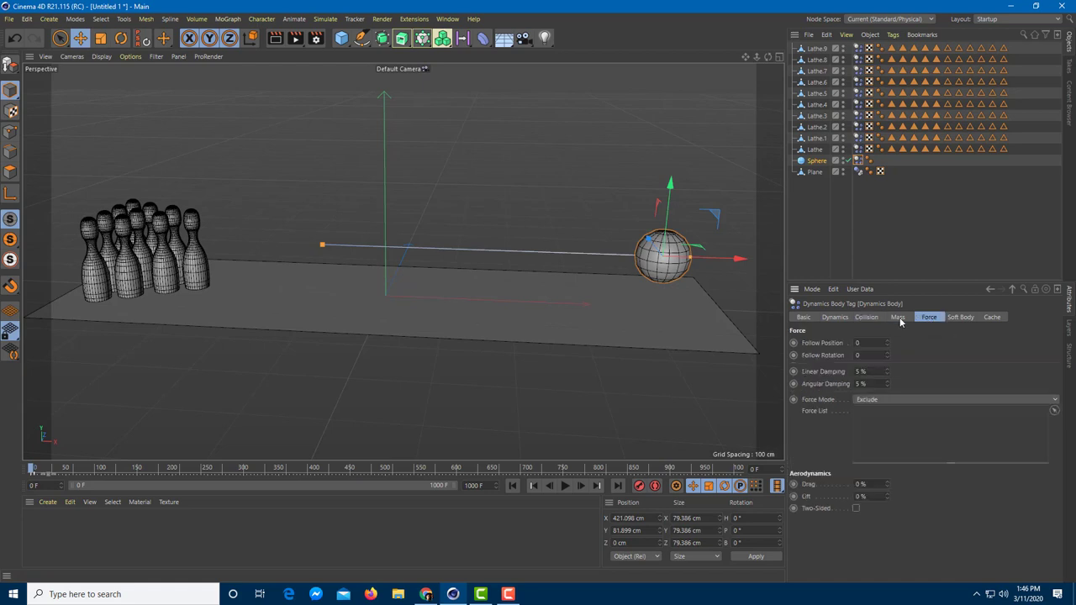
{"action": "left_click", "coordinate": [899, 317]}
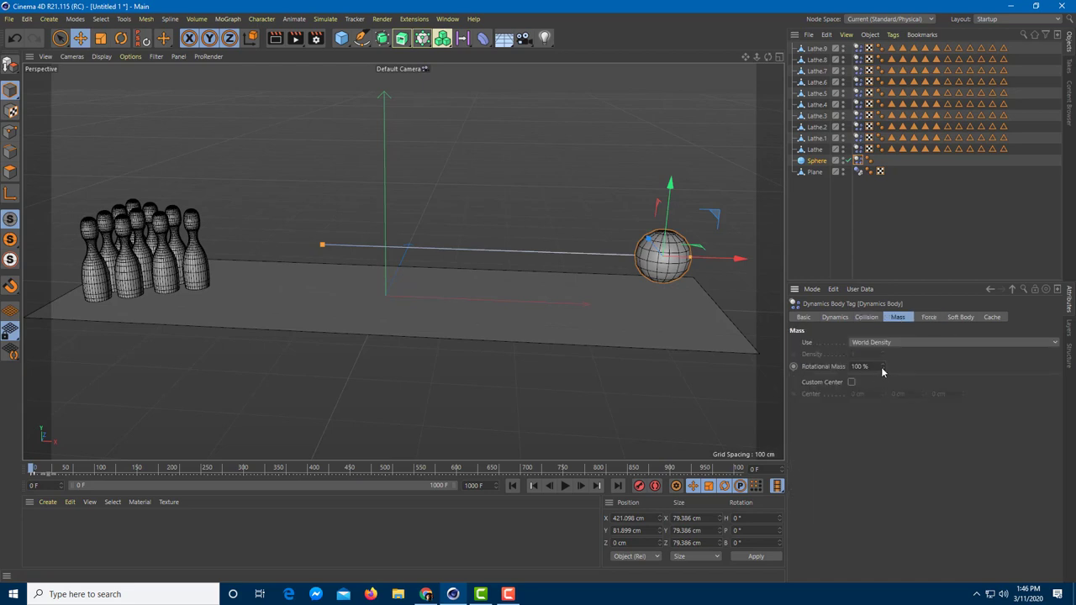
{"action": "left_click", "coordinate": [565, 486]}
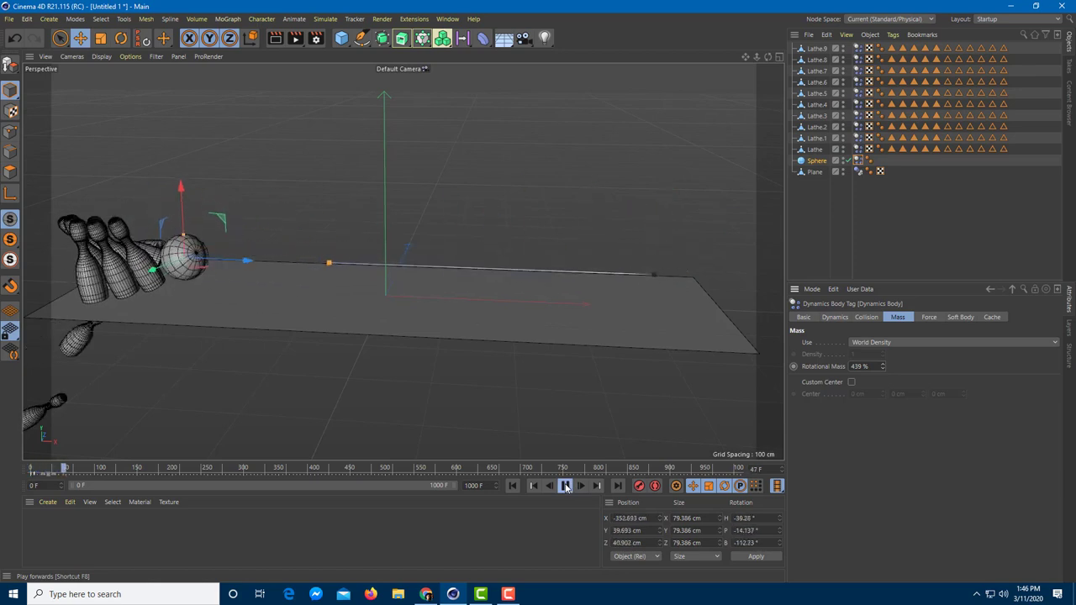
{"action": "left_click", "coordinate": [567, 488]}
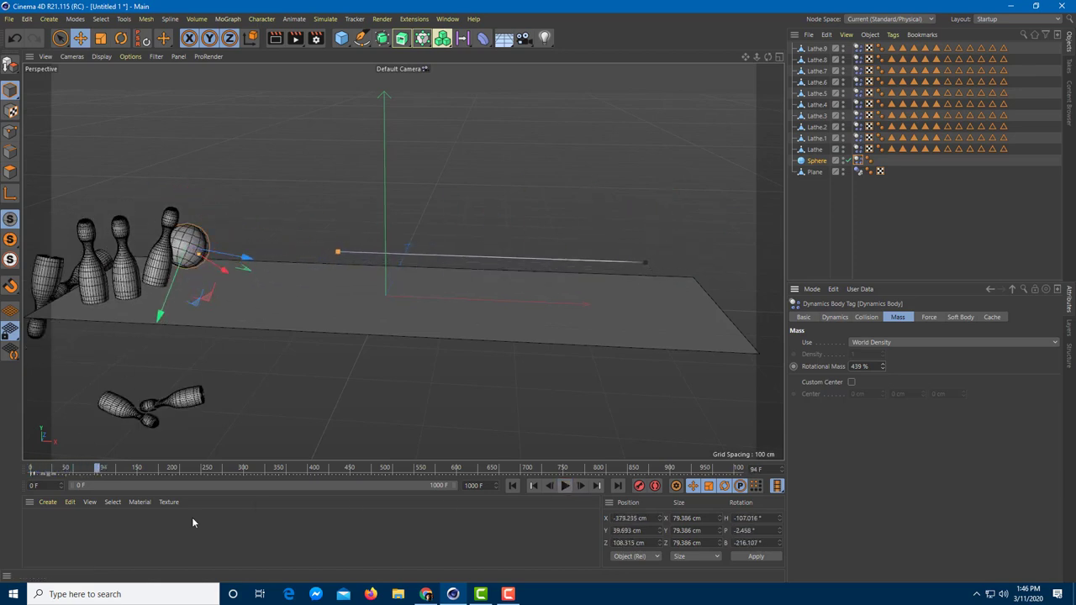
{"action": "left_click_drag", "start_coordinate": [171, 475], "coordinate": [2, 476]}
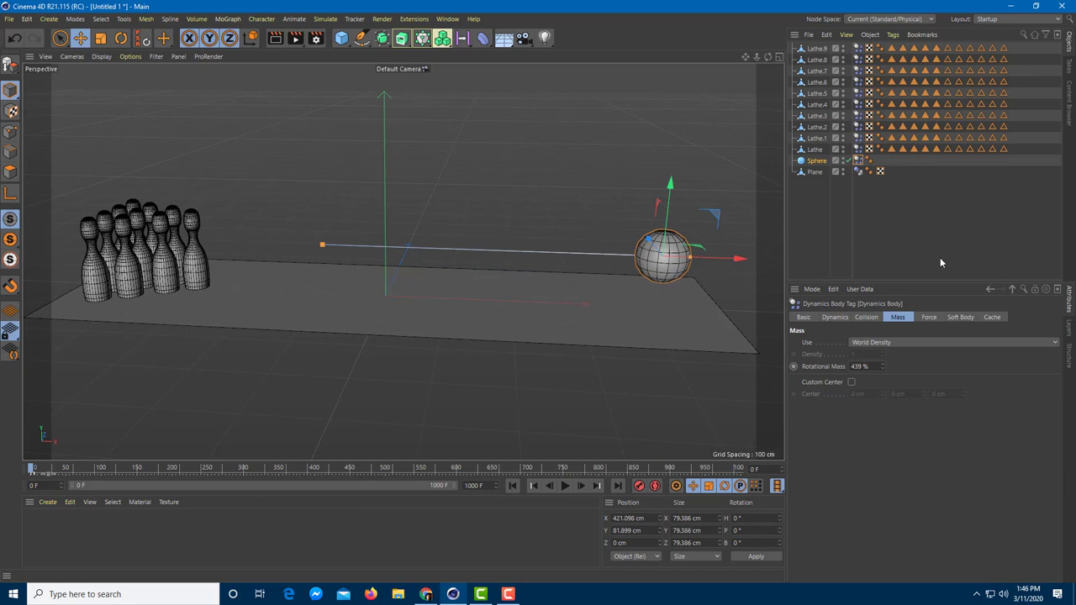
Step: Try moving the sphere's end keyframe in among the pins at about -464 cm, then play the simulation and rewind to frame 0
{"action": "left_click", "coordinate": [323, 246]}
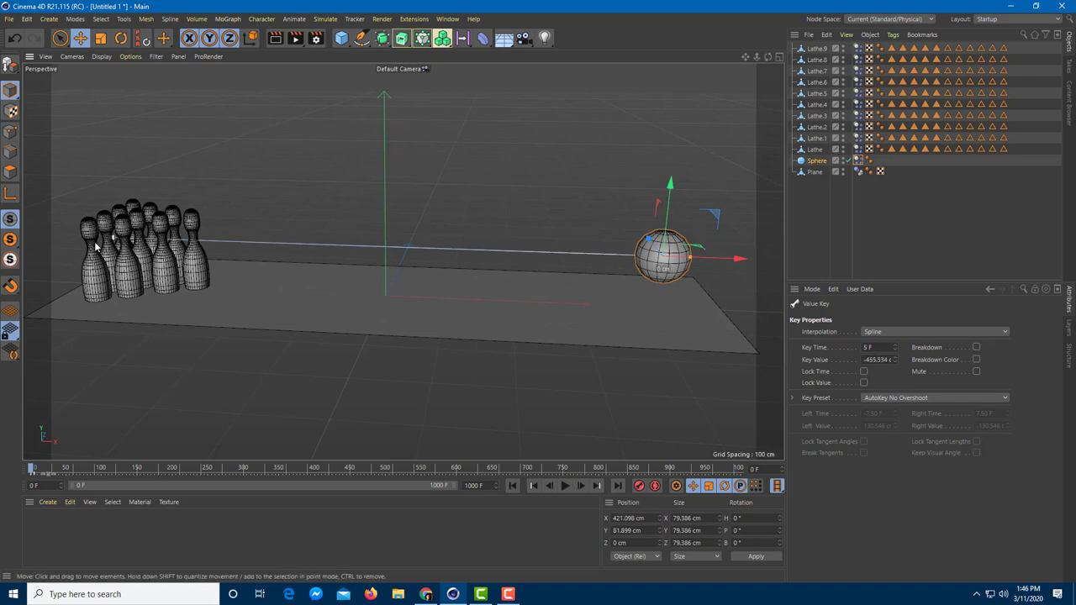
{"action": "left_click", "coordinate": [565, 486]}
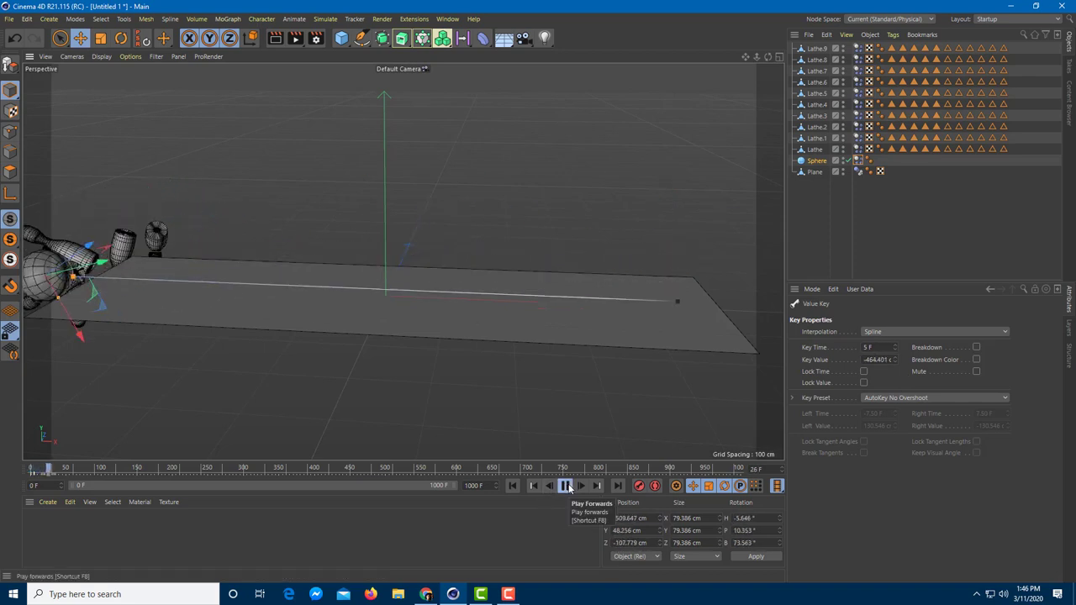
{"action": "left_click", "coordinate": [567, 487]}
{"action": "scroll", "coordinate": [421, 409], "scroll_direction": "down", "scroll_amount": 3}
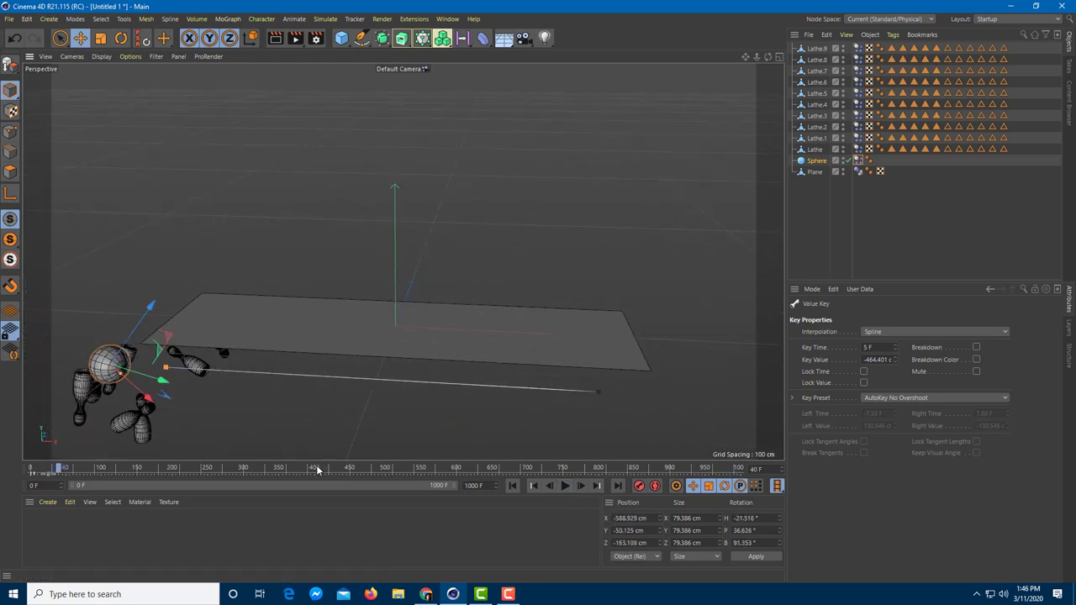
{"action": "left_click_drag", "start_coordinate": [234, 469], "coordinate": [2, 457]}
Step: Move the sphere's end keyframe toward the front pin, to a key value of about -338 cm
{"action": "left_click_drag", "start_coordinate": [403, 382], "coordinate": [362, 421], "text": "alt"}
{"action": "scroll", "coordinate": [222, 257], "scroll_direction": "up", "scroll_amount": 4}
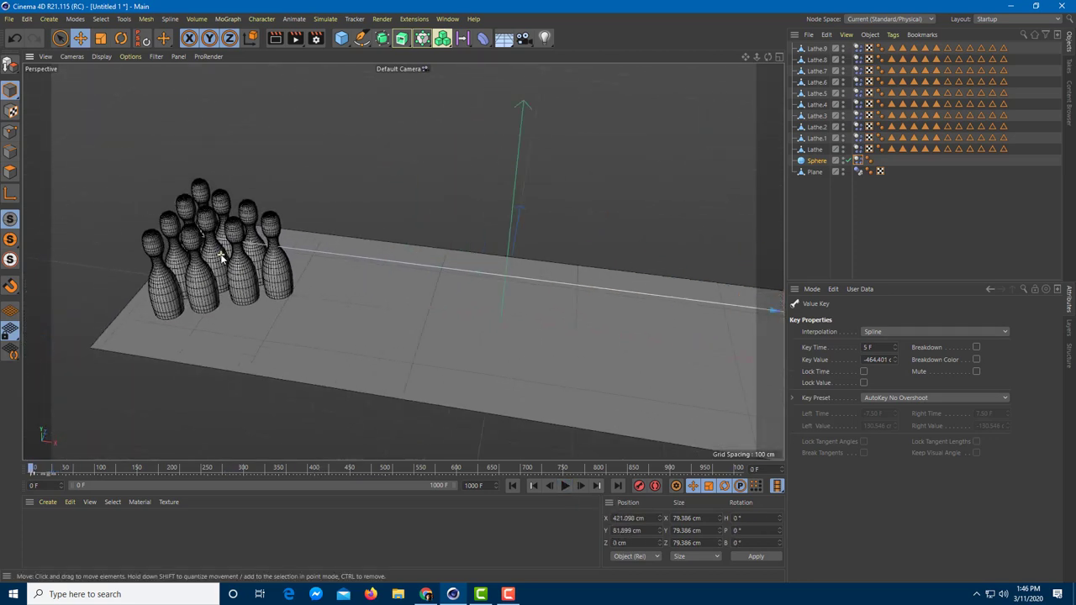
{"action": "left_click_drag", "start_coordinate": [222, 258], "coordinate": [271, 282], "text": "alt"}
{"action": "scroll", "coordinate": [283, 304], "scroll_direction": "down", "scroll_amount": 4}
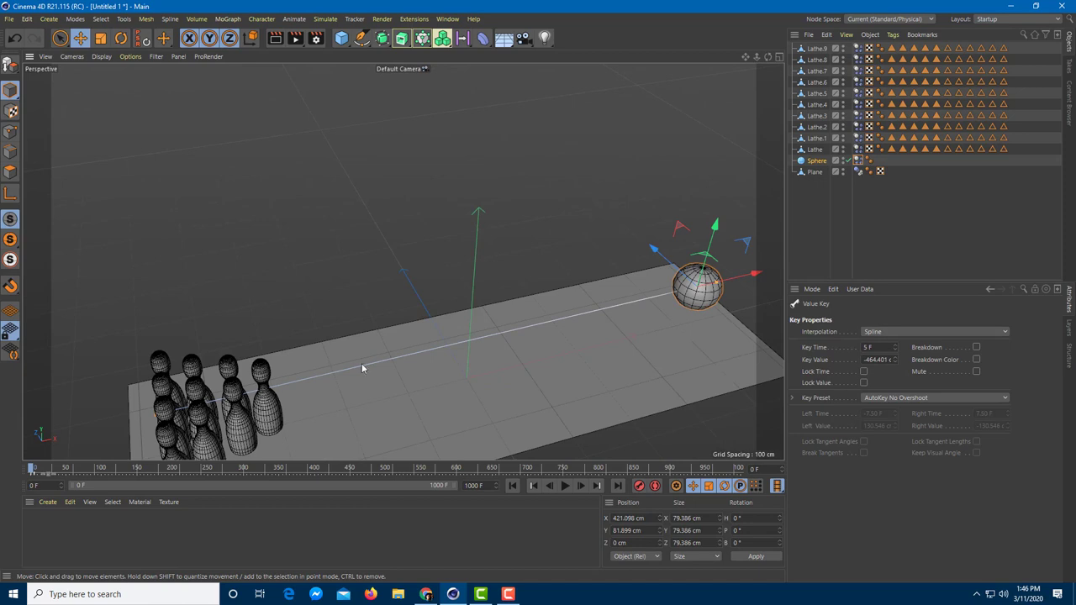
{"action": "left_click_drag", "start_coordinate": [363, 369], "coordinate": [268, 336], "text": "alt"}
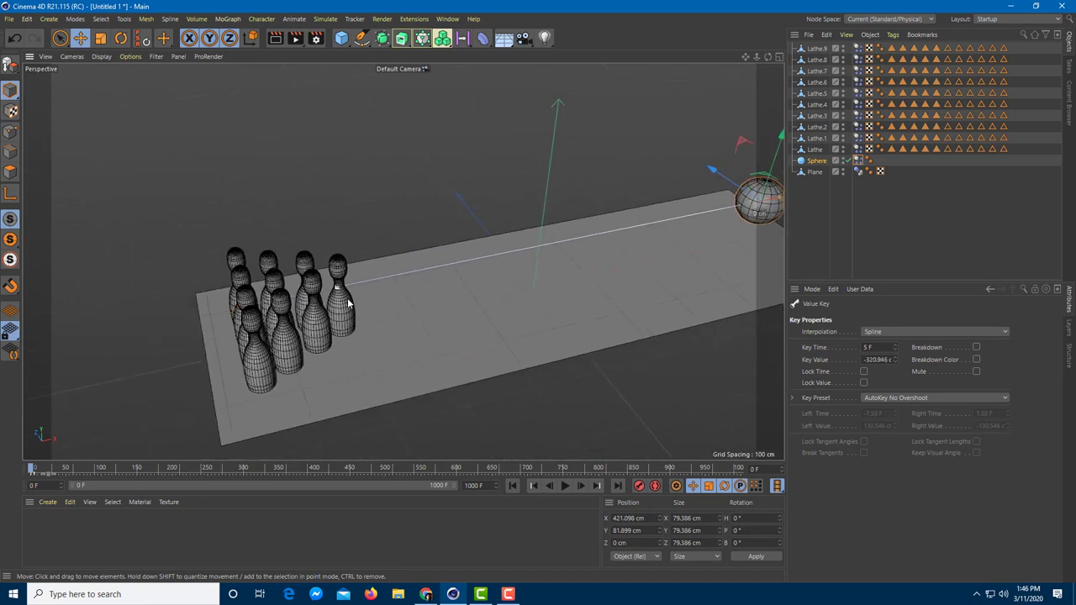
{"action": "left_click_drag", "start_coordinate": [335, 304], "coordinate": [436, 323], "text": "alt"}
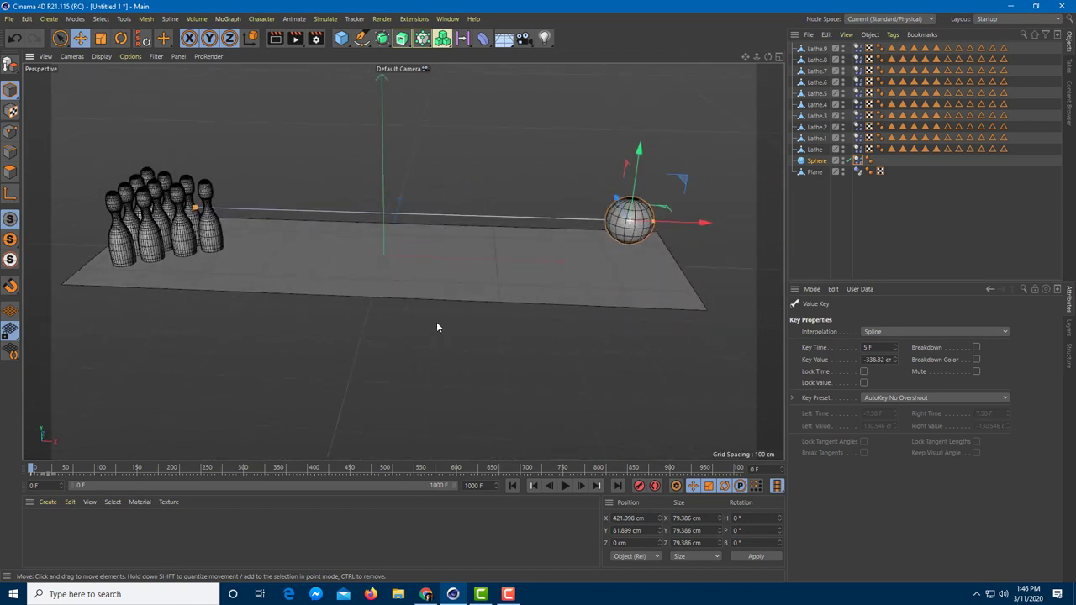
Step: Play the simulation with the repositioned end keyframe, watch it from around the lane, and restart it from frame 0
{"action": "left_click", "coordinate": [566, 486]}
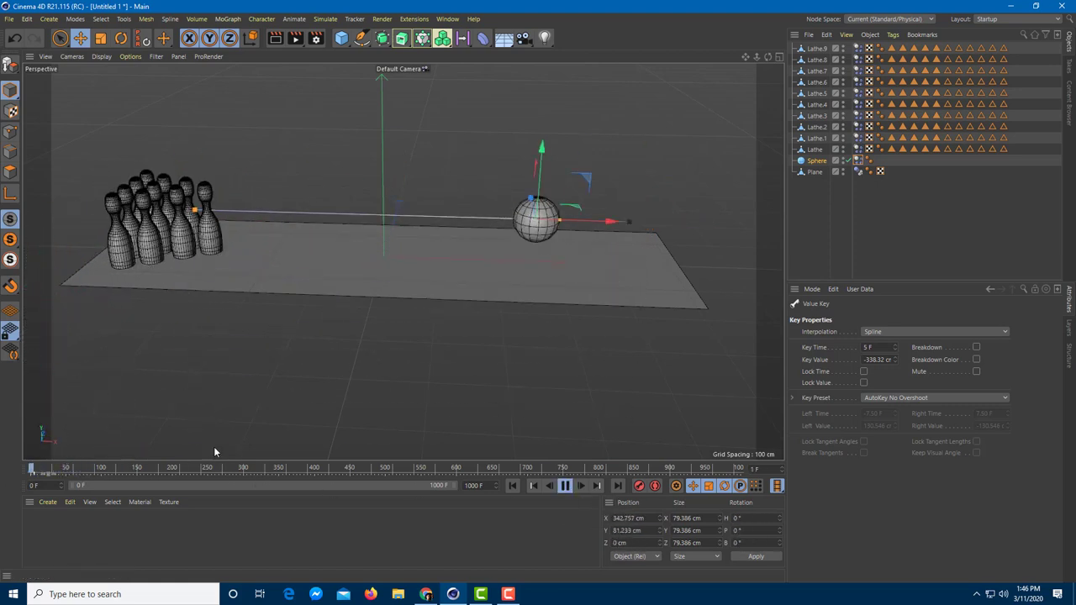
{"action": "left_click_drag", "start_coordinate": [215, 453], "coordinate": [478, 295], "text": "alt"}
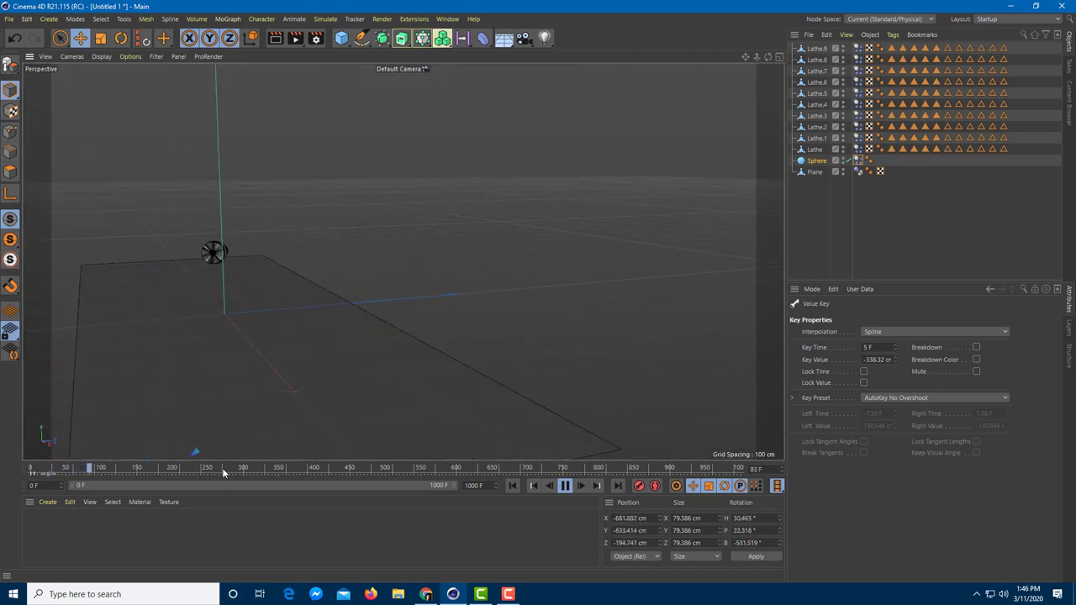
{"action": "key", "text": "shift+f"}
{"action": "left_click_drag", "start_coordinate": [135, 437], "coordinate": [355, 392], "text": "alt"}
{"action": "left_click", "coordinate": [31, 469]}
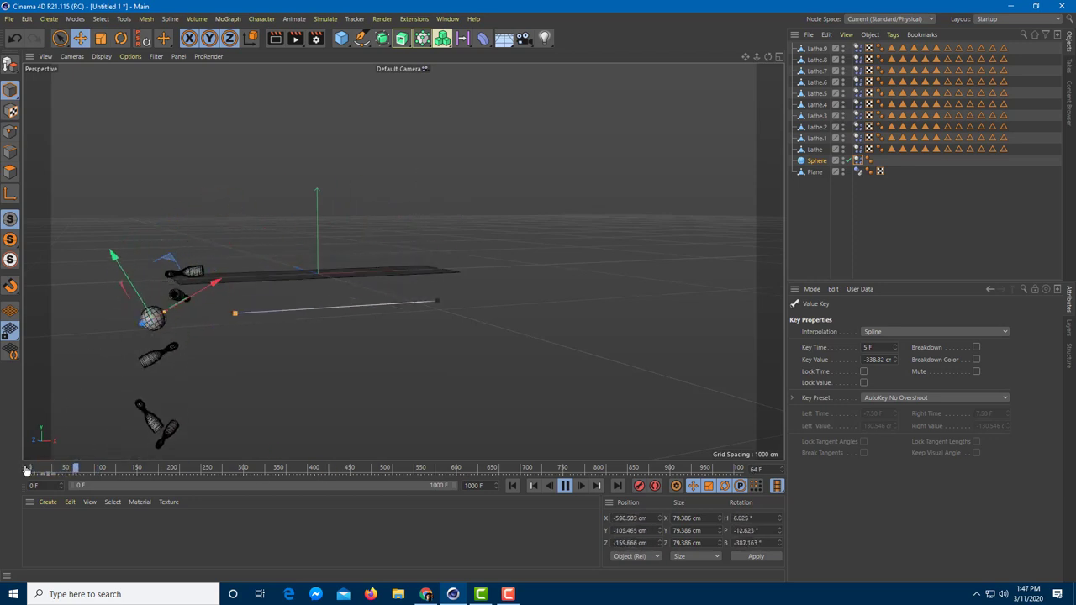
{"action": "left_click_drag", "start_coordinate": [544, 470], "coordinate": [1, 468]}
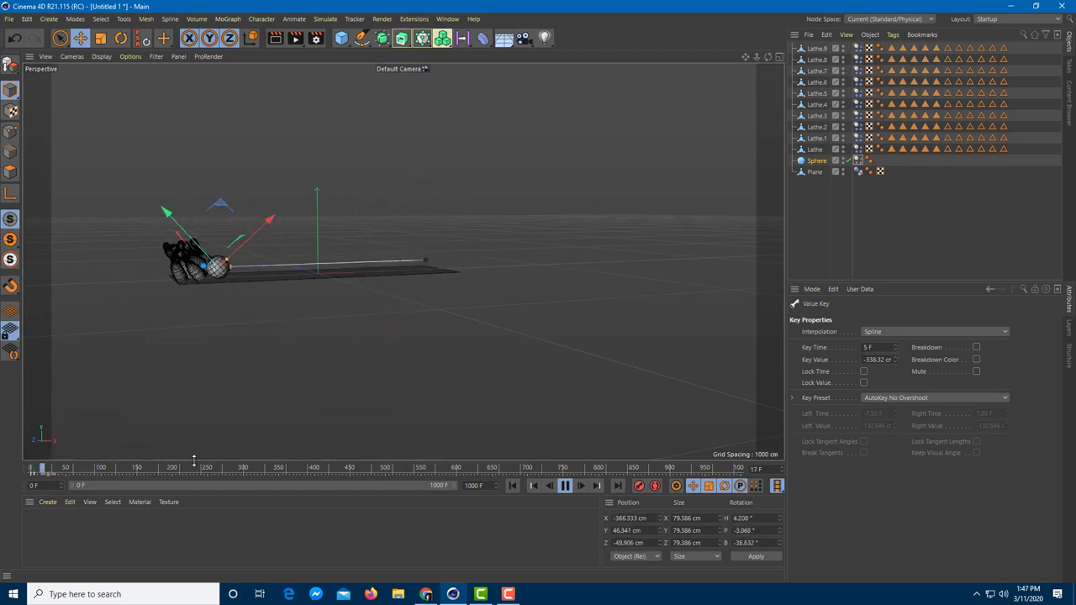
{"action": "key", "text": "shift+f"}
Step: Watch the running simulation from raised viewpoints to examine how the ball and pins scatter off the lane
{"action": "left_click_drag", "start_coordinate": [391, 324], "coordinate": [398, 383], "text": "alt"}
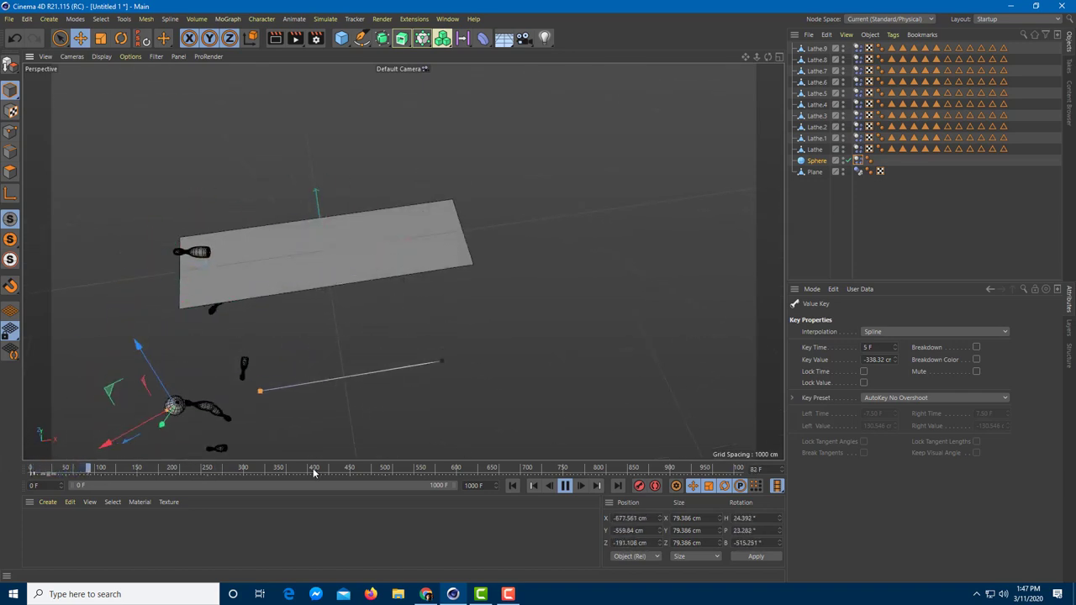
{"action": "scroll", "coordinate": [206, 305], "scroll_direction": "up", "scroll_amount": 6}
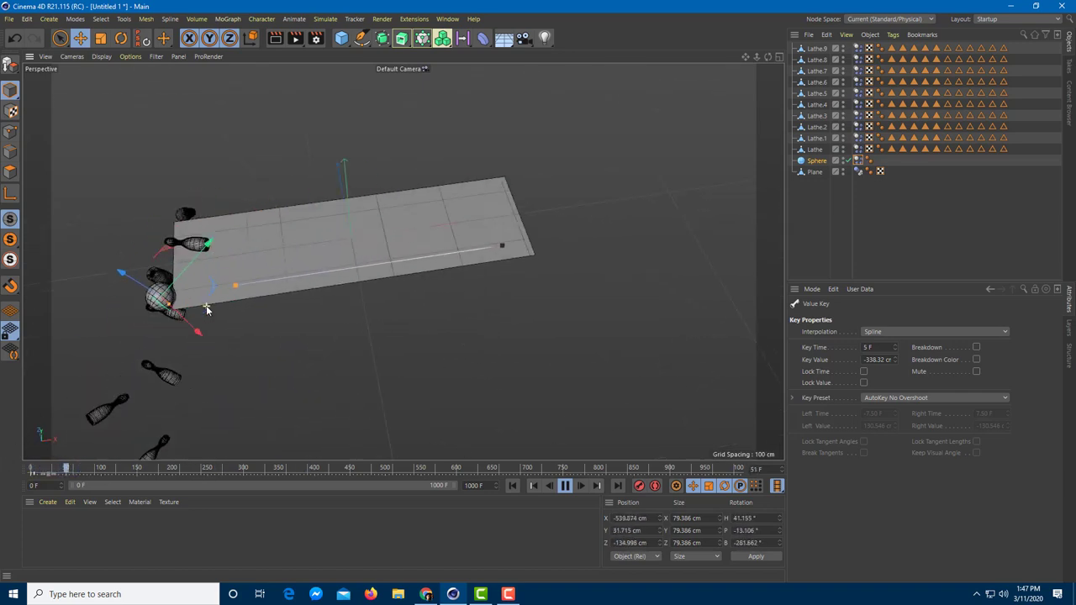
{"action": "left_click_drag", "start_coordinate": [226, 304], "coordinate": [328, 448], "text": "alt"}
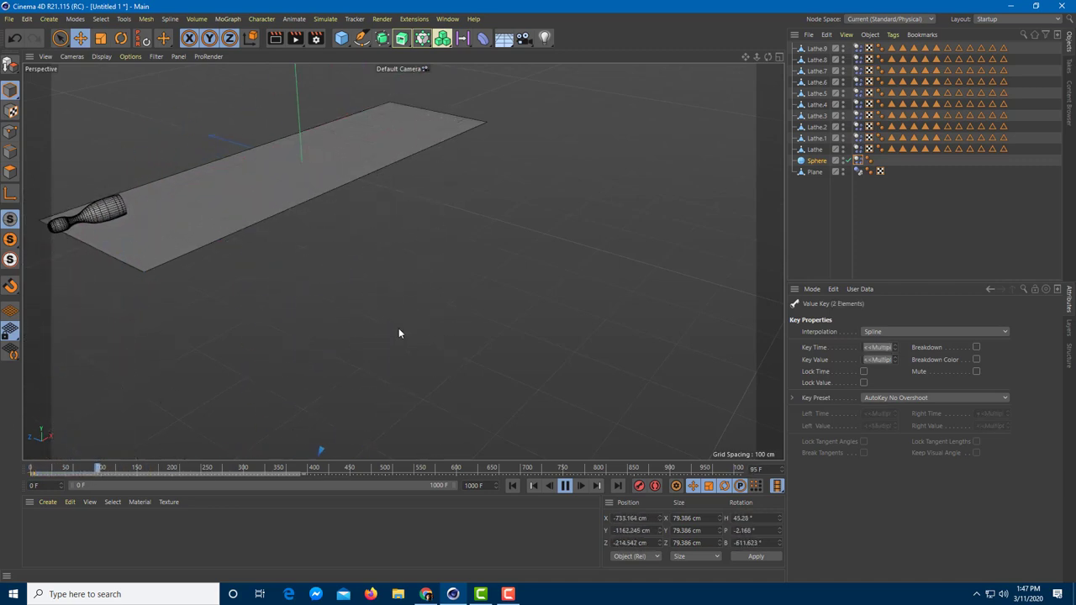
{"action": "scroll", "coordinate": [398, 330], "scroll_direction": "down", "scroll_amount": 8}
{"action": "scroll", "coordinate": [399, 331], "scroll_direction": "up", "scroll_amount": 3}
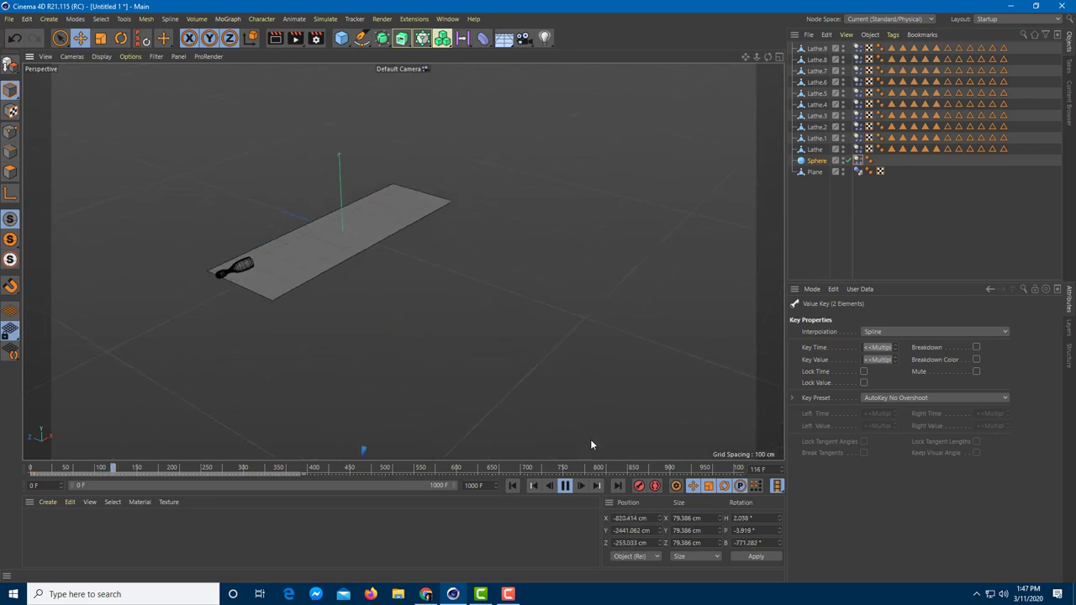